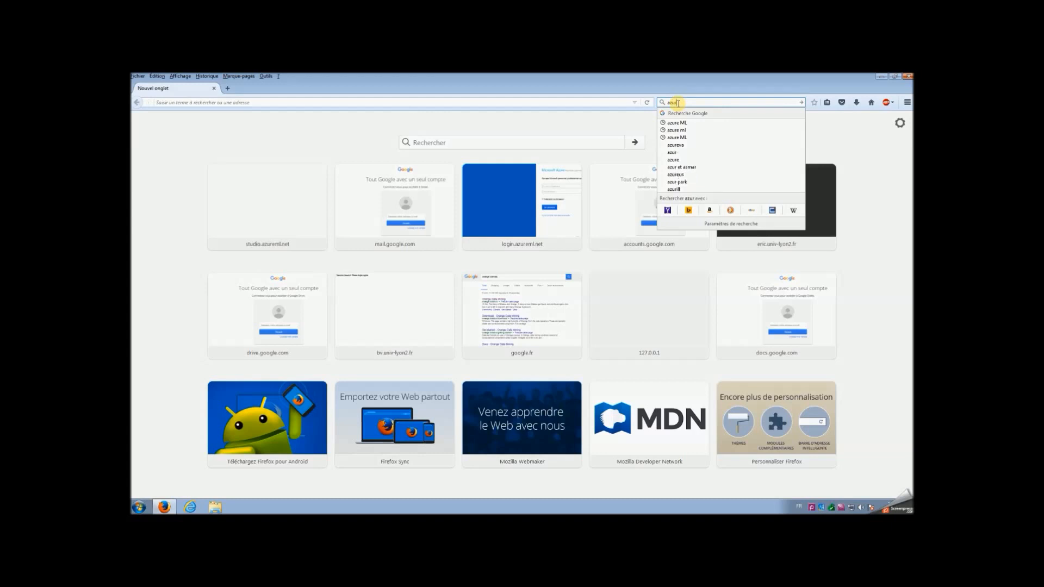
# Step: Search the web for "azure ML" and open the Microsoft Azure Machine Learning Studio site from the results
pyautogui.write('ML')
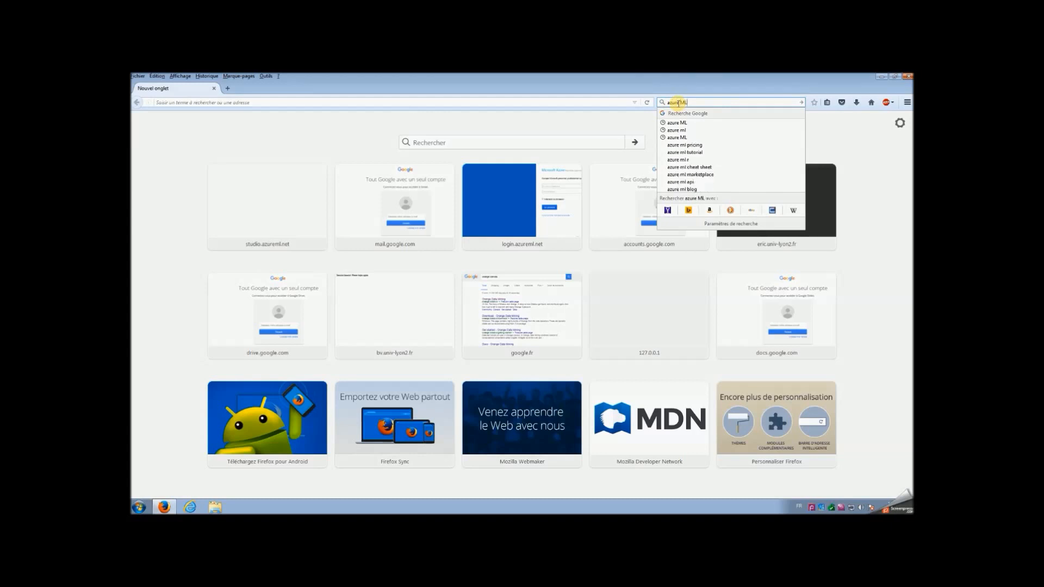
pyautogui.press('Return')
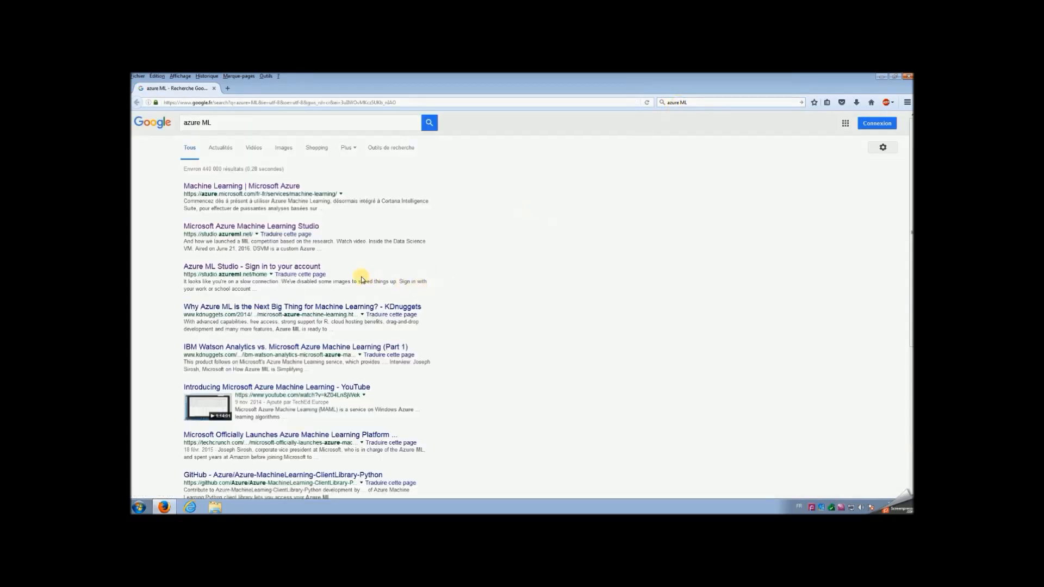
pyautogui.click(299, 229)
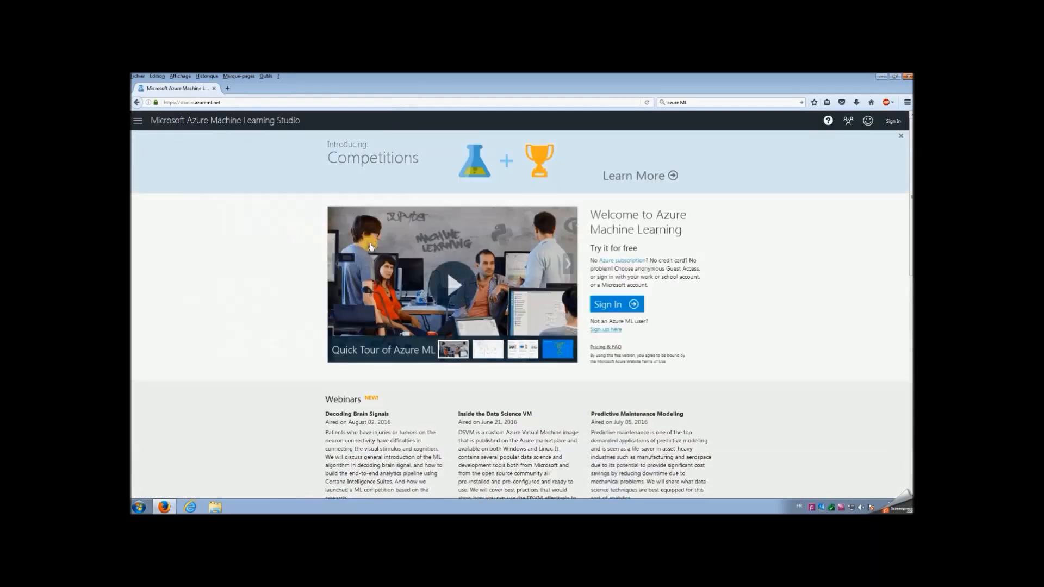
# Step: Sign in to Machine Learning Studio with the first saved Microsoft account, entering the account password
pyautogui.click(614, 304)
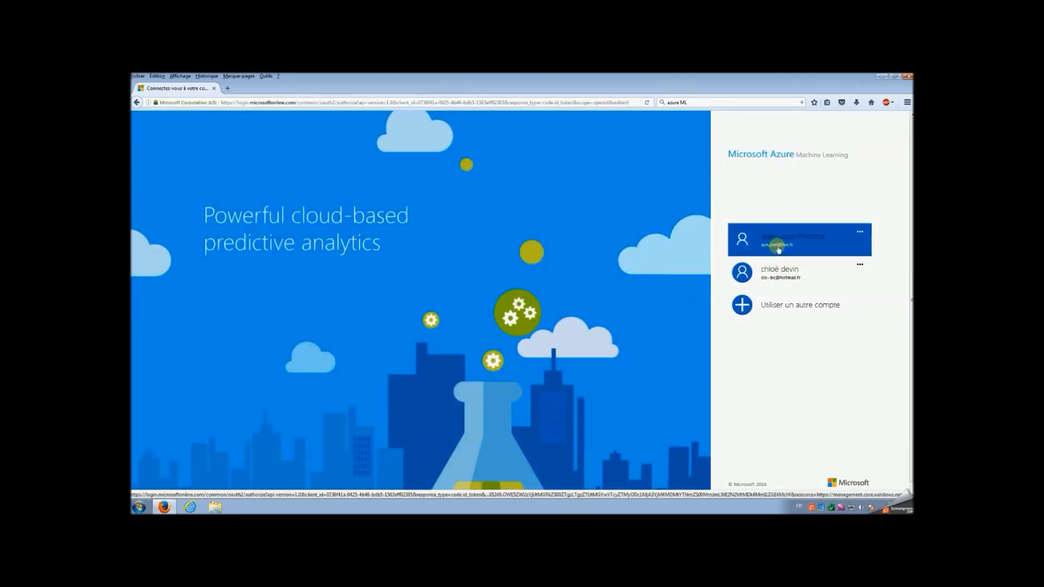
pyautogui.click(778, 249)
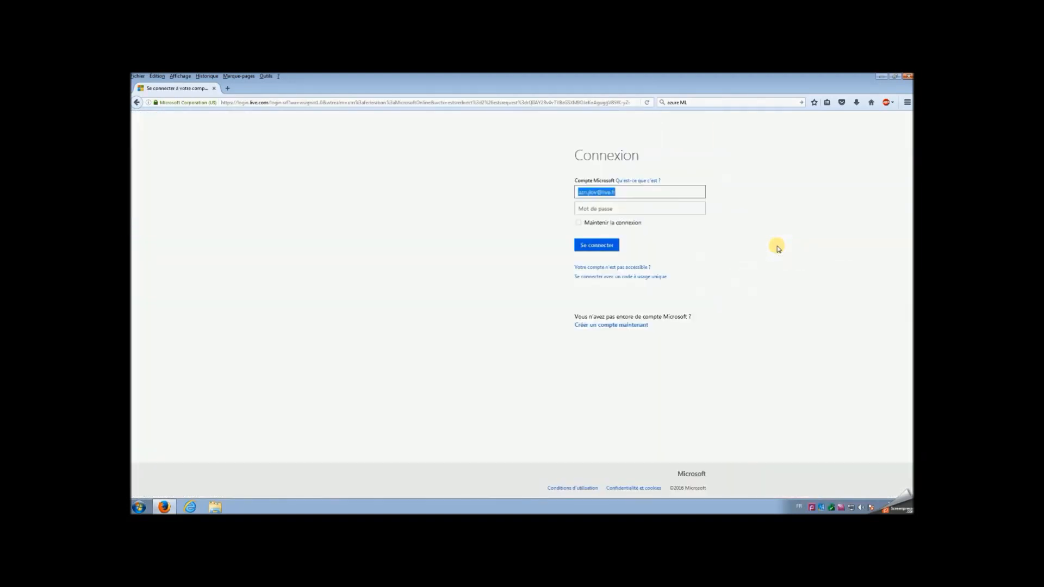
pyautogui.click(700, 210)
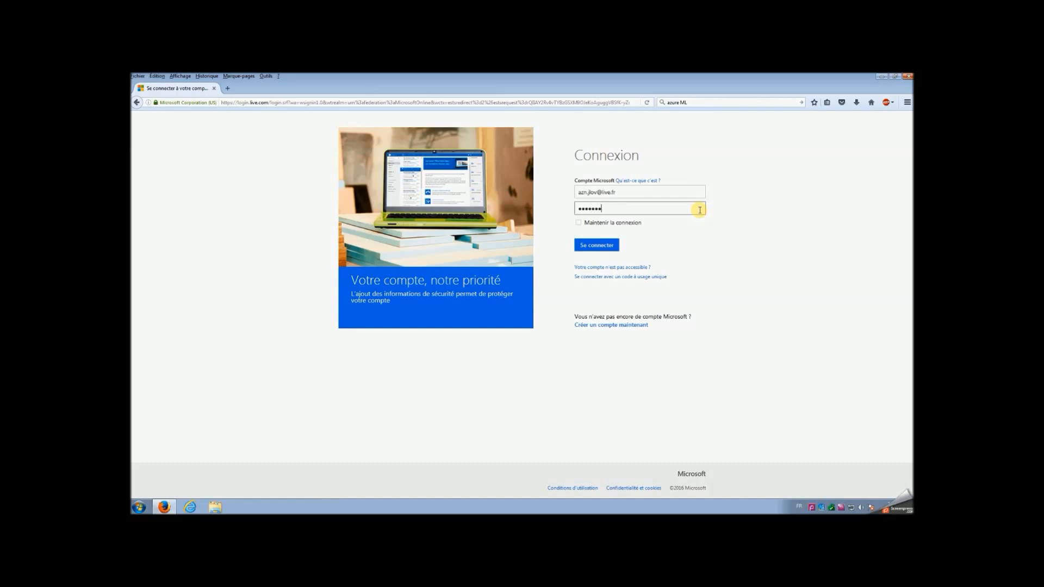
pyautogui.press('Return')
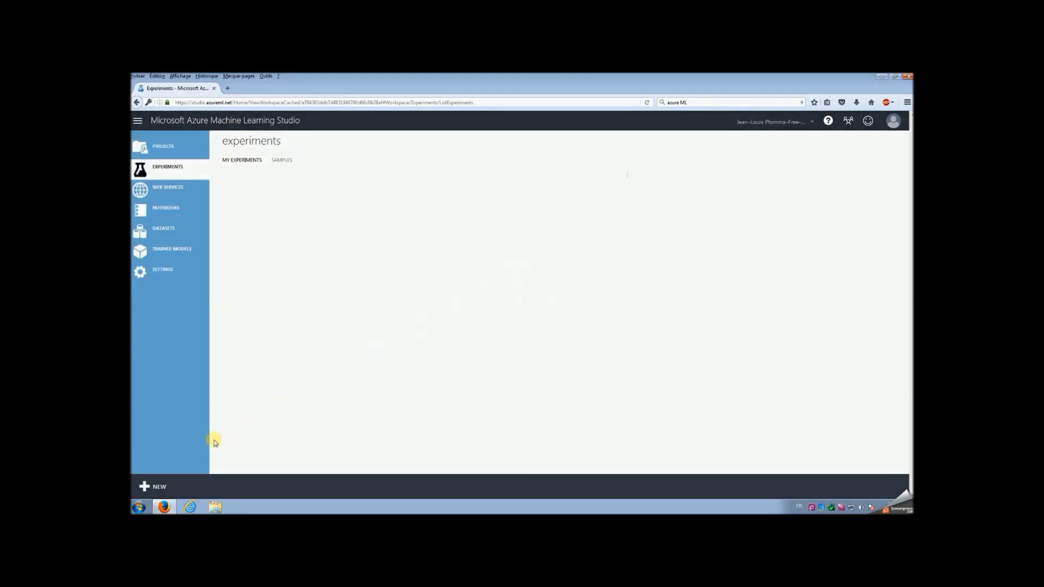
# Step: Create a new empty project named "td azure" without a description
pyautogui.click(153, 488)
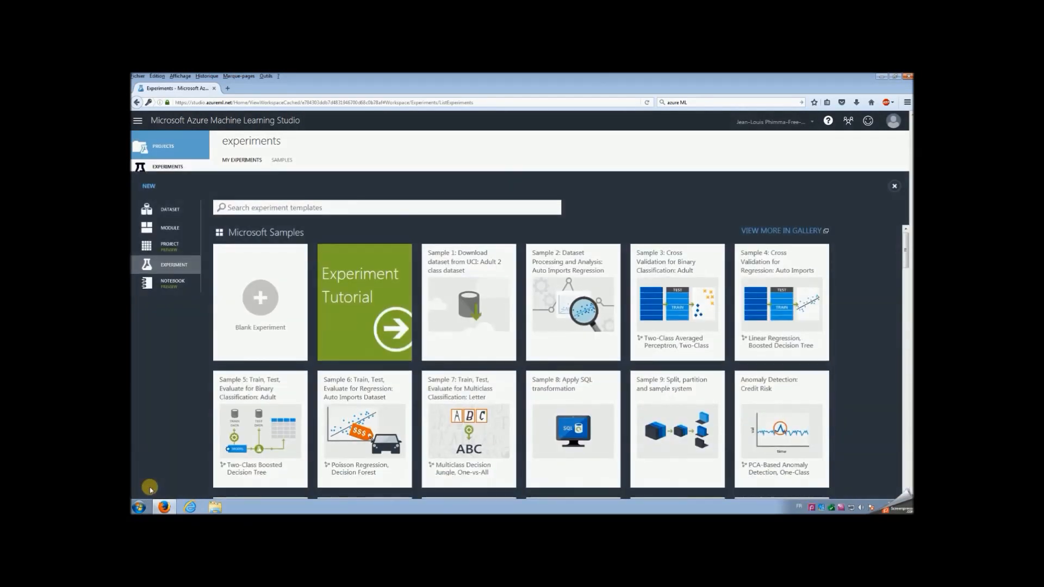
pyautogui.click(162, 253)
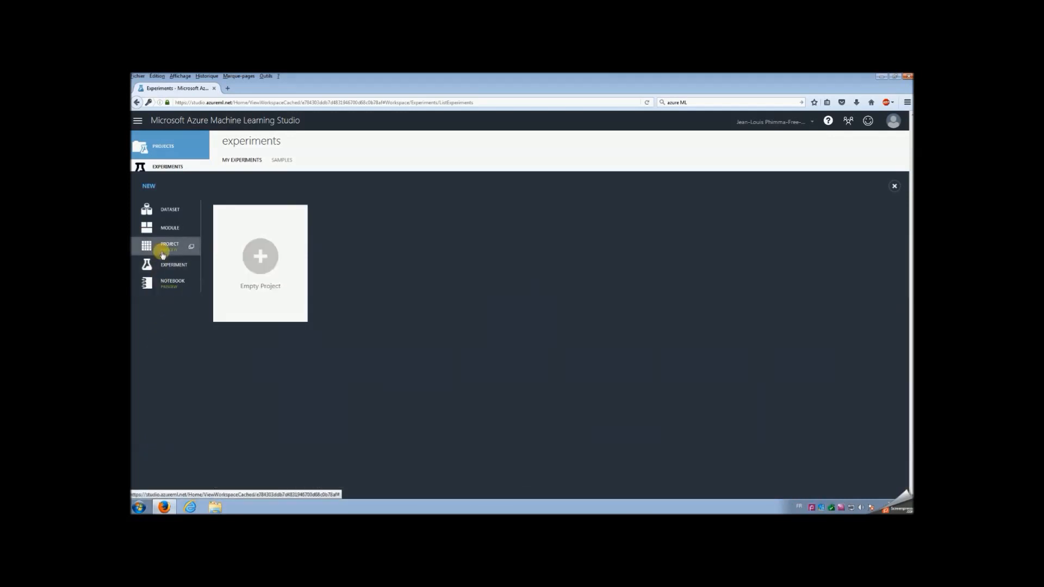
pyautogui.click(260, 256)
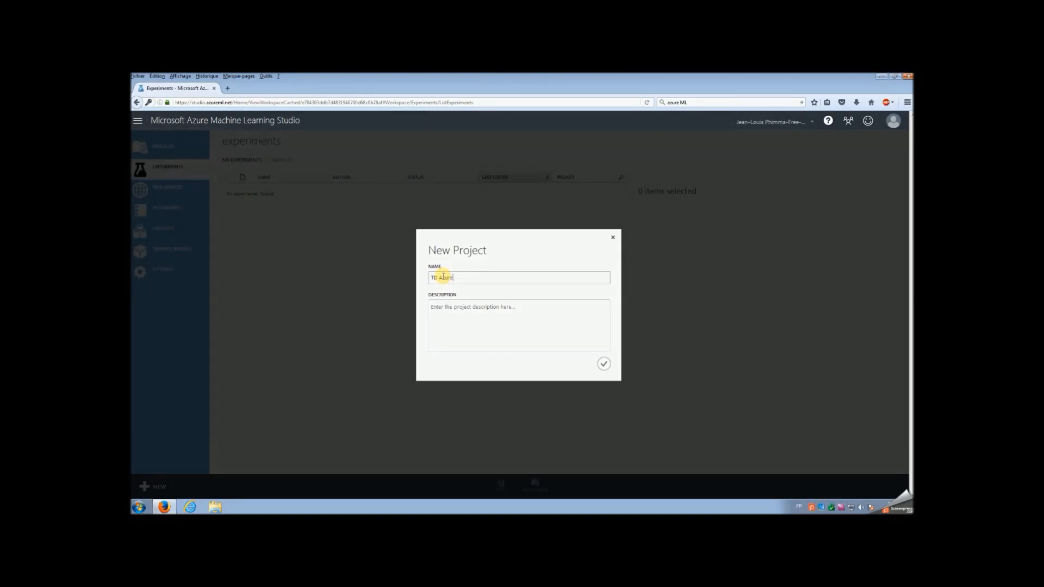
pyautogui.click(604, 364)
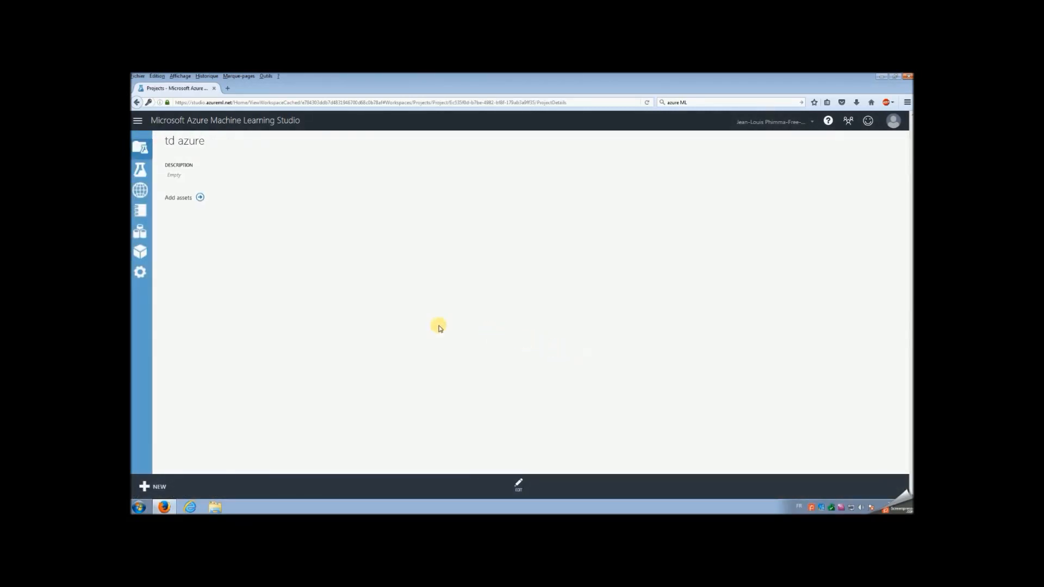
# Step: Create a new blank experiment
pyautogui.click(158, 484)
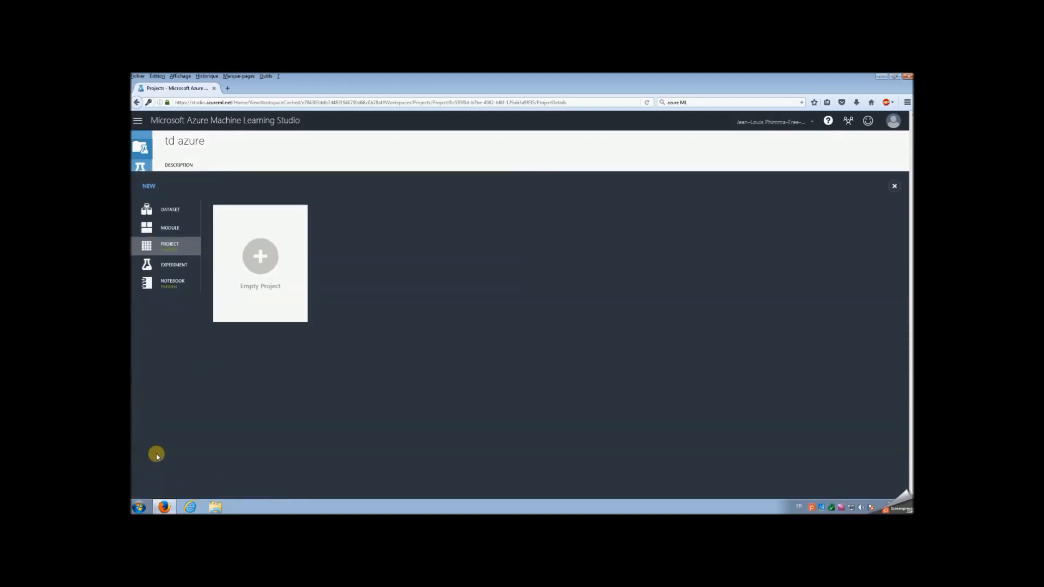
pyautogui.click(167, 265)
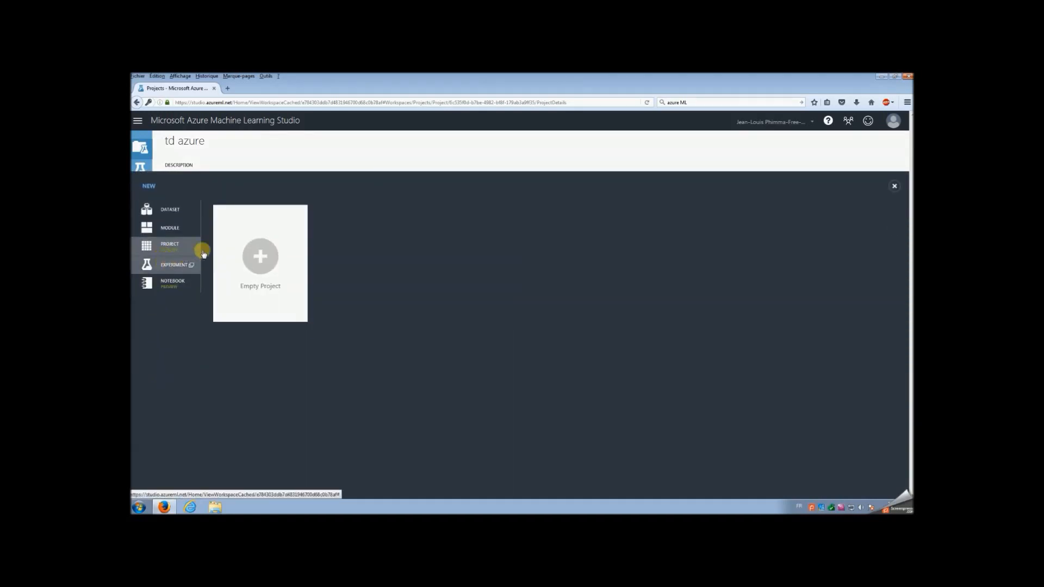
pyautogui.click(257, 270)
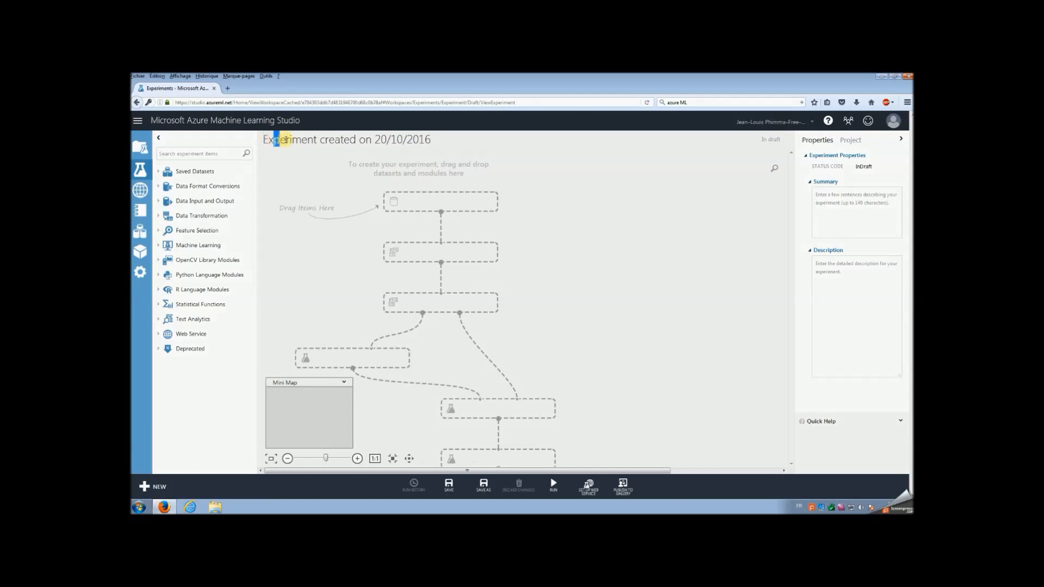
# Step: Title the experiment "Exercice 1 - Apprentissage Supervisé" and try to save it
pyautogui.moveTo(283, 139); pyautogui.dragTo(530, 140)
pyautogui.write('ercice 1 - Apprentissage Supervisé')
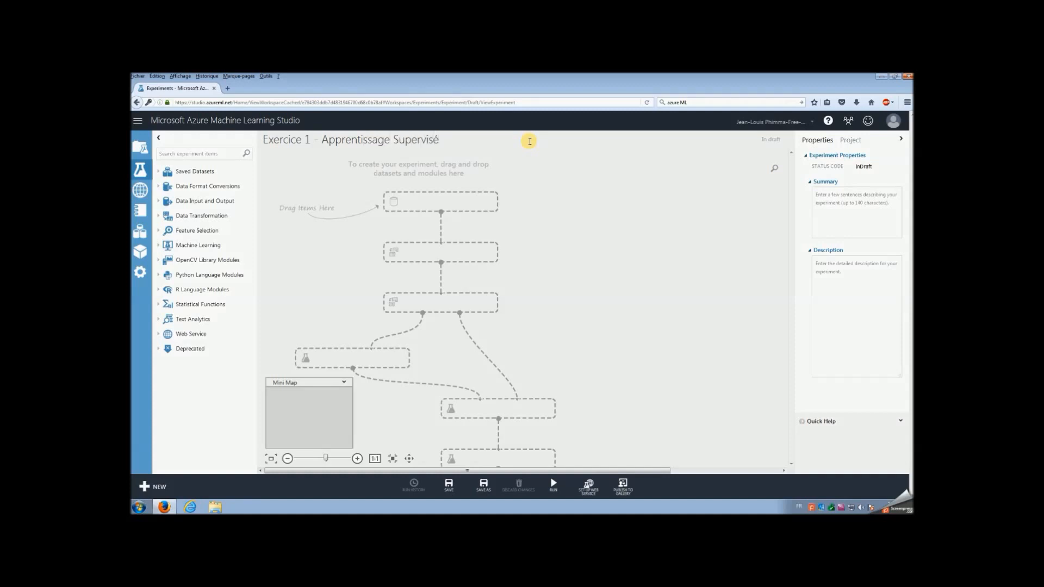
pyautogui.click(449, 486)
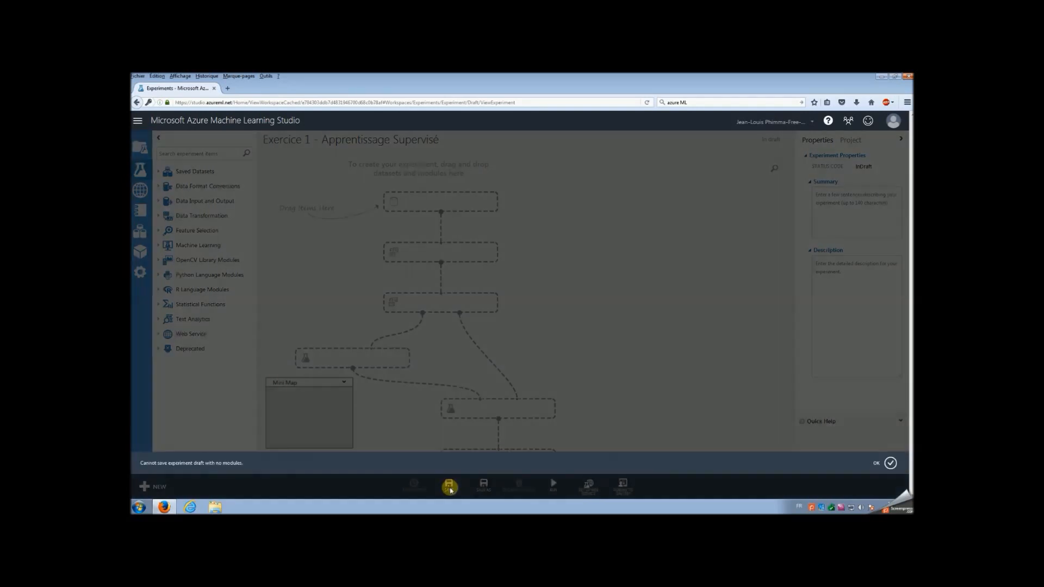
pyautogui.click(890, 463)
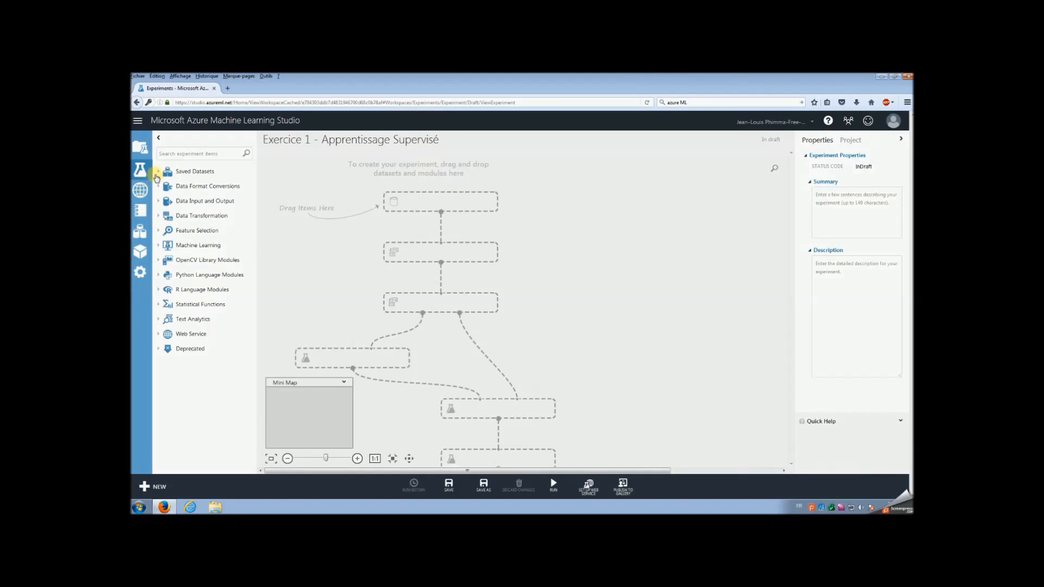
# Step: Start a new dataset from a local file and choose Adult Census Income.txt in the Azure ML folder
pyautogui.click(155, 487)
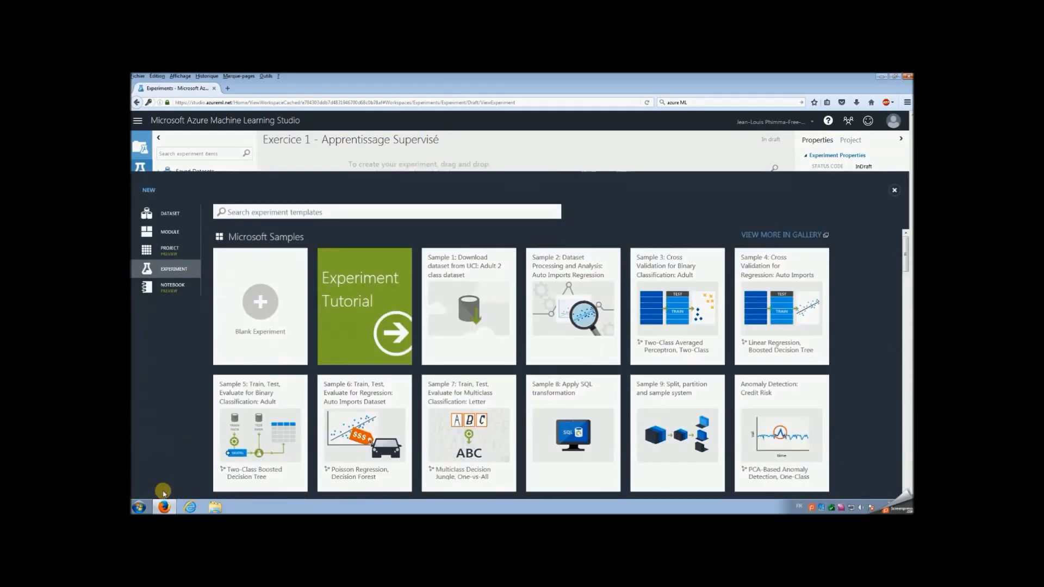
pyautogui.click(169, 209)
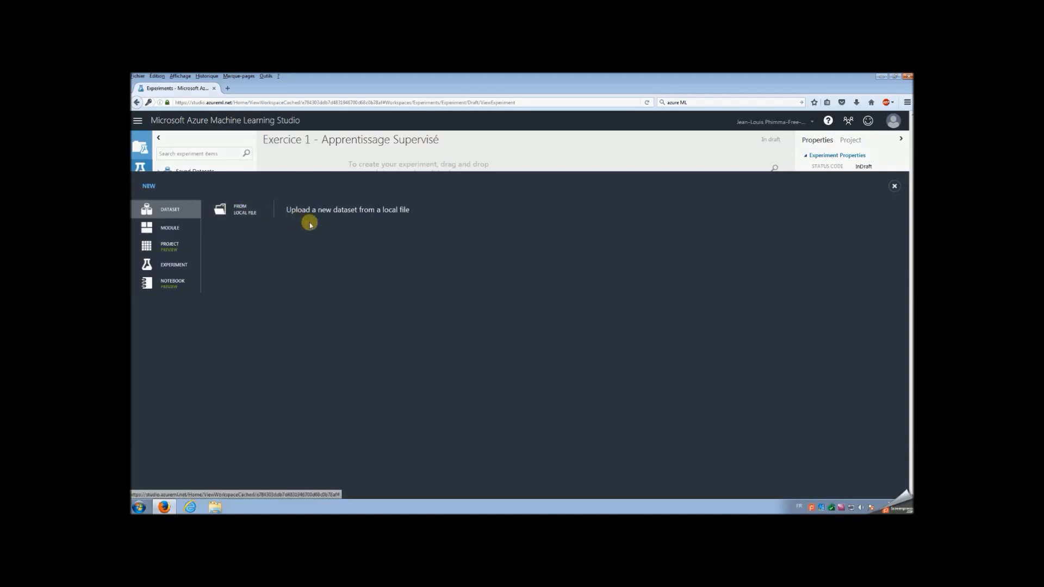
pyautogui.click(259, 214)
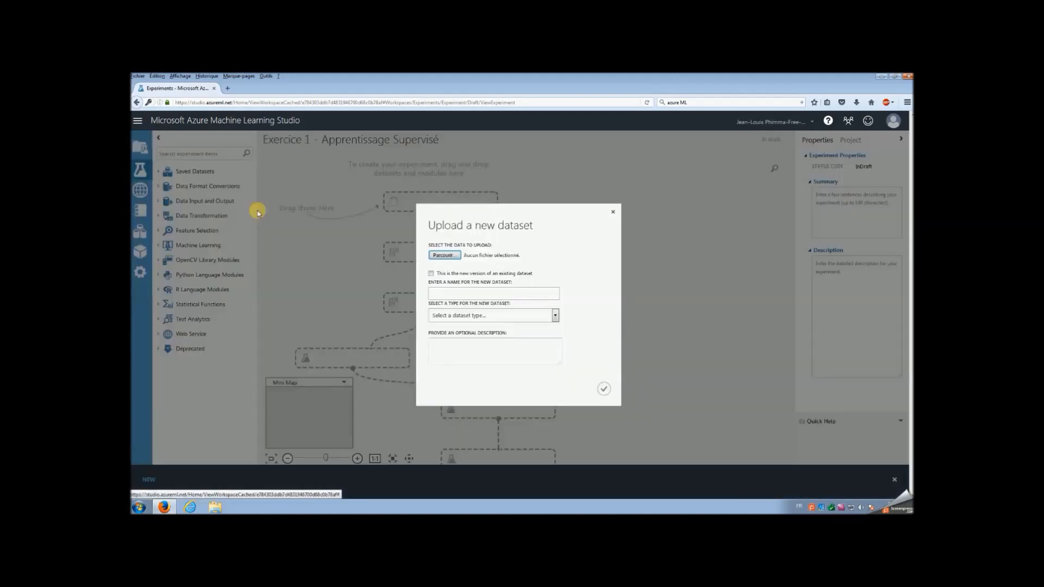
pyautogui.click(444, 255)
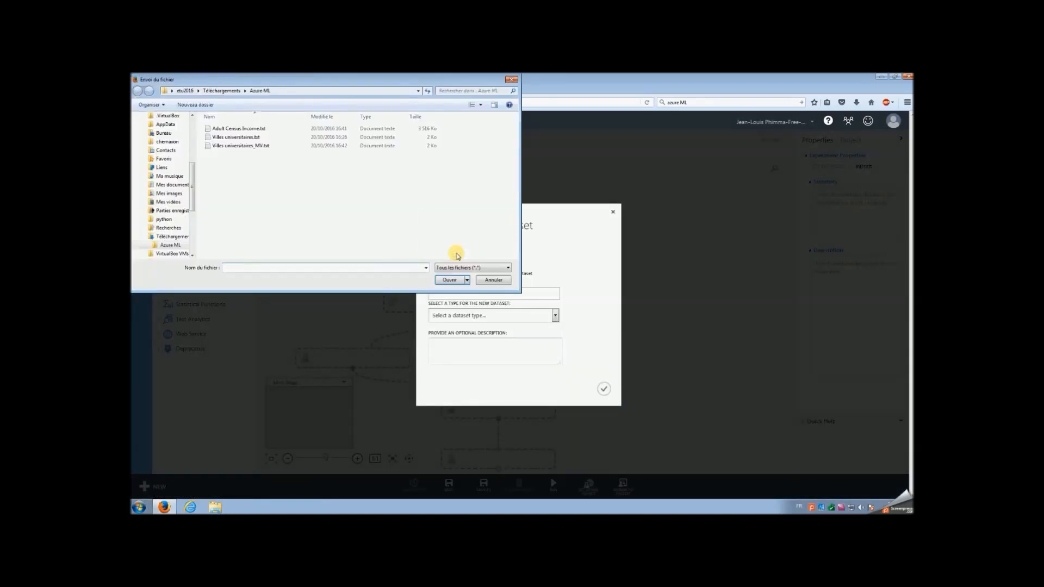
pyautogui.click(275, 129)
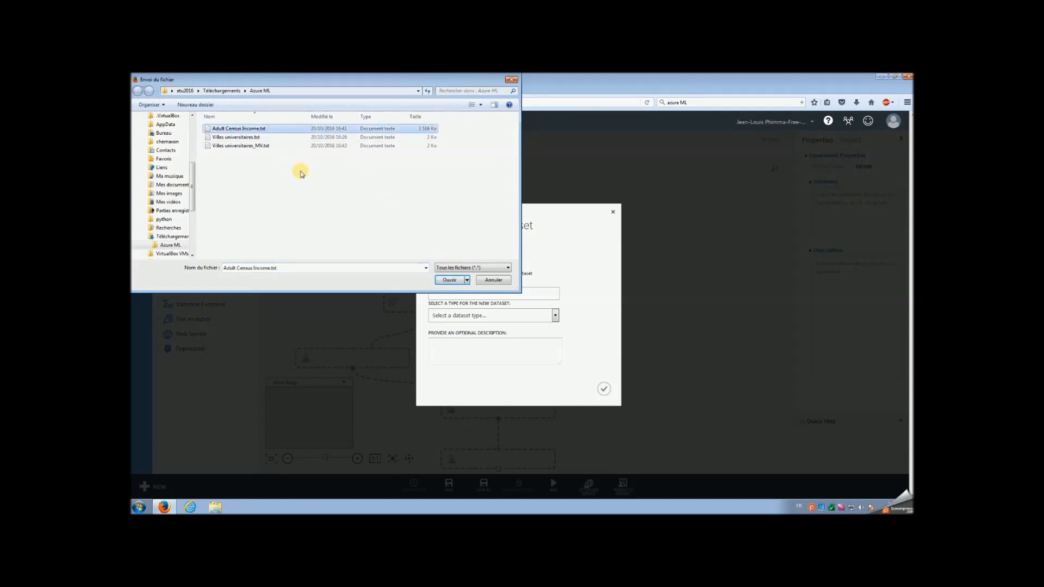
pyautogui.click(447, 280)
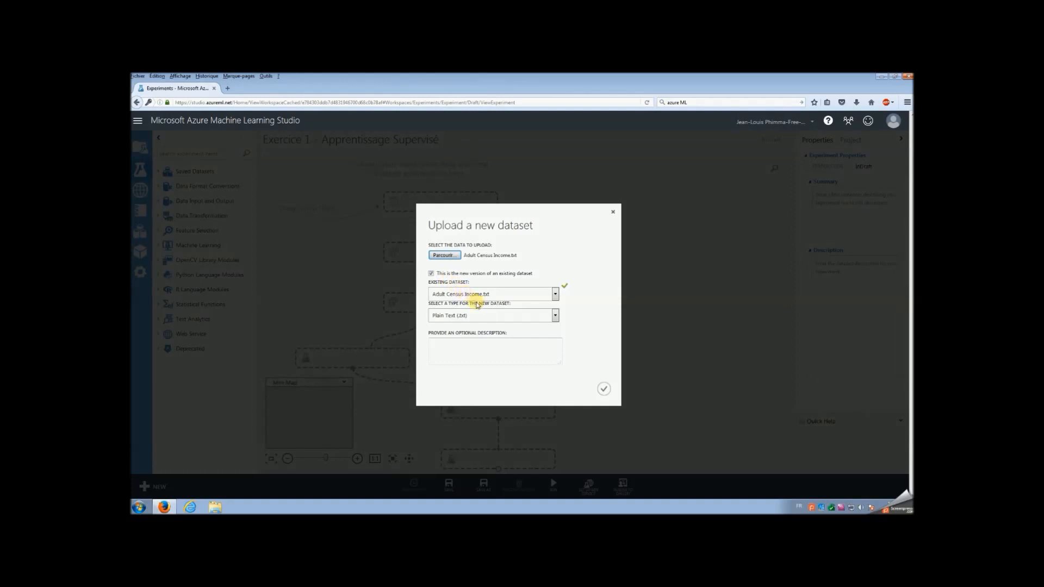
# Step: Set the dataset type to Generic TSV File with a header and upload it as a new version of the existing dataset
pyautogui.click(490, 315)
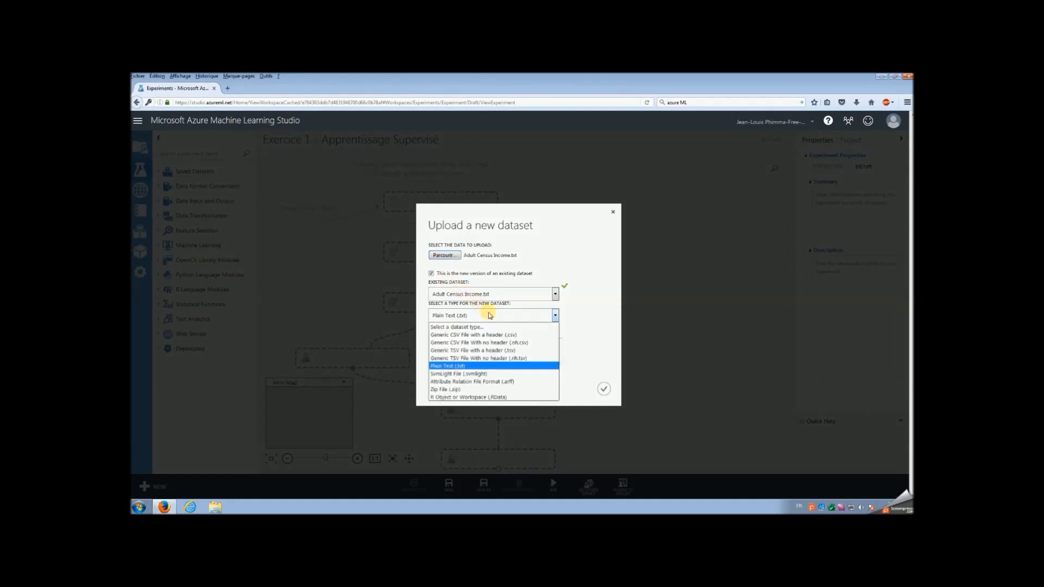
pyautogui.click(508, 351)
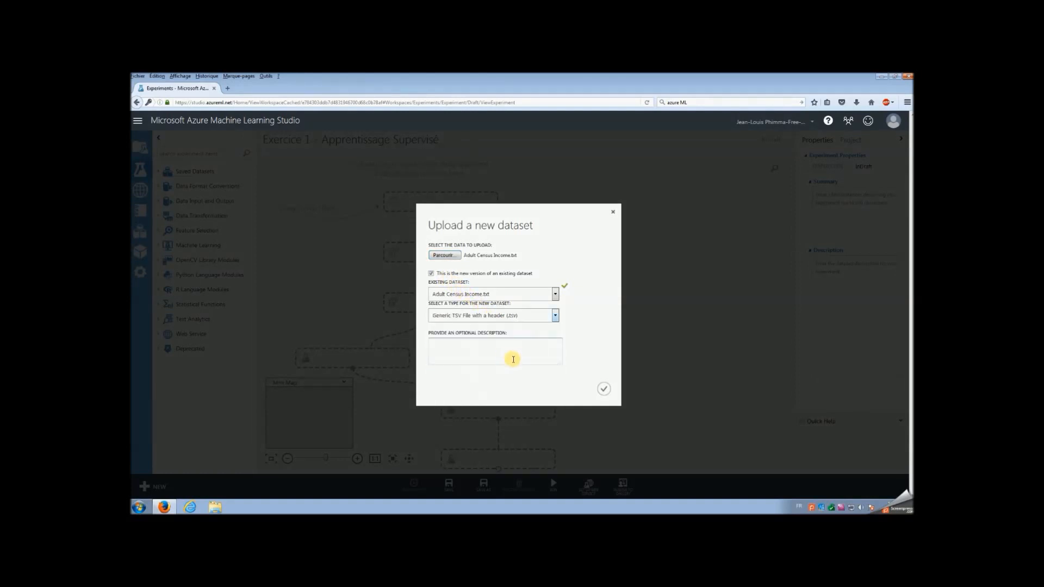
pyautogui.click(603, 390)
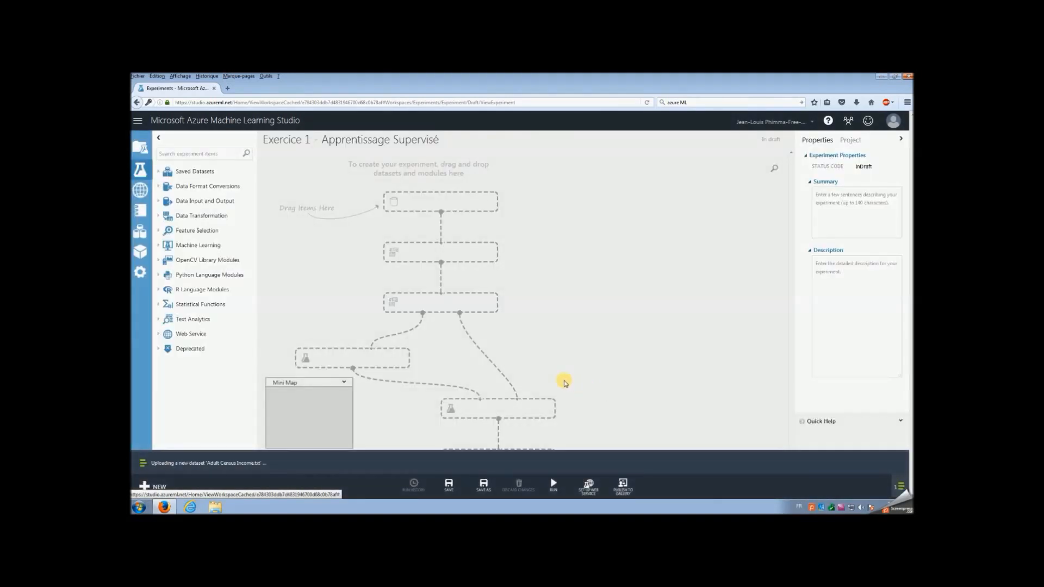
# Step: Place the saved dataset Adult Census Income.txt near the top of the experiment canvas
pyautogui.click(195, 172)
pyautogui.click(189, 186)
pyautogui.moveTo(235, 203); pyautogui.dragTo(448, 205)
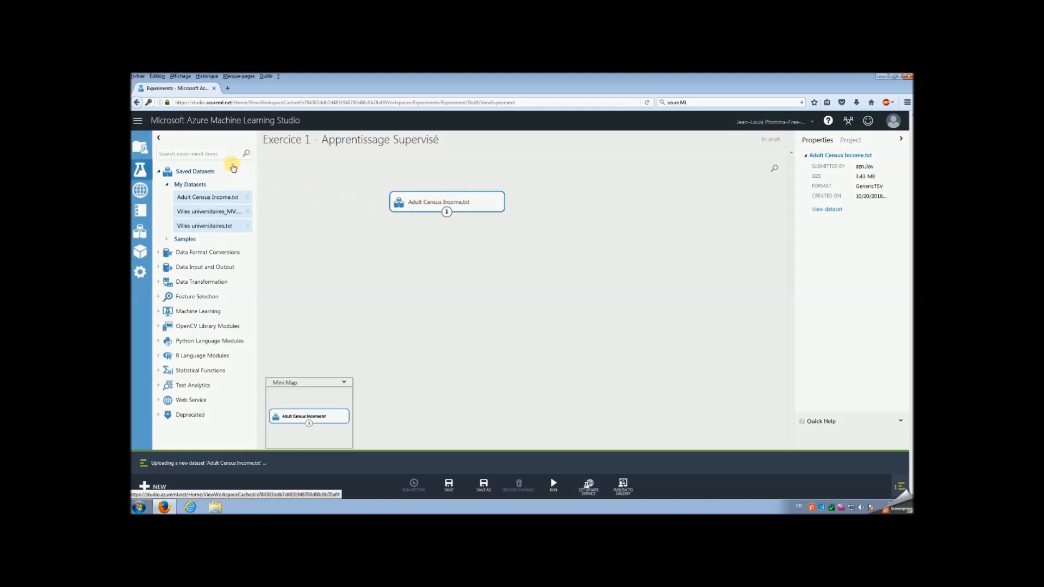
# Step: Find the Summarize Data module with "summ", place it below the dataset and connect the dataset's output to it
pyautogui.click(208, 152)
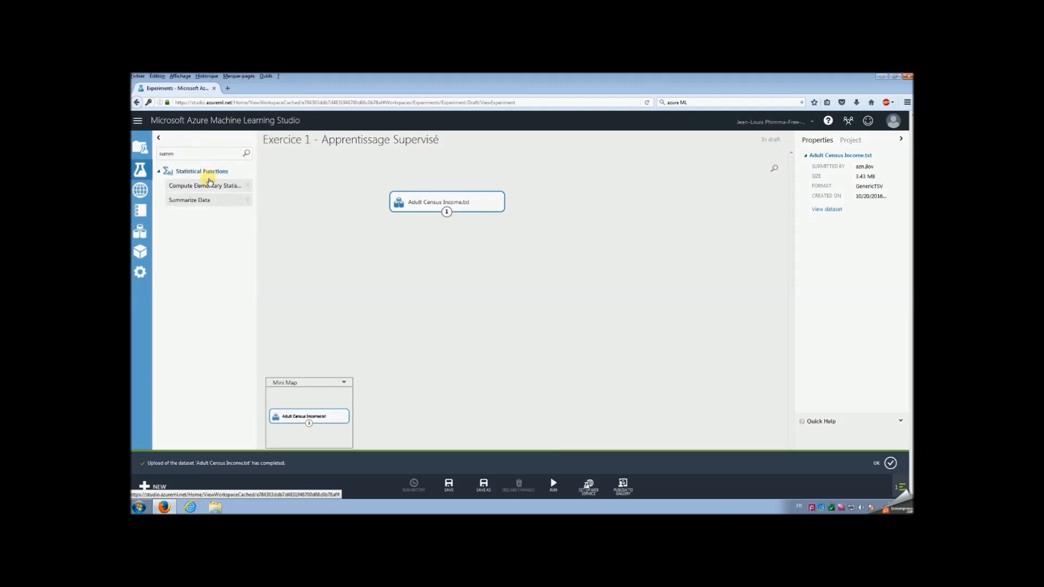
pyautogui.moveTo(205, 199); pyautogui.dragTo(465, 260)
pyautogui.moveTo(446, 211); pyautogui.dragTo(460, 259)
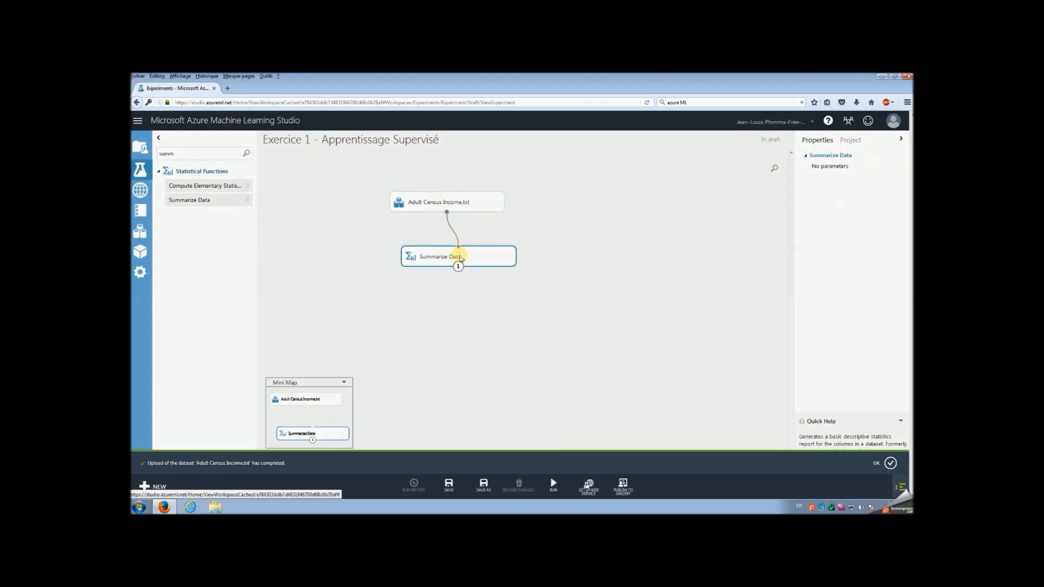
# Step: Visualize the Adult Census Income.txt dataset and examine the statistics and histograms of the age, race and sex columns
pyautogui.rightClick(468, 203)
pyautogui.moveTo(521, 266)
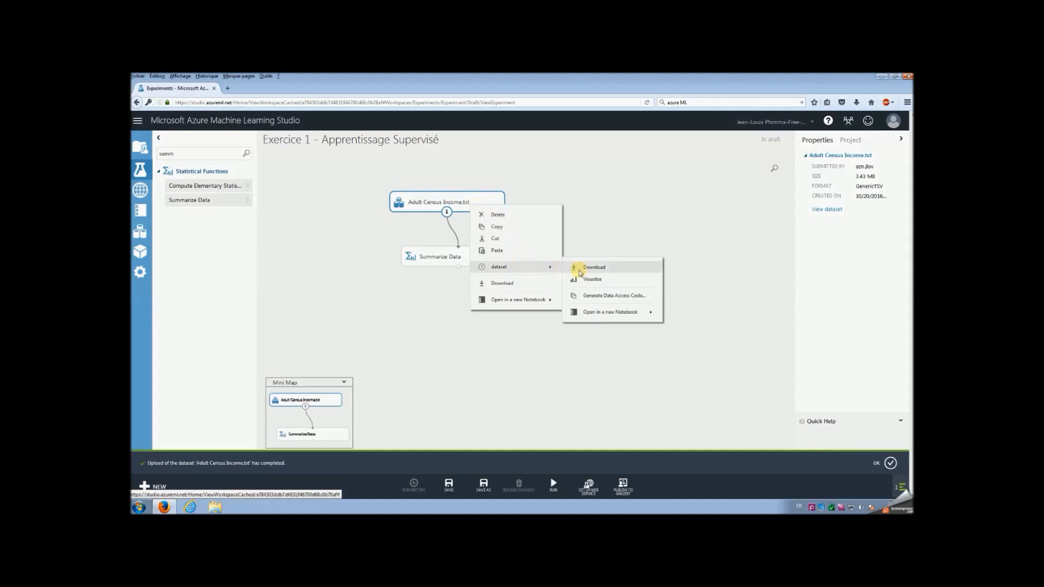
pyautogui.click(590, 278)
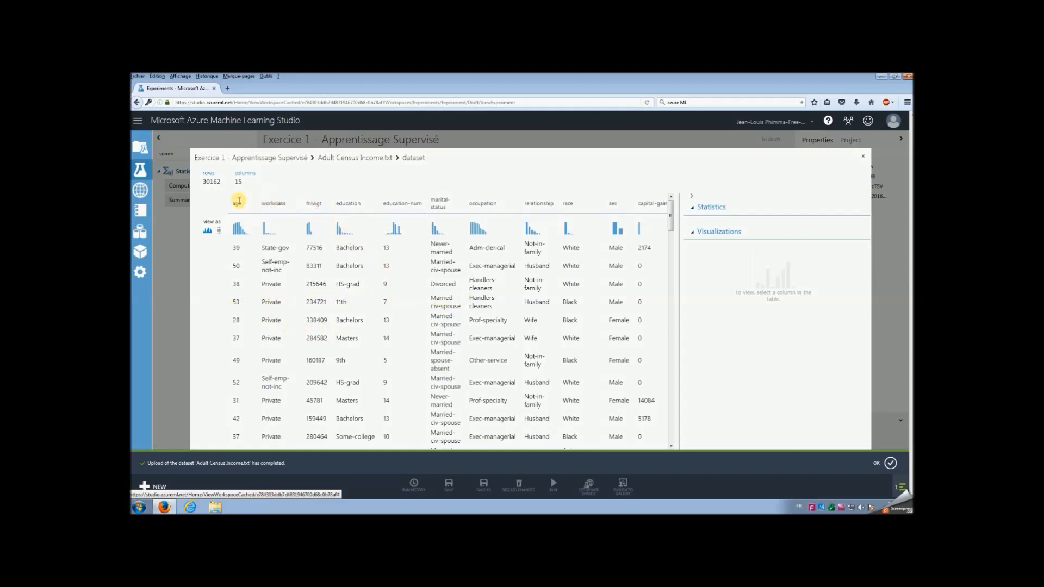
pyautogui.click(239, 201)
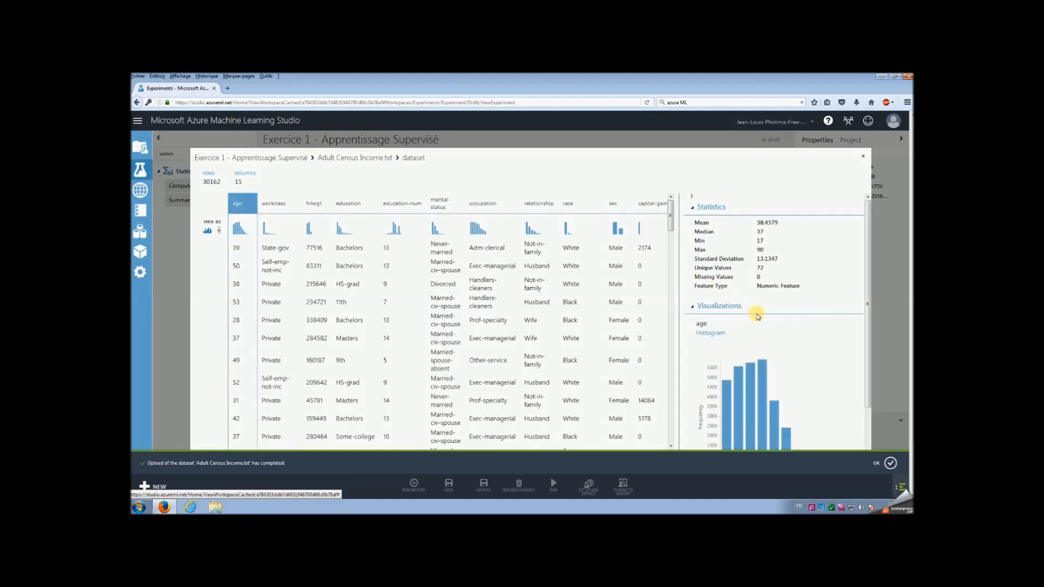
pyautogui.scroll(-2, 757, 314)
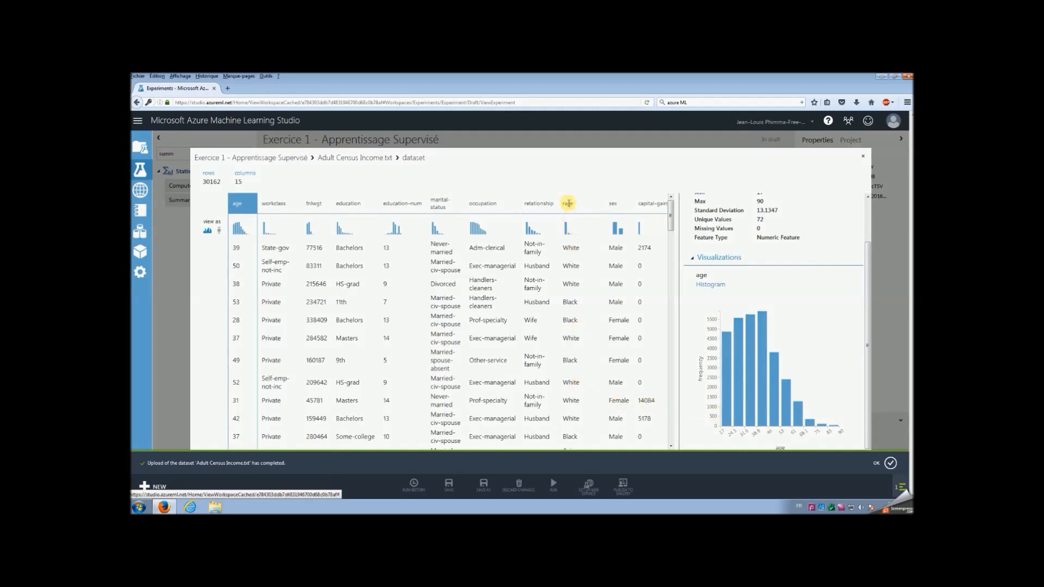
pyautogui.click(568, 203)
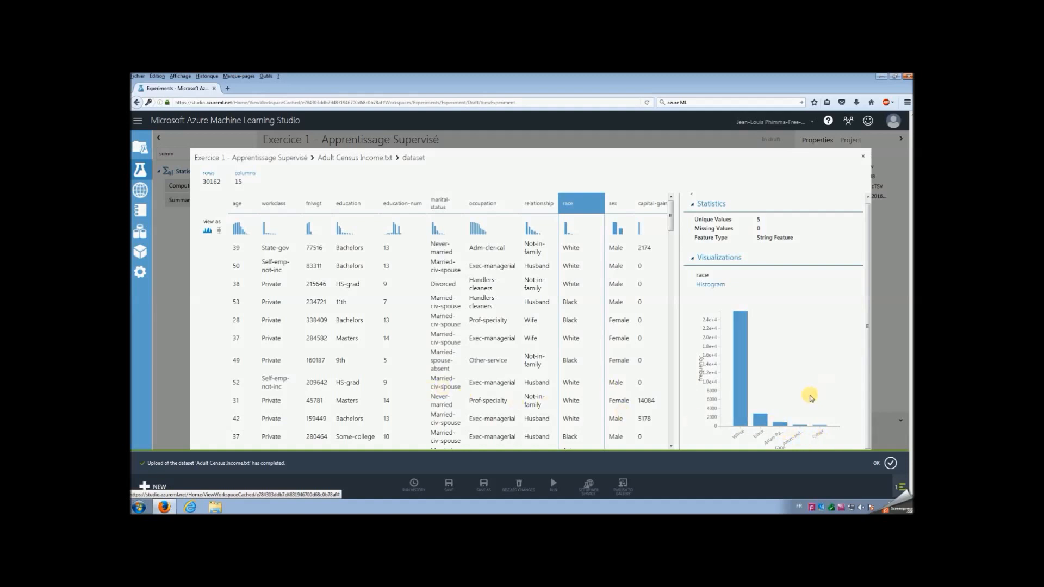
pyautogui.click(616, 203)
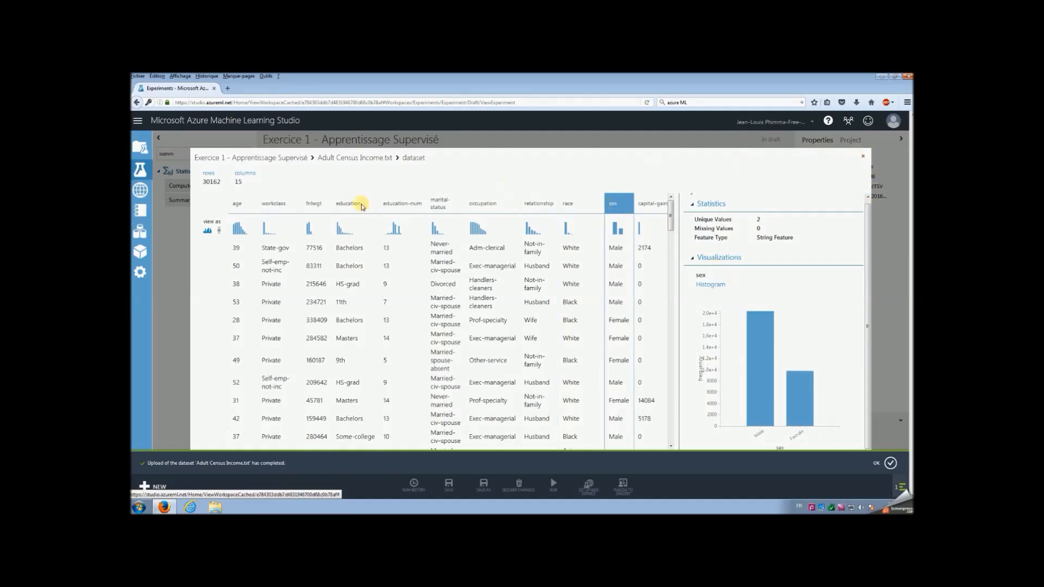
# Step: Switch the column previews to box plots and examine the age column's statistics and box plot
pyautogui.click(218, 231)
pyautogui.click(239, 231)
pyautogui.scroll(-1, 557, 226)
pyautogui.scroll(-2, 557, 226)
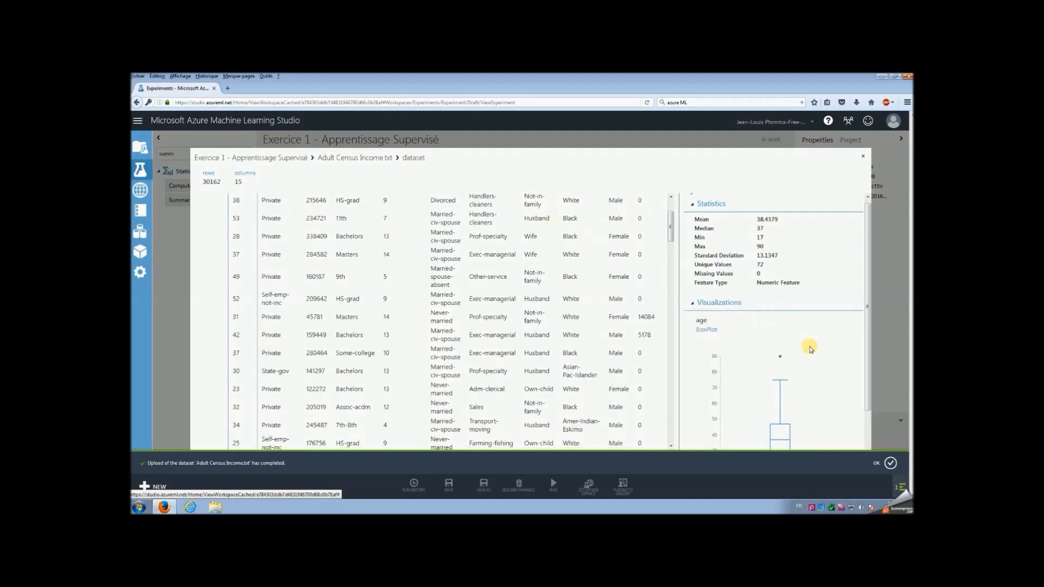
pyautogui.scroll(-1, 811, 348)
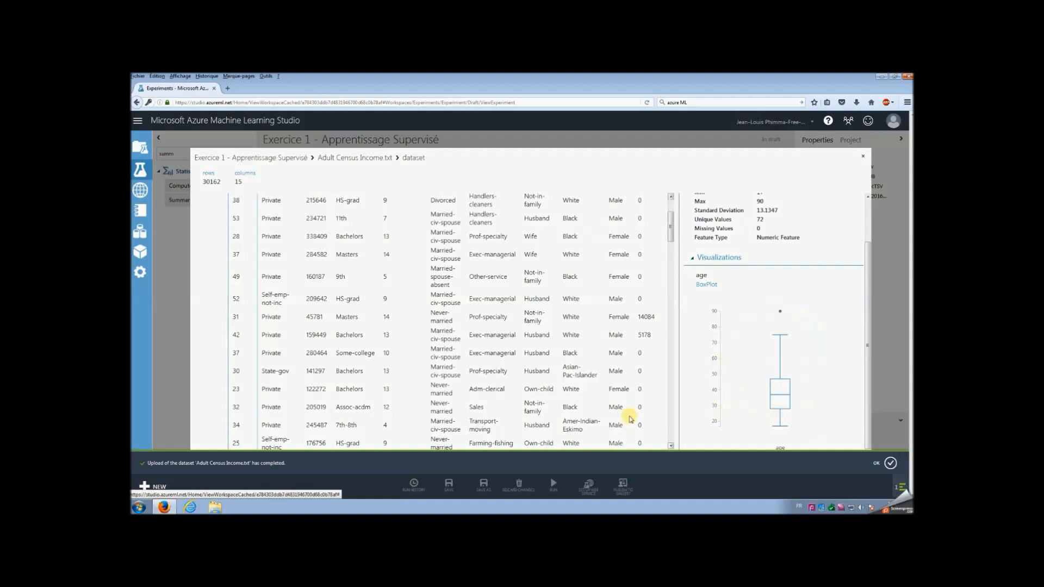
pyautogui.scroll(3, 268, 337)
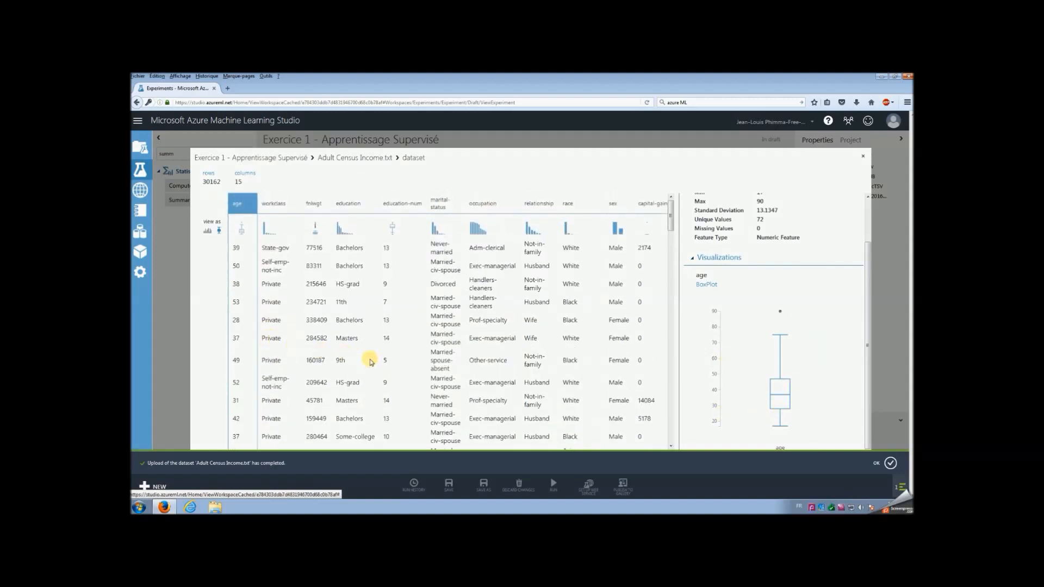
# Step: Dismiss the upload notification, examine the income column's statistics and histogram, and close the dataset visualization
pyautogui.click(889, 463)
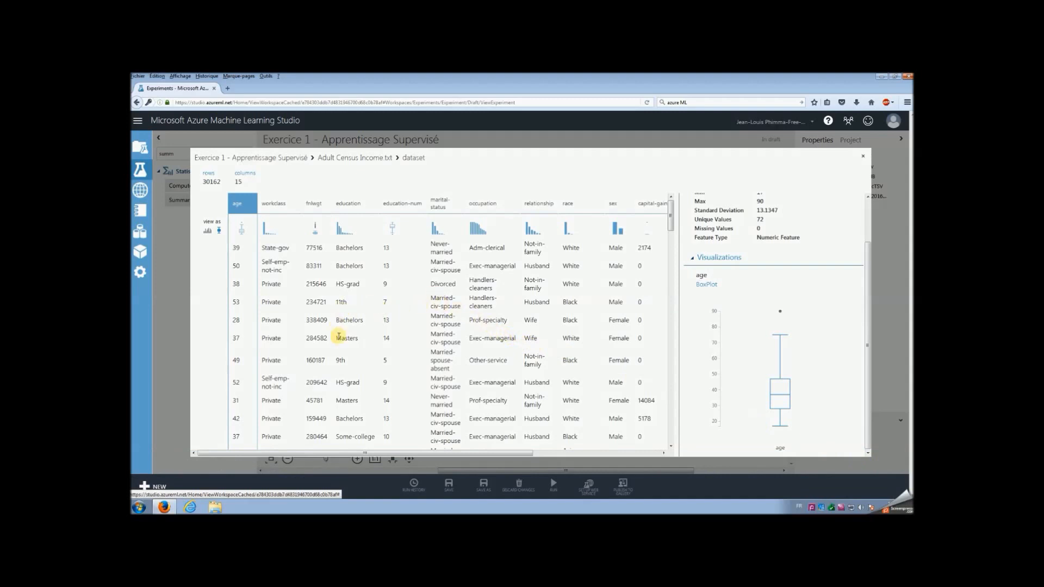
pyautogui.moveTo(319, 455); pyautogui.dragTo(446, 456)
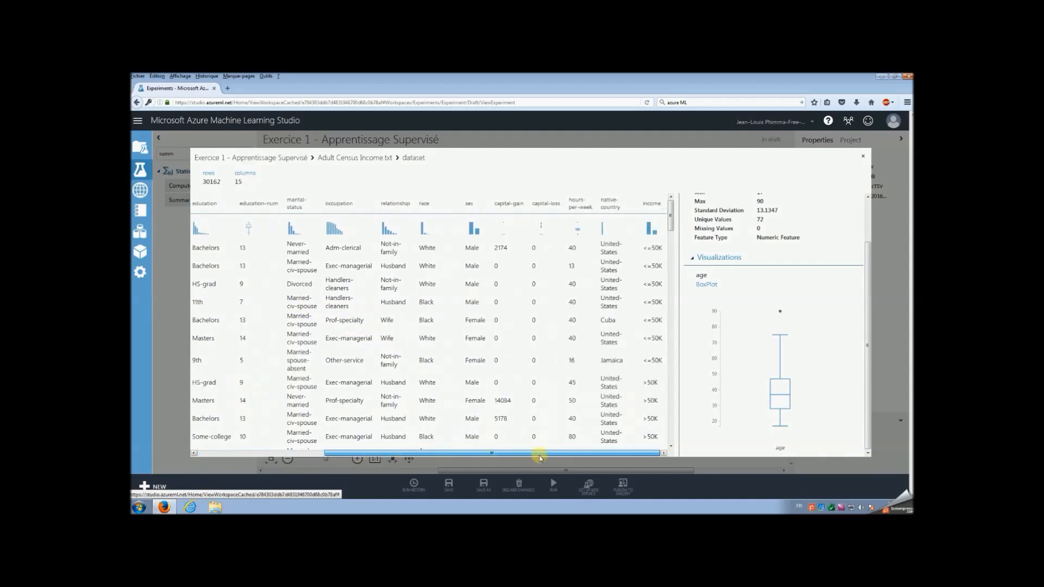
pyautogui.click(657, 204)
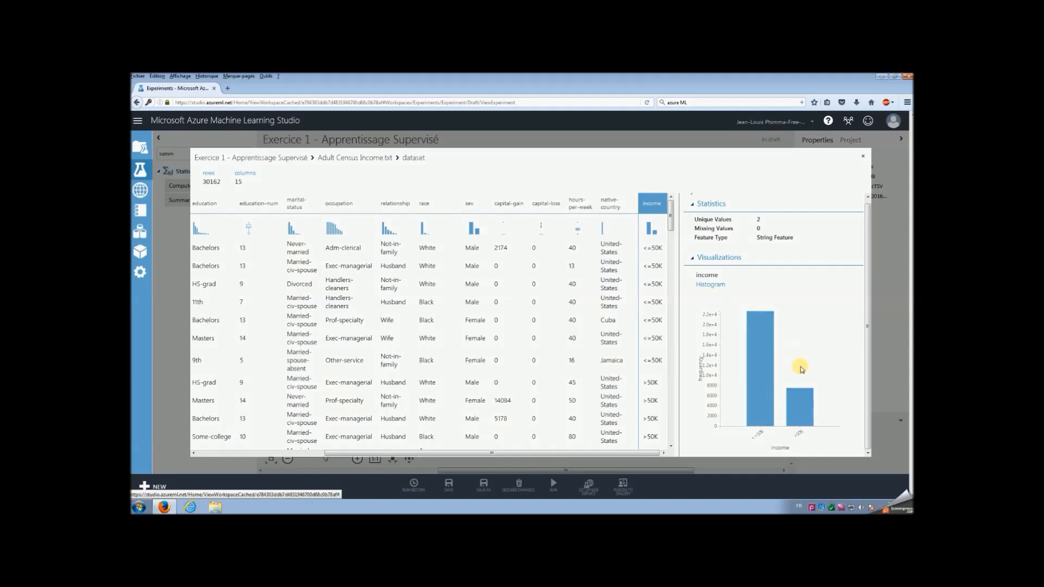
pyautogui.click(865, 159)
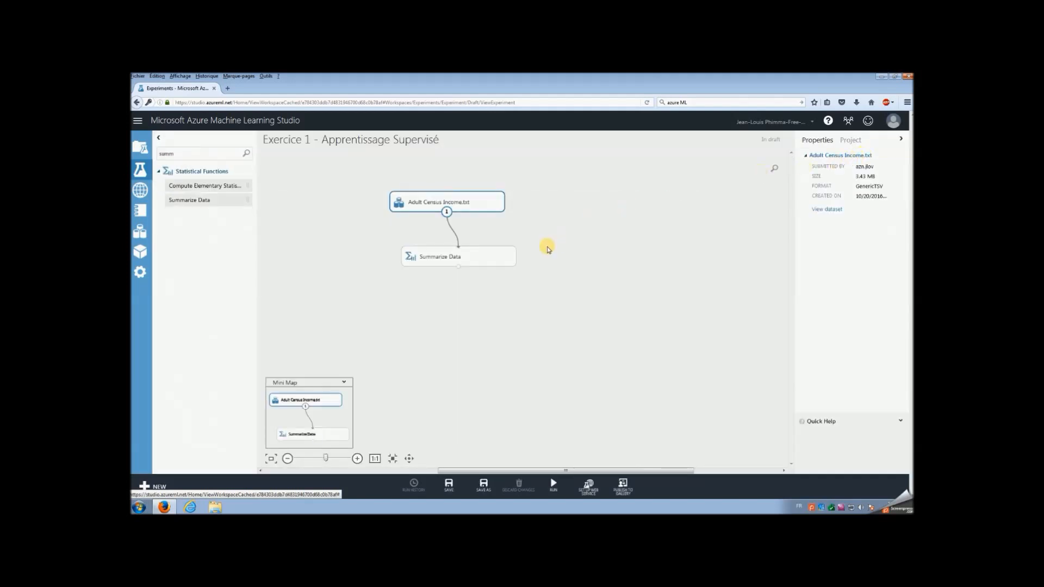
# Step: Run the experiment and visualize the results dataset of the Summarize Data module
pyautogui.click(553, 489)
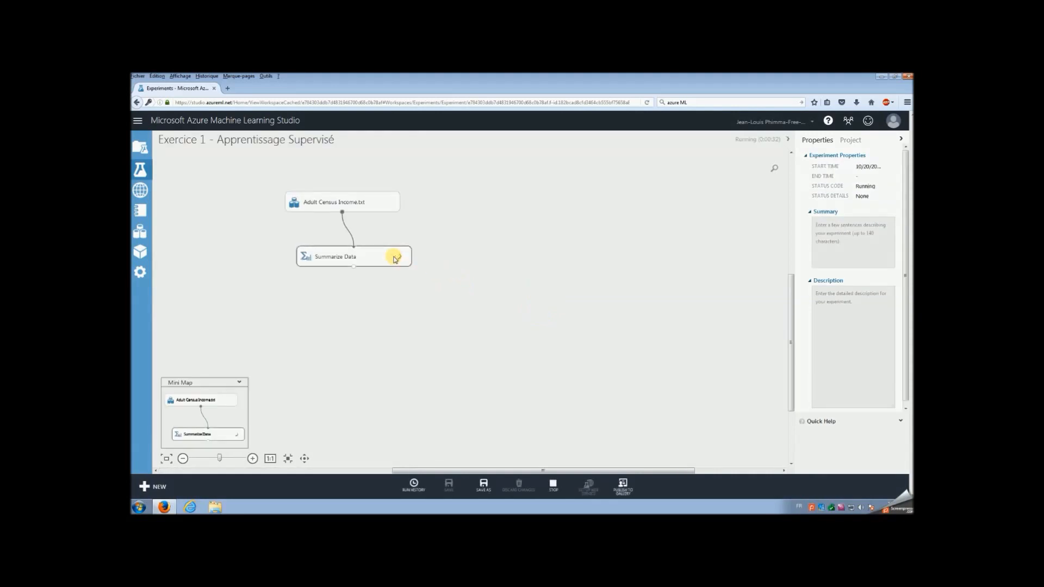
pyautogui.rightClick(414, 257)
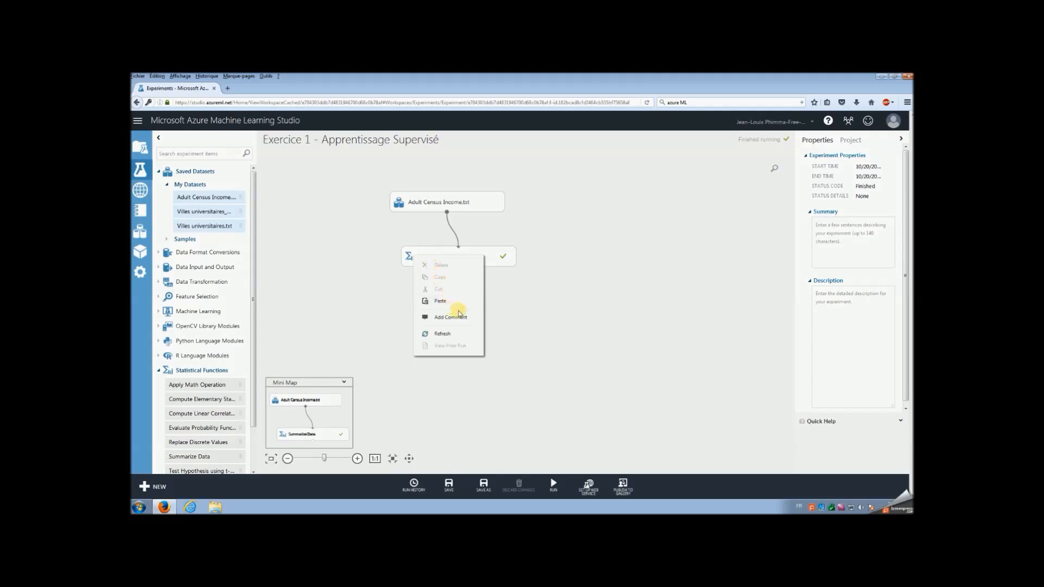
pyautogui.click(511, 322)
pyautogui.rightClick(502, 254)
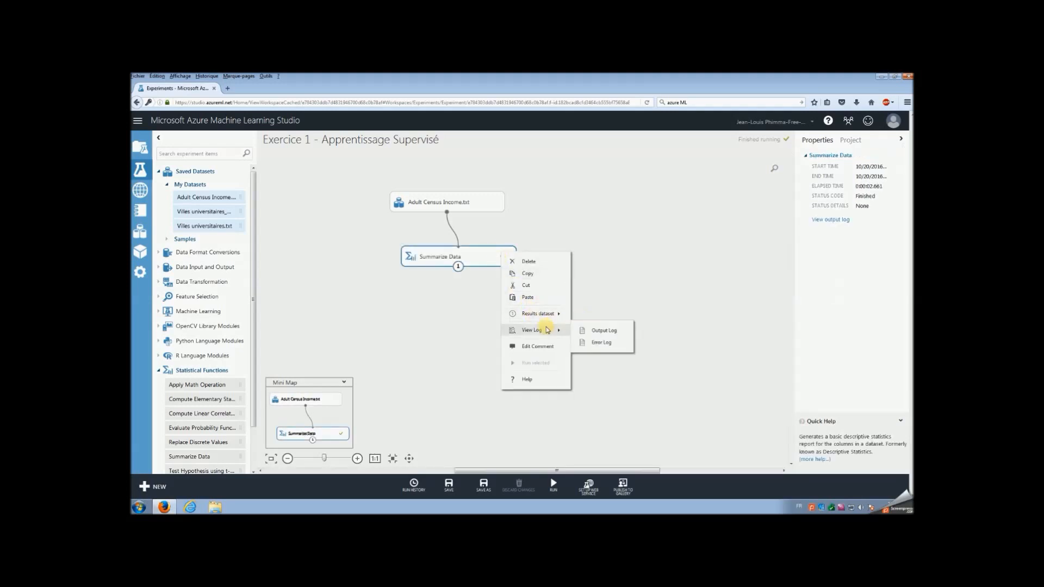
pyautogui.moveTo(541, 312)
pyautogui.click(614, 362)
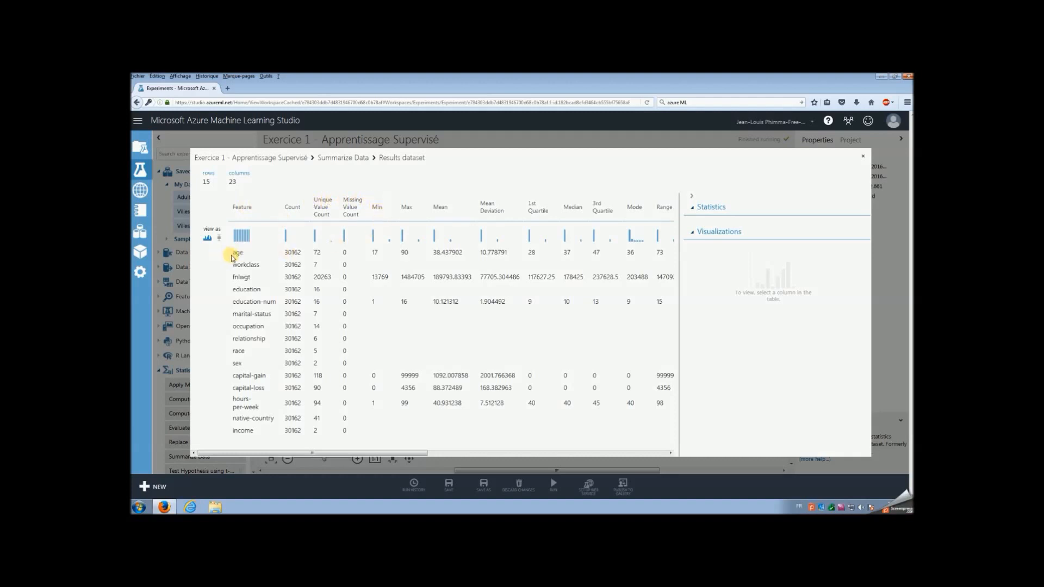
# Step: Examine the summary statistics of all features, including the Max column and the fnlwgt row, and close the results
pyautogui.click(427, 254)
pyautogui.click(406, 208)
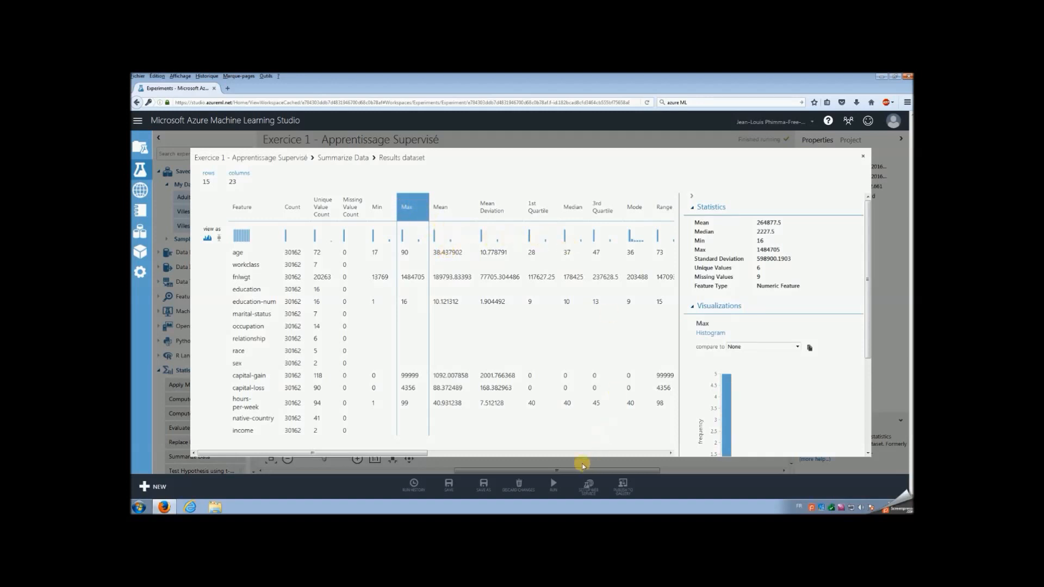
pyautogui.moveTo(402, 455); pyautogui.dragTo(680, 443)
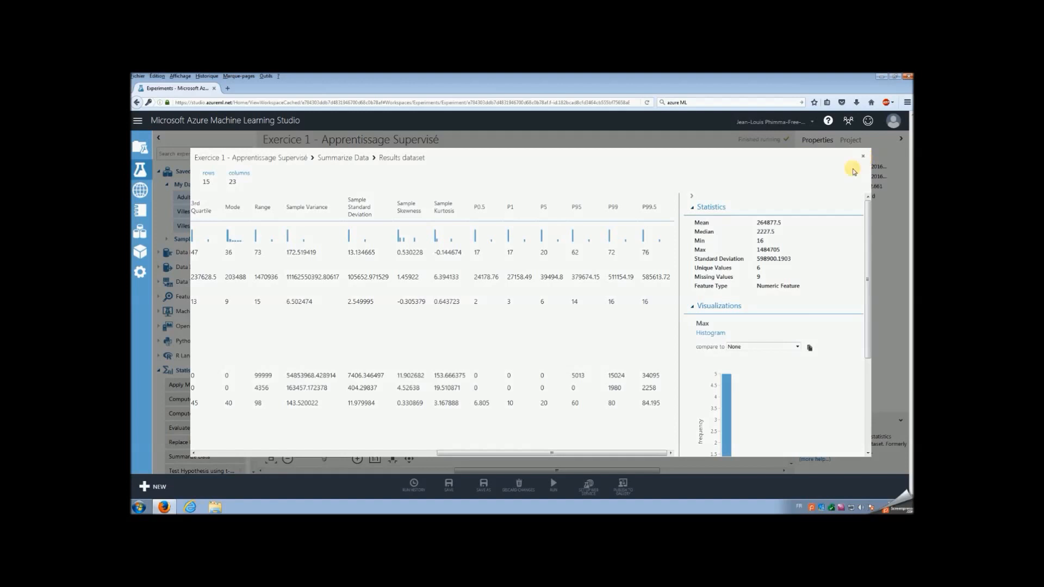
pyautogui.moveTo(623, 455); pyautogui.dragTo(291, 439)
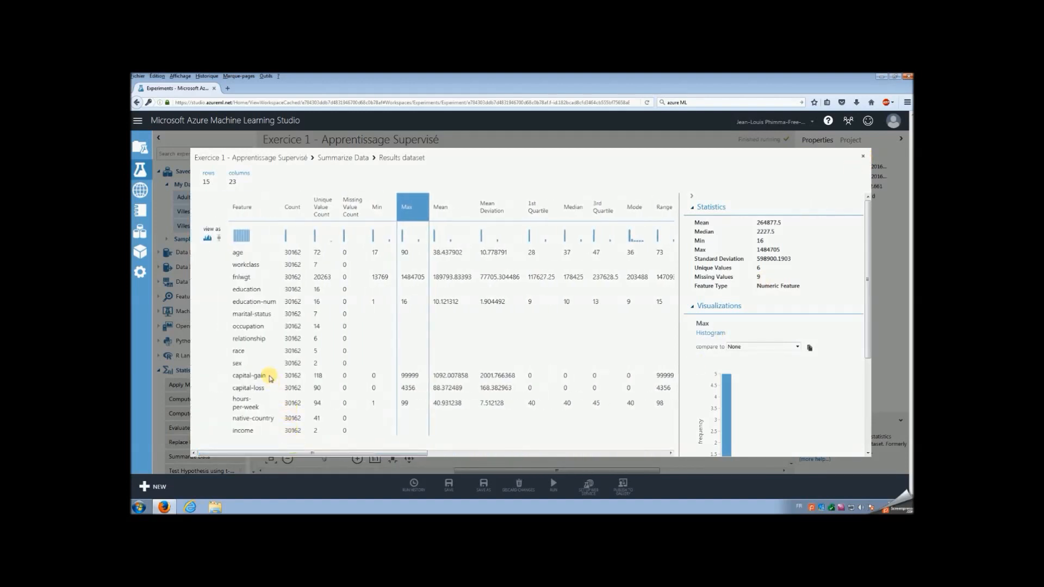
pyautogui.moveTo(291, 277); pyautogui.dragTo(448, 279)
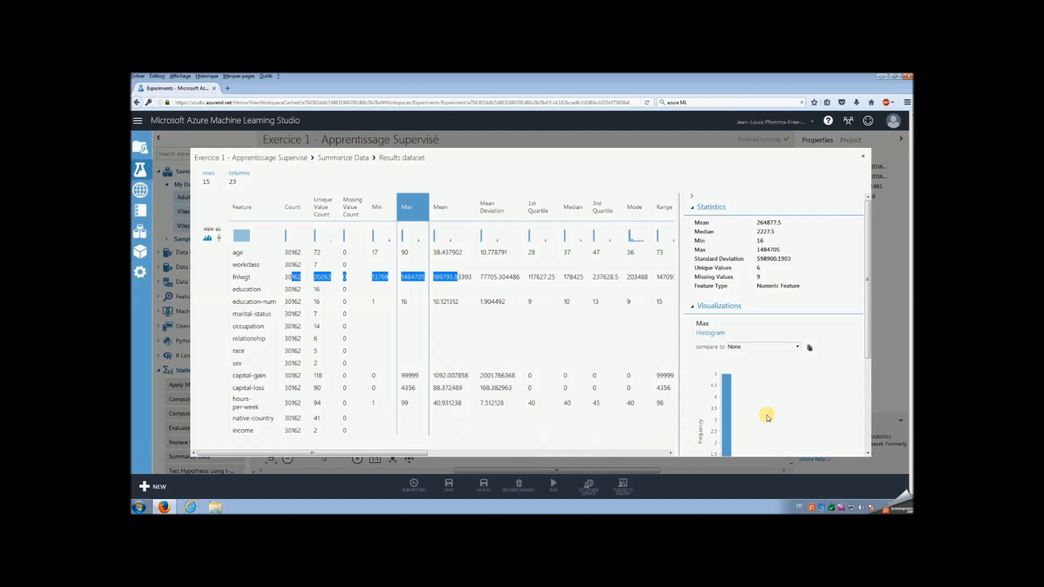
pyautogui.click(864, 158)
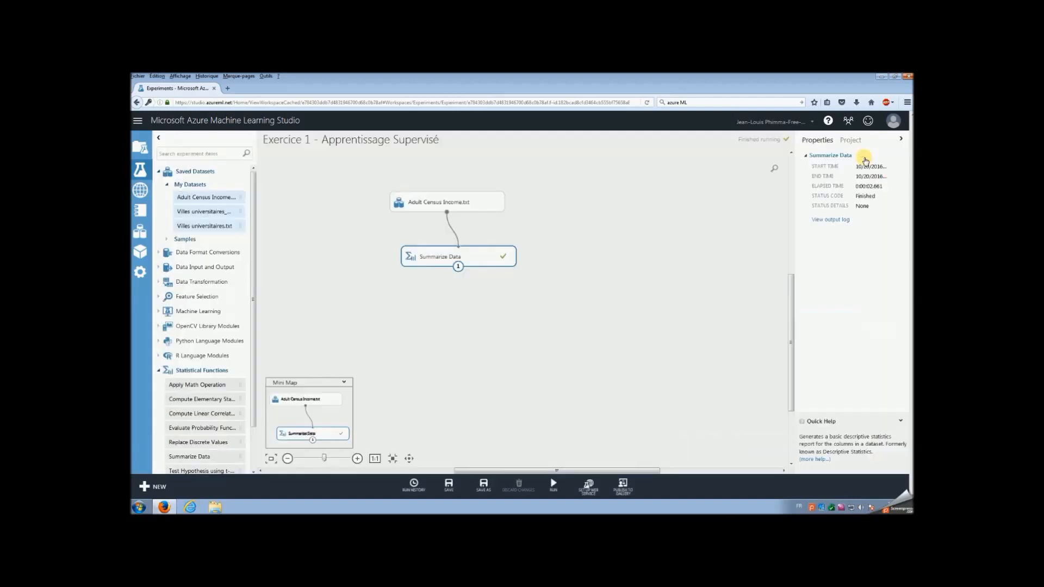
# Step: Save the experiment and open the TD Azure project
pyautogui.click(614, 361)
pyautogui.click(448, 486)
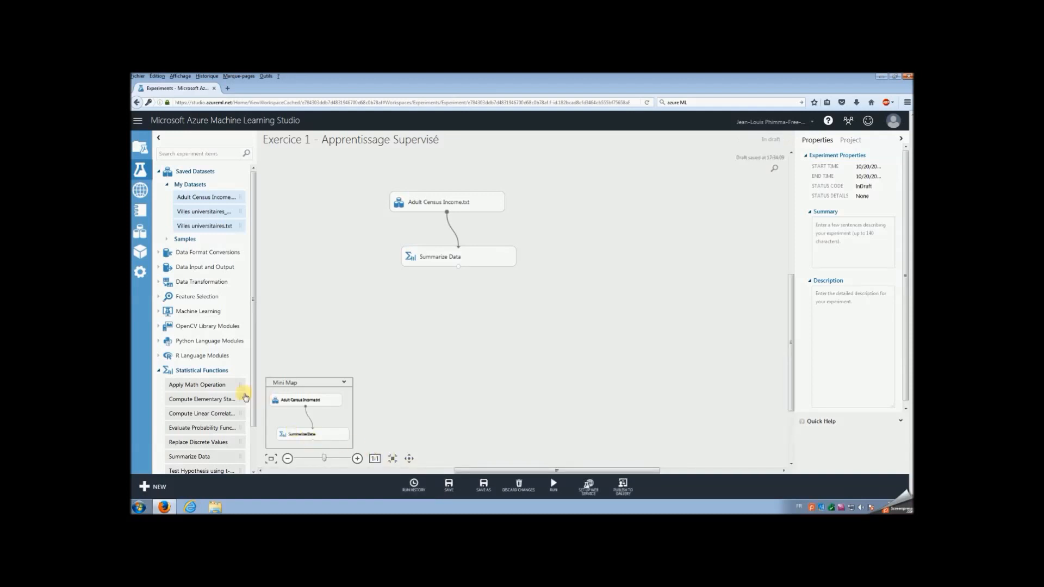
pyautogui.click(150, 150)
pyautogui.click(244, 182)
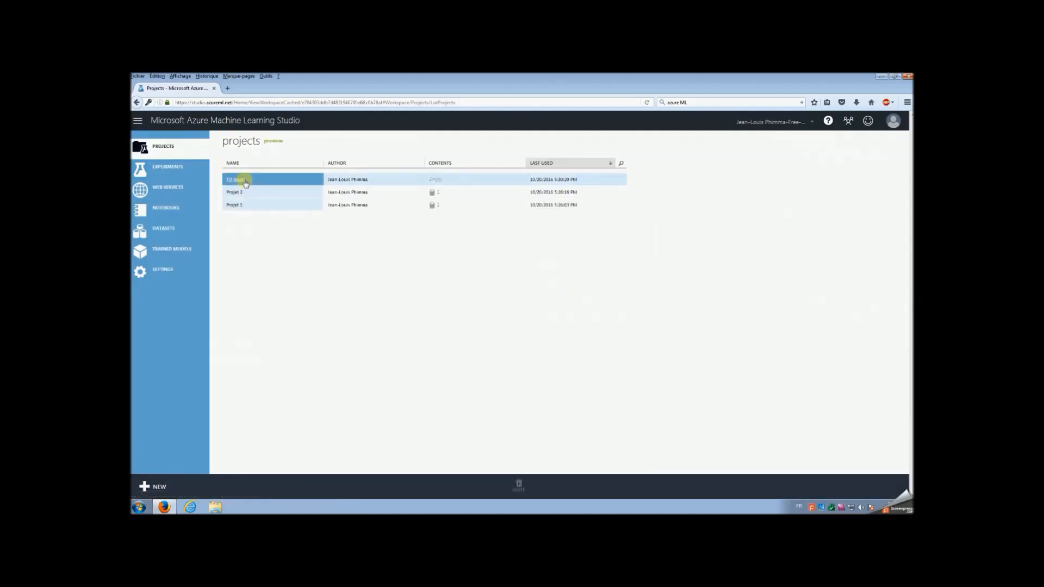
pyautogui.click(239, 180)
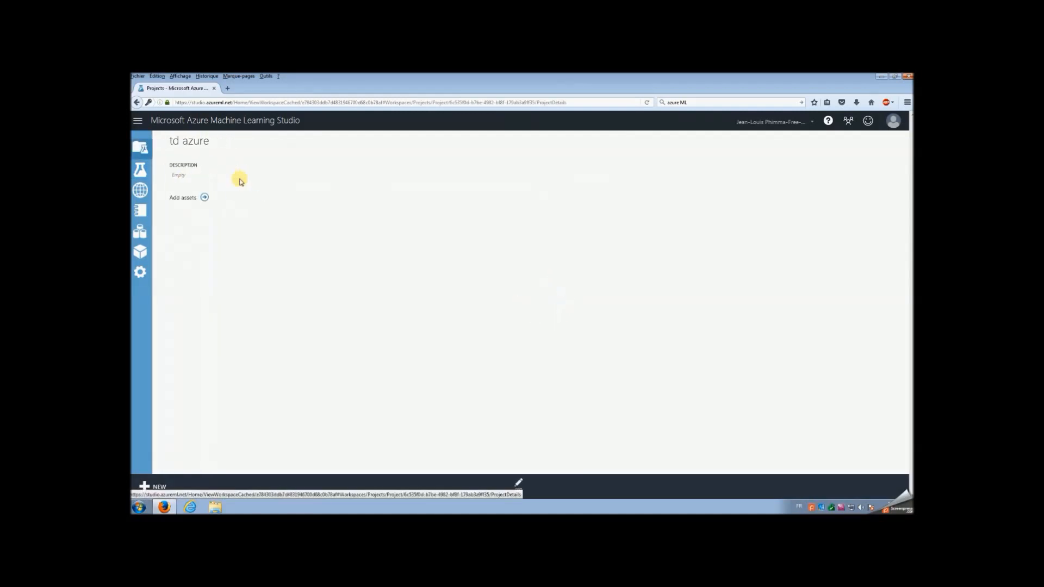
# Step: Add the experiment Exercice 1 - Apprentissage Supervisé to the TD Azure project's assets and confirm the configuration
pyautogui.click(202, 197)
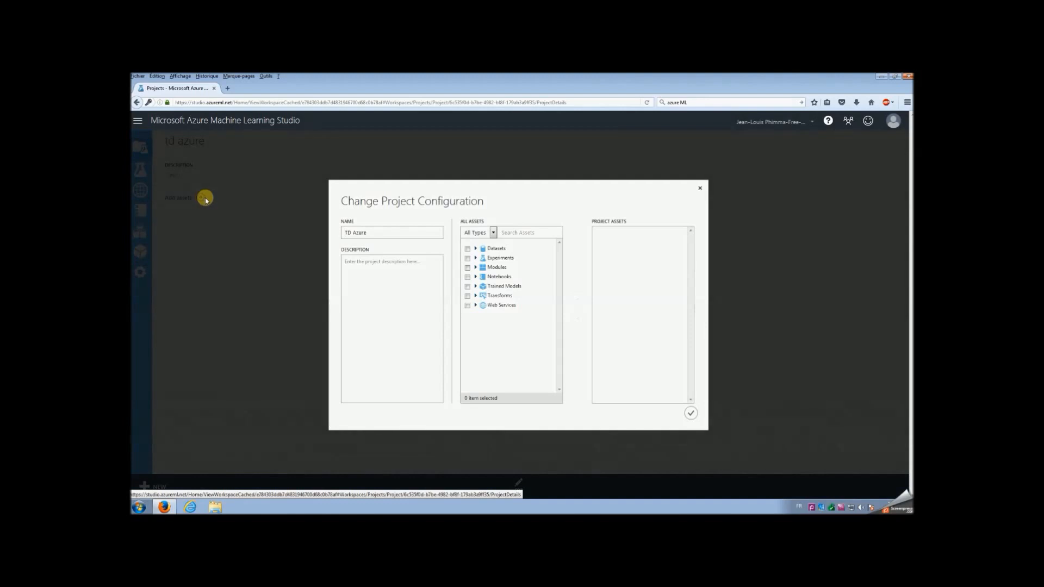
pyautogui.click(476, 259)
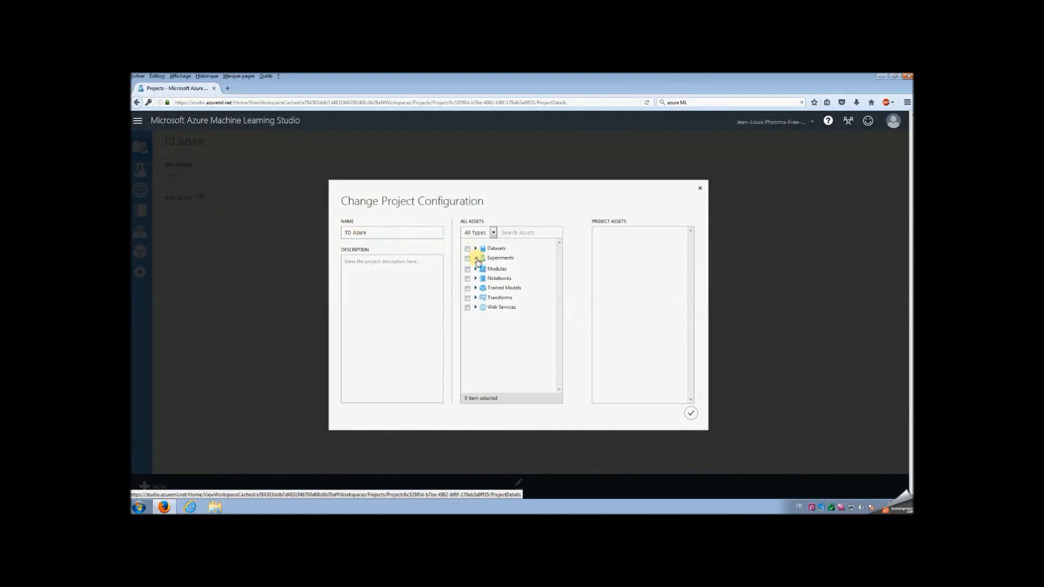
pyautogui.click(503, 271)
pyautogui.click(579, 300)
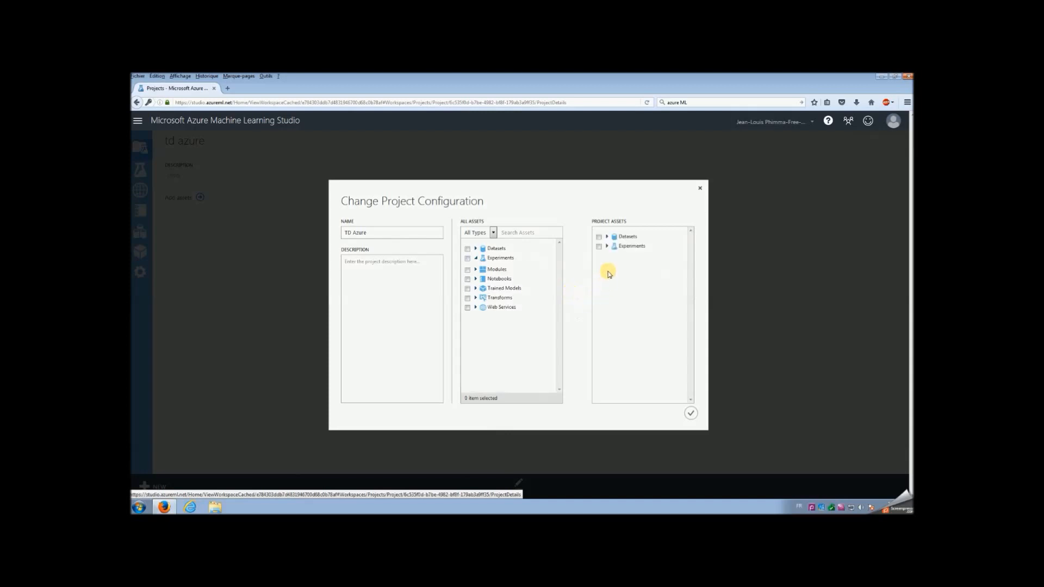
pyautogui.click(608, 246)
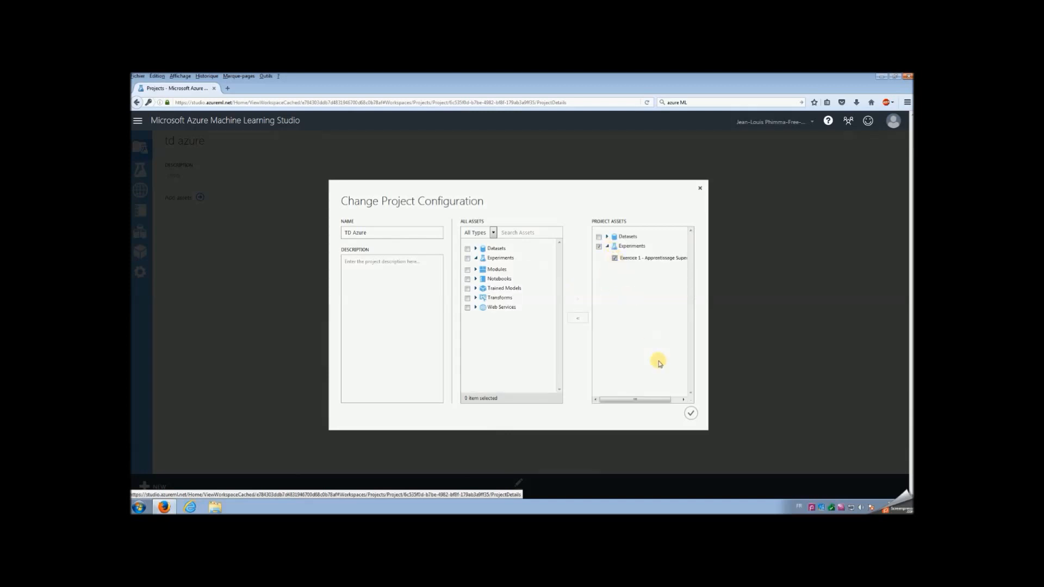
pyautogui.click(691, 413)
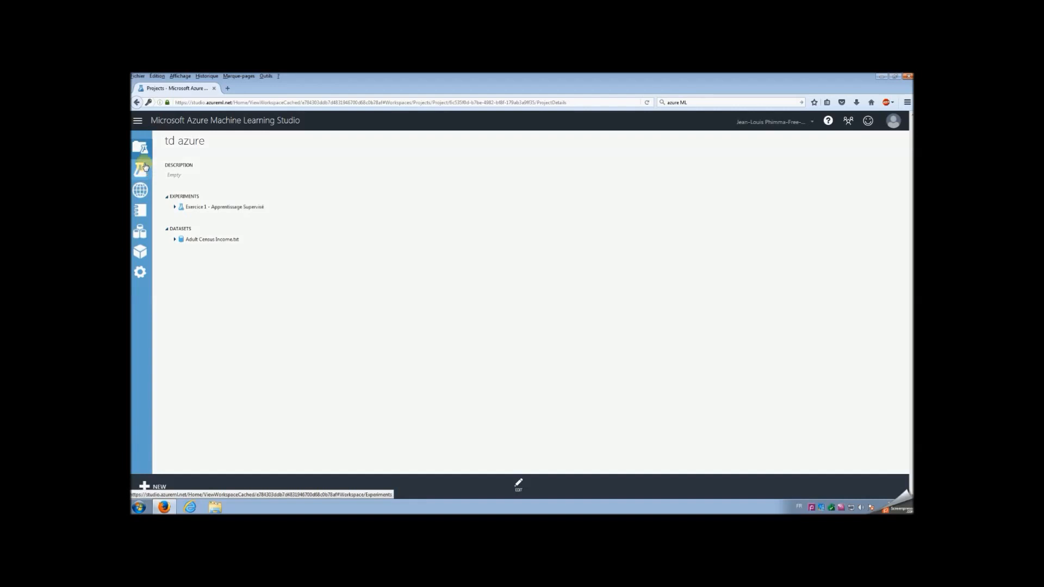
# Step: Check the contents in the project list and reopen the Exercice 1 - Apprentissage Supervisé experiment
pyautogui.click(141, 147)
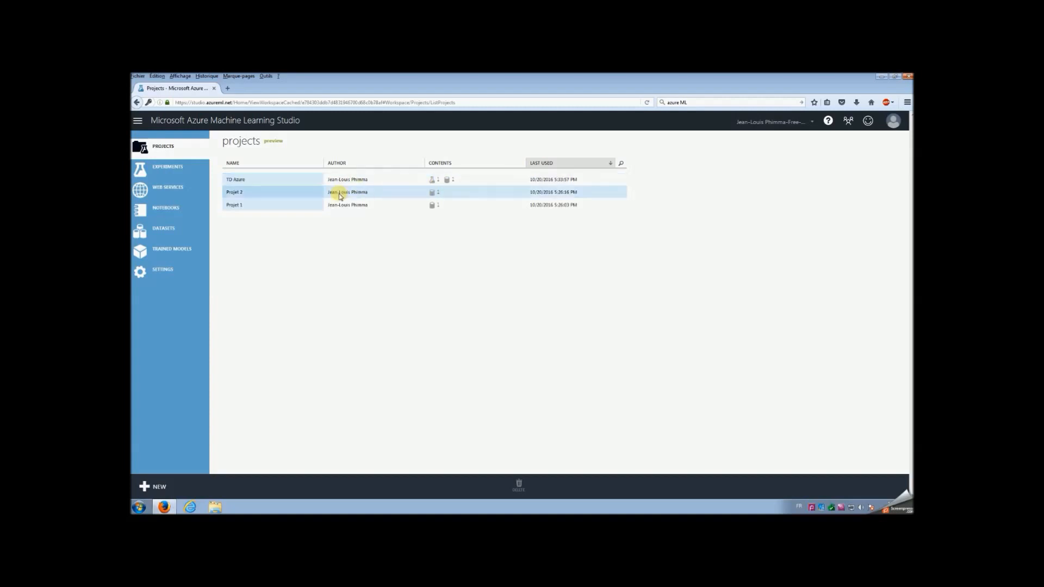
pyautogui.click(169, 172)
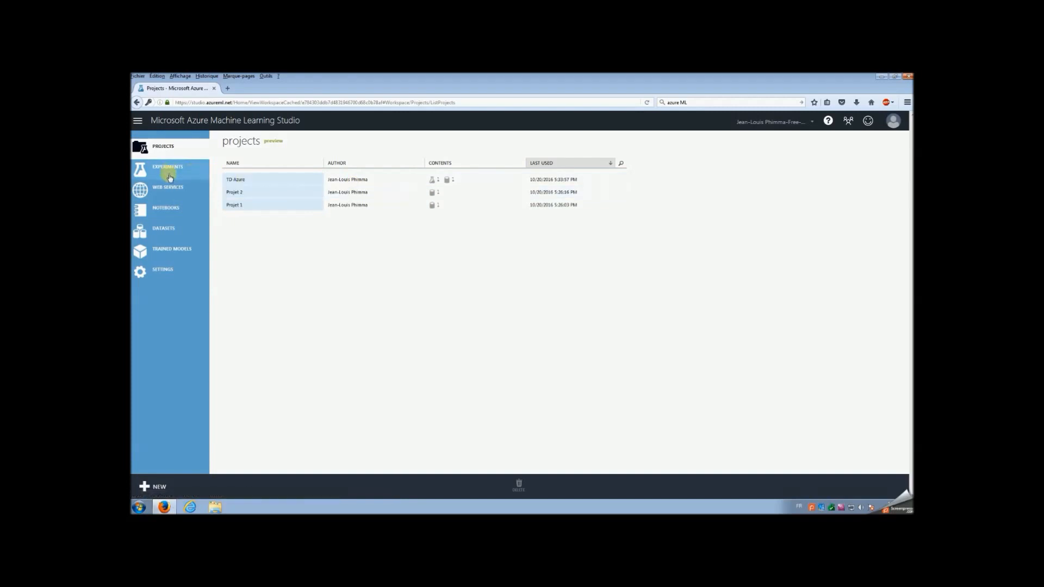
pyautogui.click(296, 194)
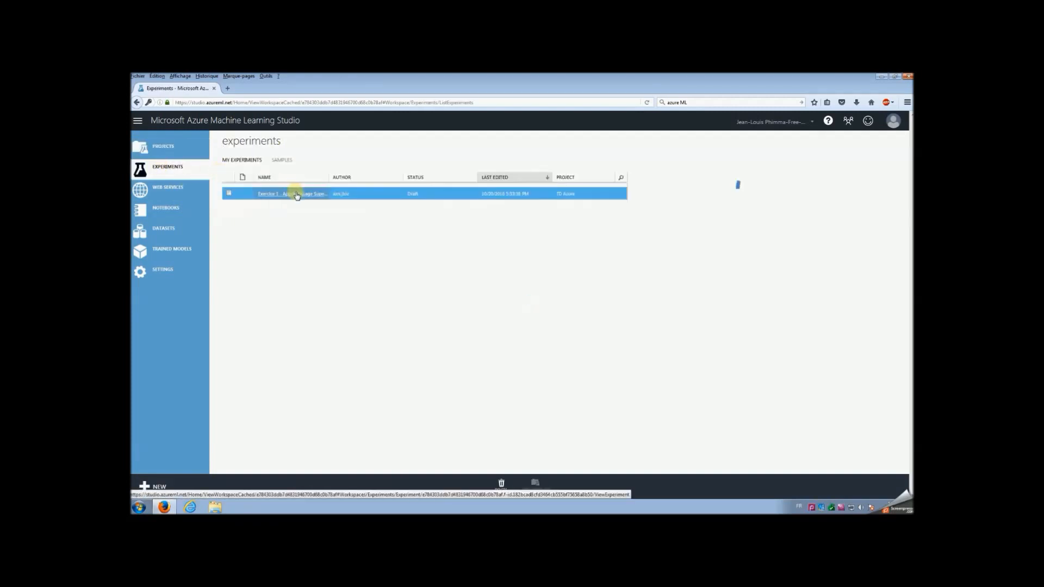
pyautogui.click(294, 194)
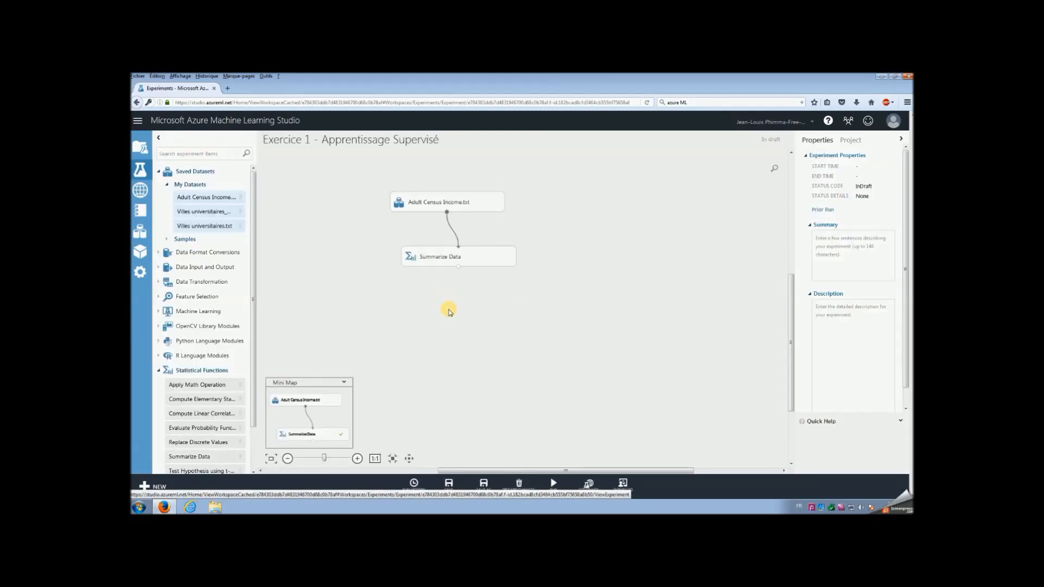
# Step: Find the Select Columns in Dataset module with "select" and place it on the canvas below Summarize Data
pyautogui.click(197, 154)
pyautogui.write('select')
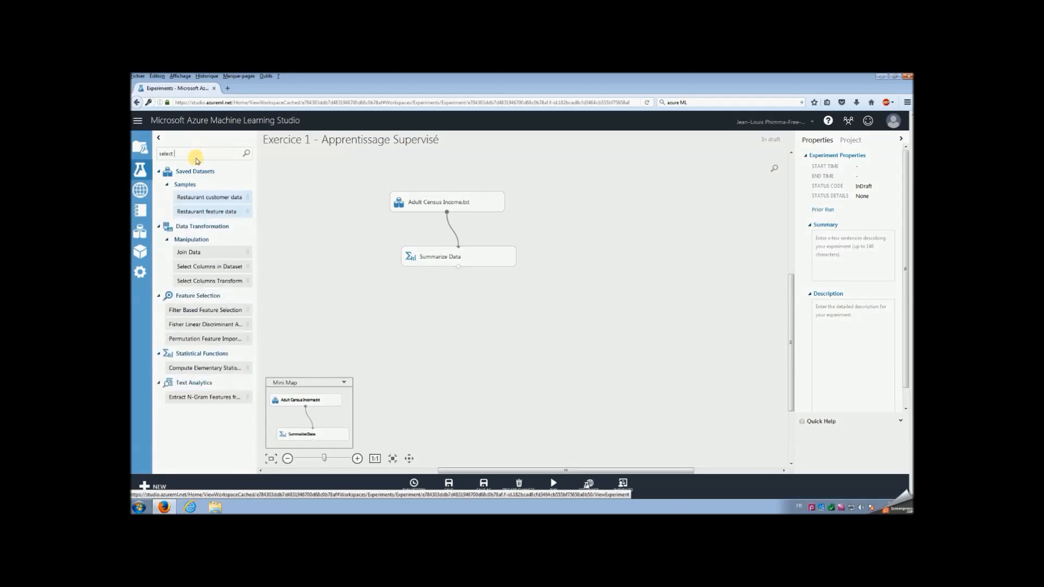
pyautogui.moveTo(207, 253); pyautogui.dragTo(459, 306)
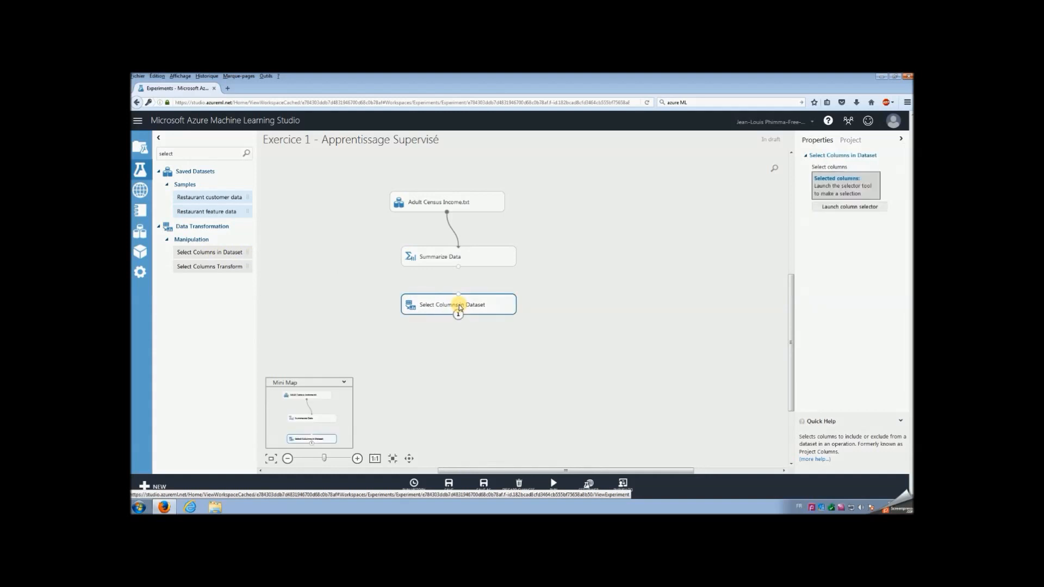
# Step: Connect the dataset's output to Select Columns in Dataset and arrange that module directly below the dataset, with Summarize Data off to its right
pyautogui.moveTo(463, 309); pyautogui.dragTo(336, 258)
pyautogui.moveTo(447, 212); pyautogui.dragTo(330, 248)
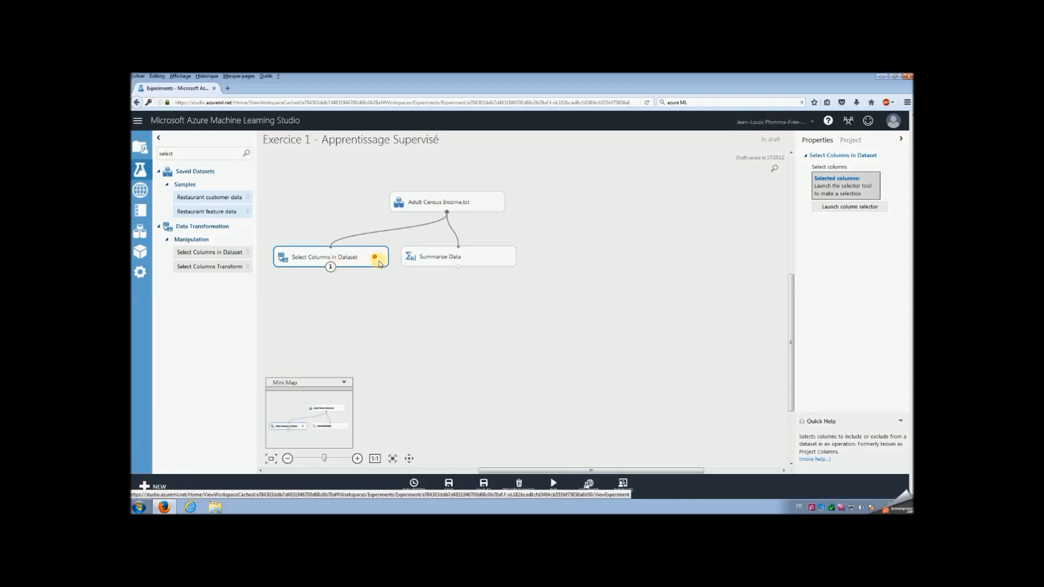
pyautogui.moveTo(435, 261); pyautogui.dragTo(575, 235)
pyautogui.moveTo(348, 258); pyautogui.dragTo(464, 258)
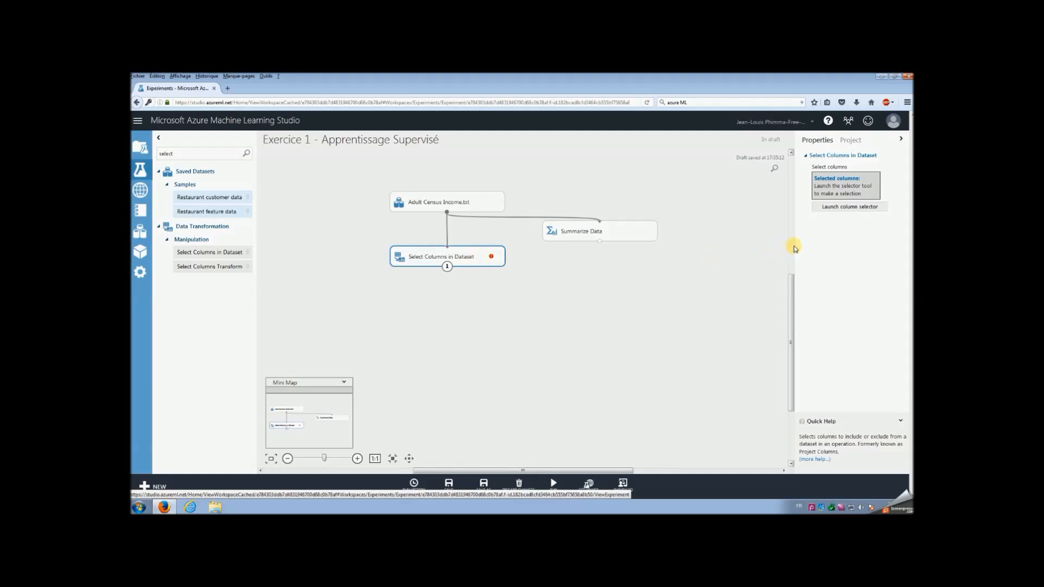
# Step: Include every available column of the dataset, from age to income, in the Select Columns in Dataset selection
pyautogui.click(842, 212)
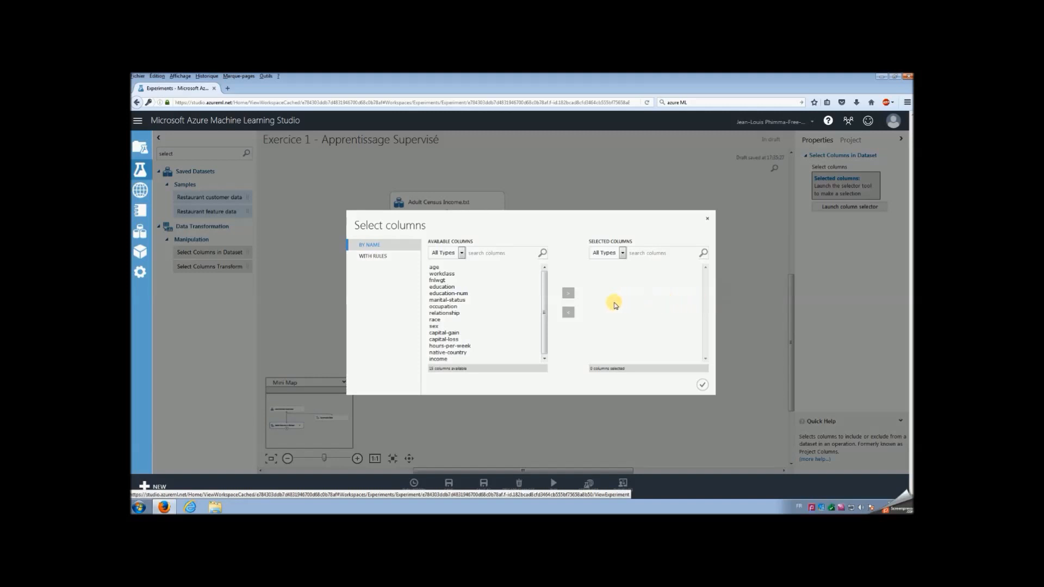
pyautogui.click(481, 268)
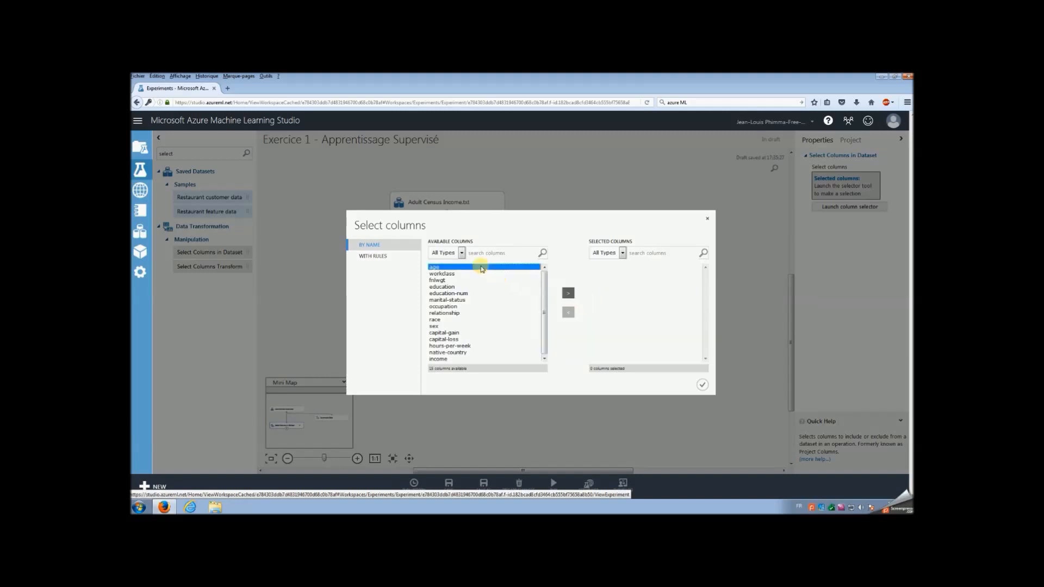
pyautogui.hotkey('shift', 'Down')
pyautogui.hotkey('shift', 'Down')
pyautogui.hotkey('shift', 'Down')
pyautogui.hotkey('shift', 'Down')
pyautogui.hotkey('shift', 'Down')
pyautogui.hotkey('shift', 'Down')
pyautogui.hotkey('shift', 'Down')
pyautogui.hotkey('shift', 'Down')
pyautogui.hotkey('shift', 'Down')
pyautogui.hotkey('shift', 'Down')
pyautogui.hotkey('shift', 'Down')
pyautogui.hotkey('shift', 'Down')
pyautogui.hotkey('shift', 'Down')
pyautogui.hotkey('shift', 'Down')
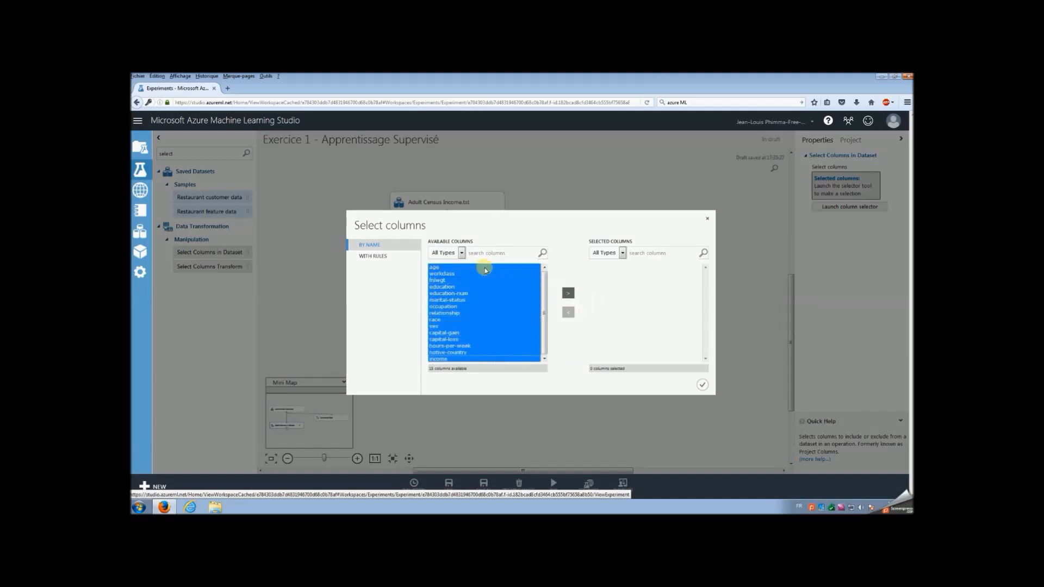
pyautogui.click(569, 293)
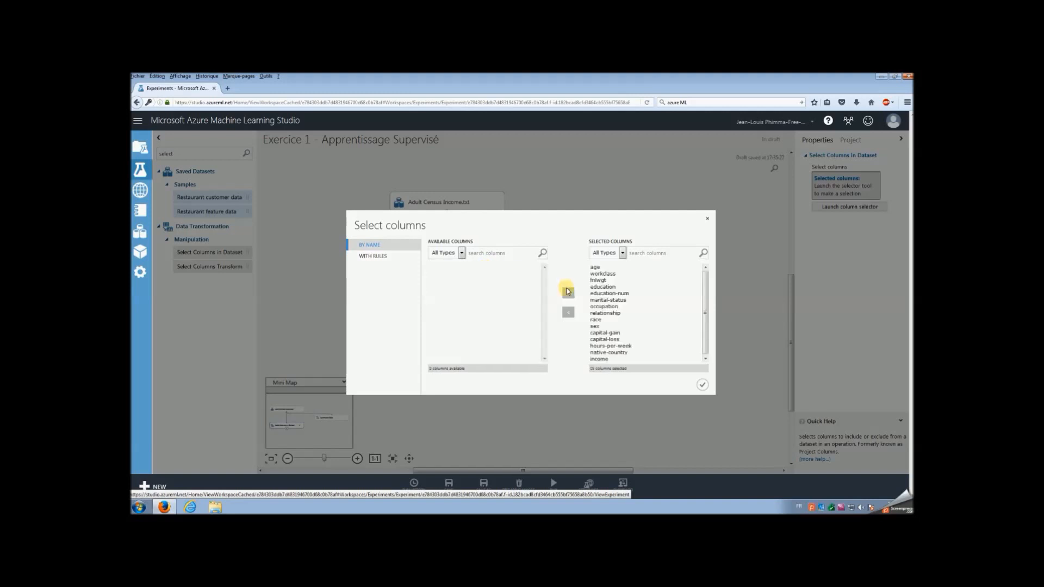
# Step: Exclude fnlwgt, education-num, capital-gain and capital-loss from the selected columns and confirm the selection
pyautogui.click(597, 281)
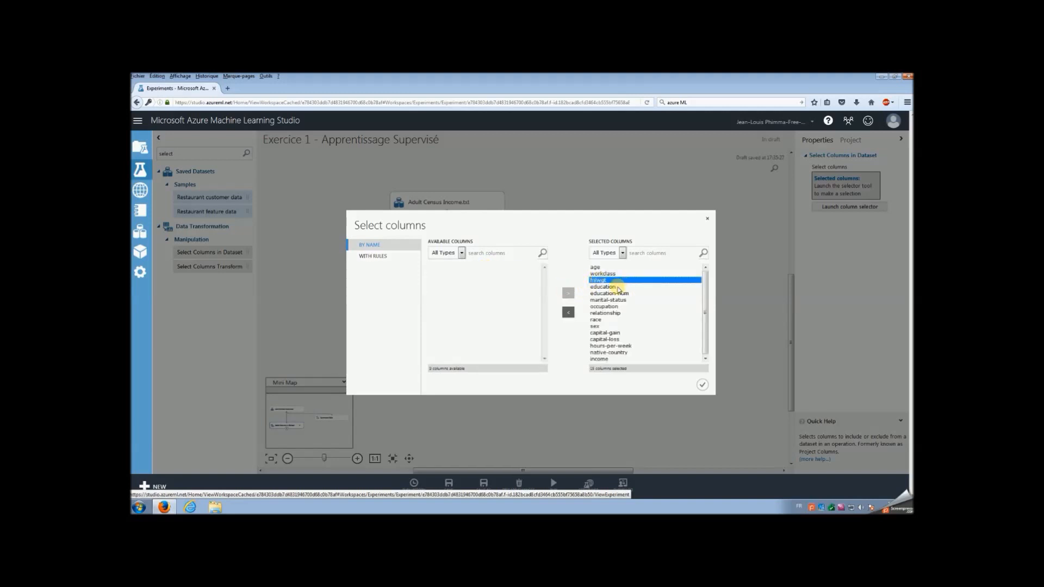
pyautogui.keyDown('shift'); pyautogui.click(604, 287); pyautogui.keyUp('shift')
pyautogui.keyDown('ctrl'); pyautogui.click(619, 287); pyautogui.keyUp('ctrl')
pyautogui.keyDown('ctrl'); pyautogui.click(621, 294); pyautogui.keyUp('ctrl')
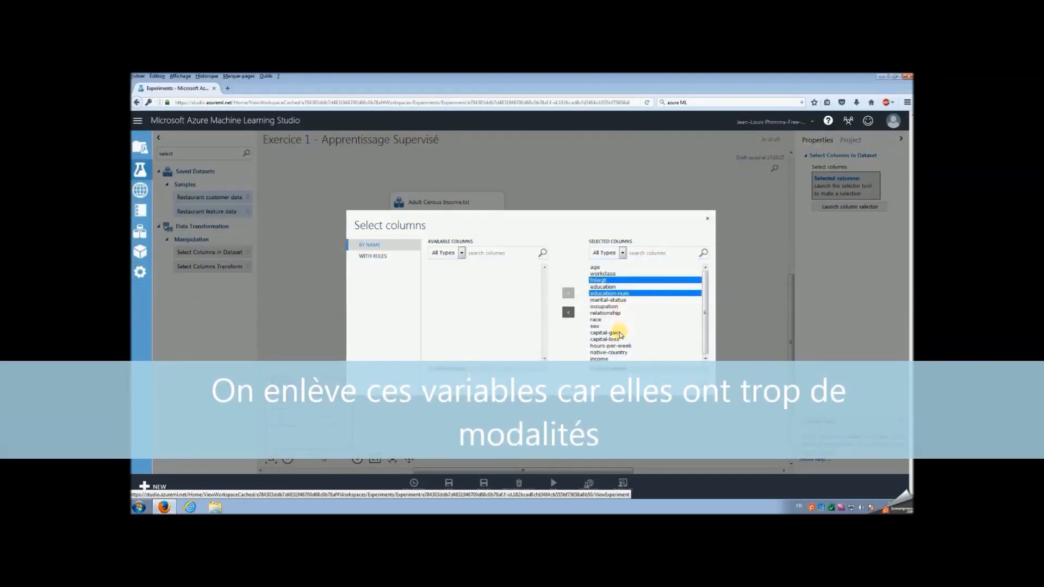
pyautogui.keyDown('ctrl'); pyautogui.click(619, 333); pyautogui.keyUp('ctrl')
pyautogui.keyDown('ctrl'); pyautogui.click(619, 339); pyautogui.keyUp('ctrl')
pyautogui.click(572, 315)
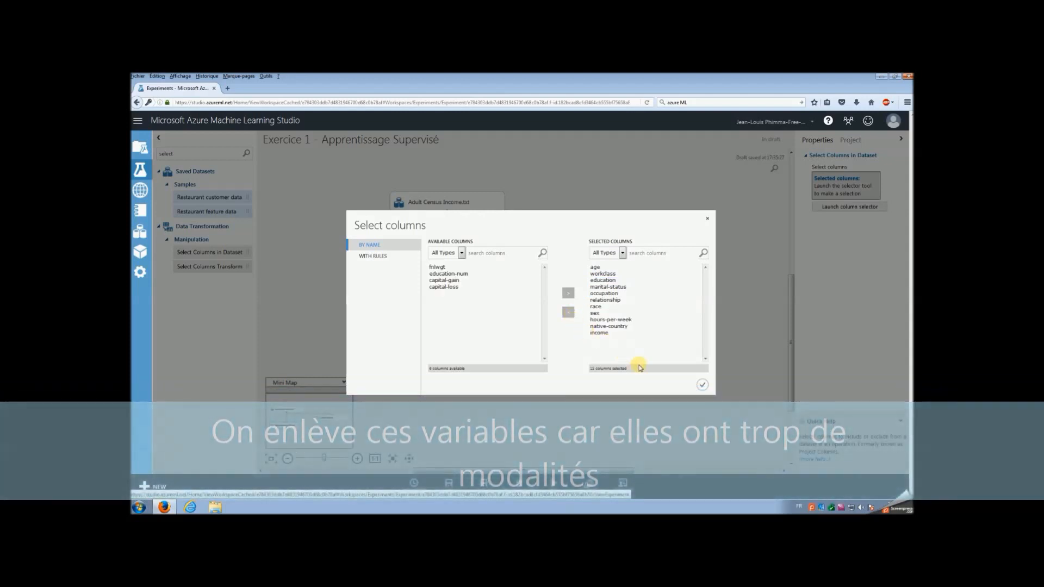
pyautogui.click(702, 385)
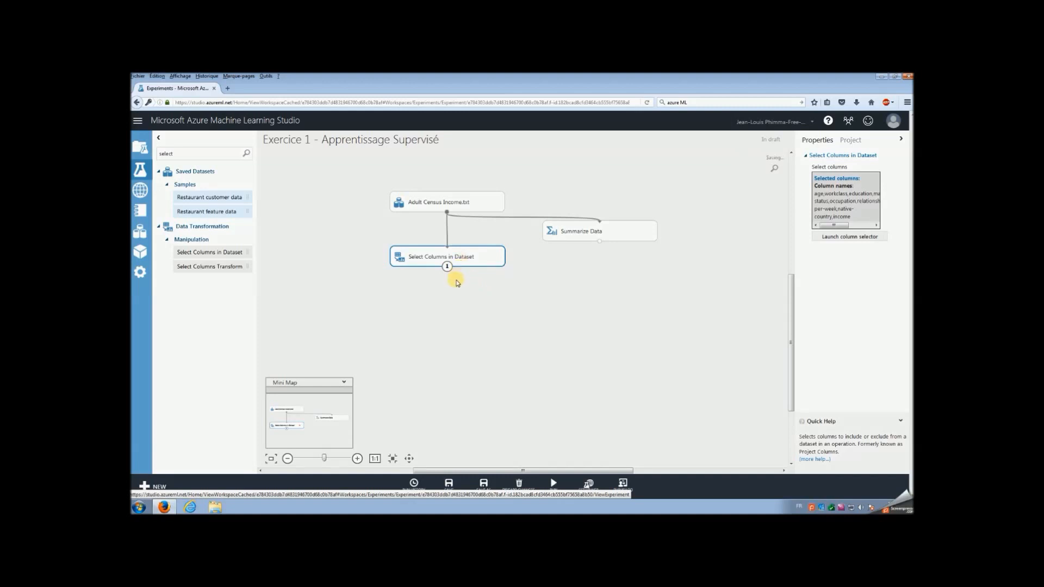
# Step: Place a Split Data module directly below Select Columns in Dataset, fed by its output, with a 0.7 fraction of rows in the first output
pyautogui.doubleClick(172, 153)
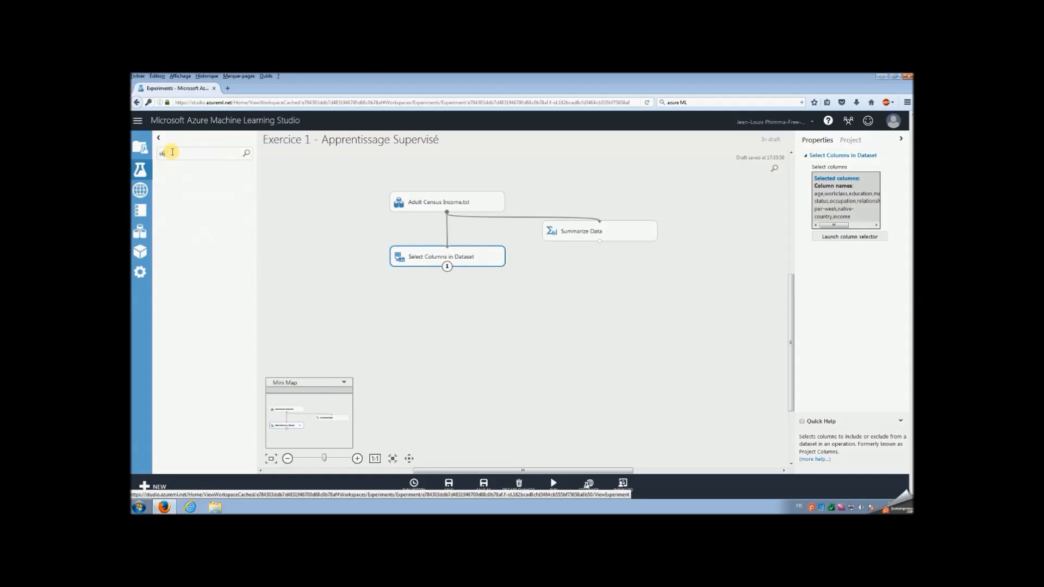
pyautogui.write('spli')
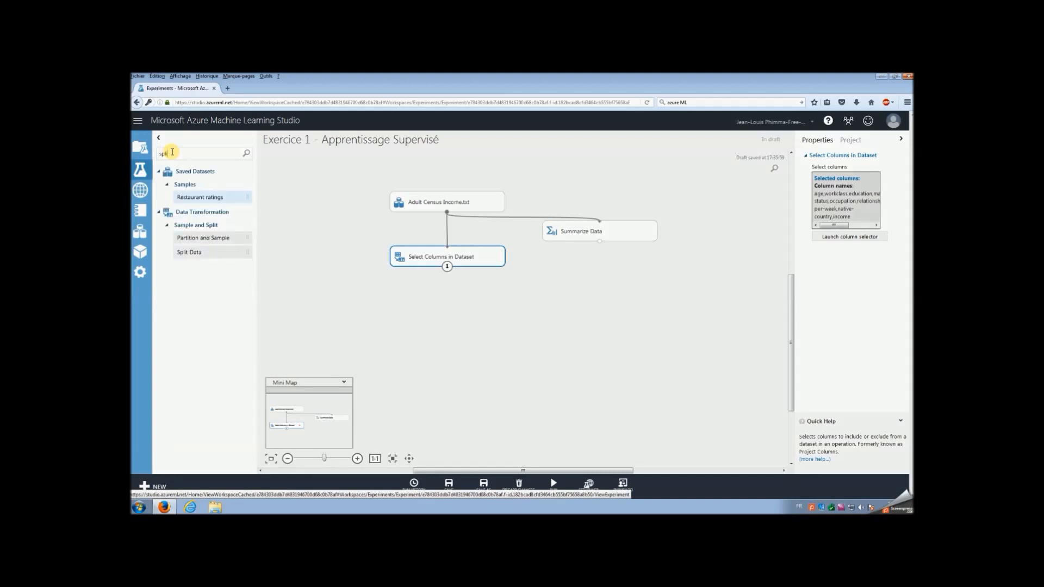
pyautogui.moveTo(214, 252); pyautogui.dragTo(441, 312)
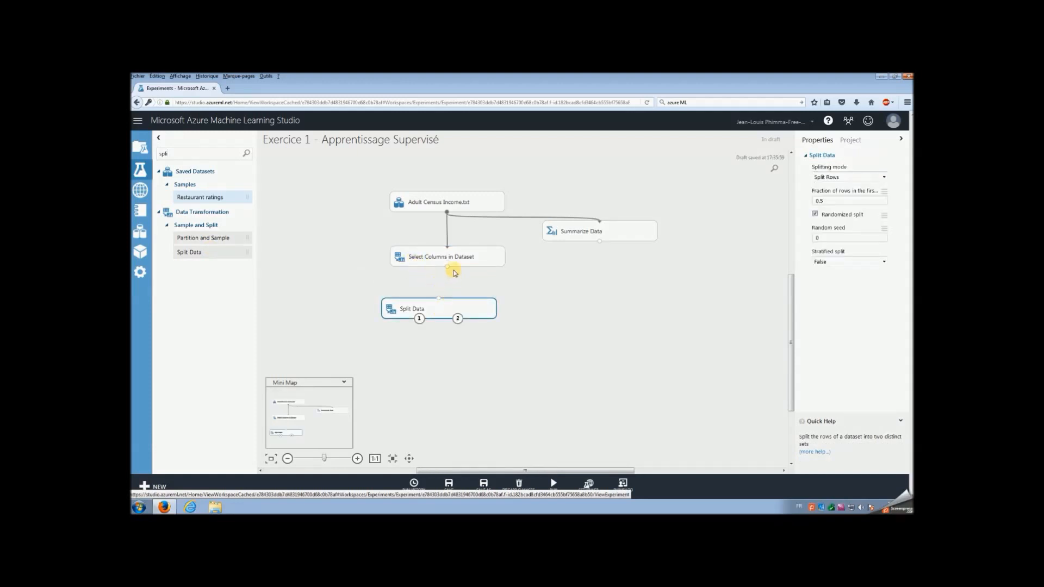
pyautogui.moveTo(448, 267); pyautogui.dragTo(438, 299)
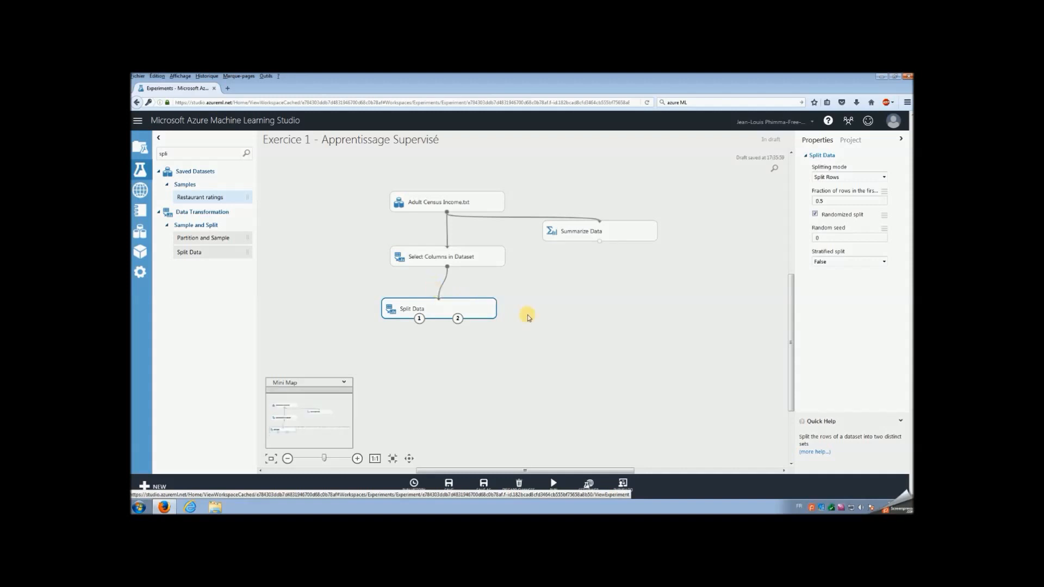
pyautogui.click(859, 199)
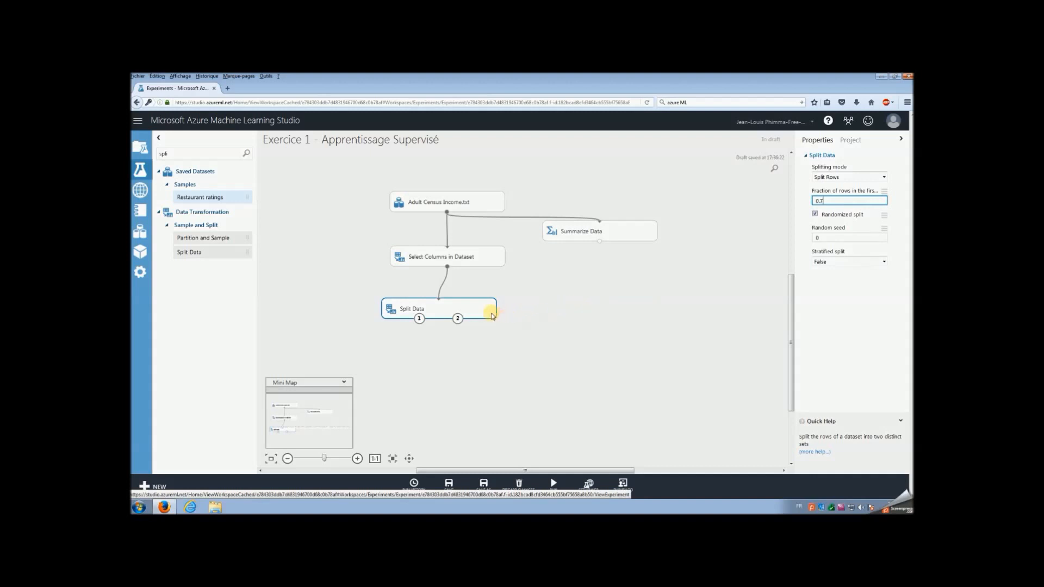
pyautogui.moveTo(457, 308); pyautogui.dragTo(464, 302)
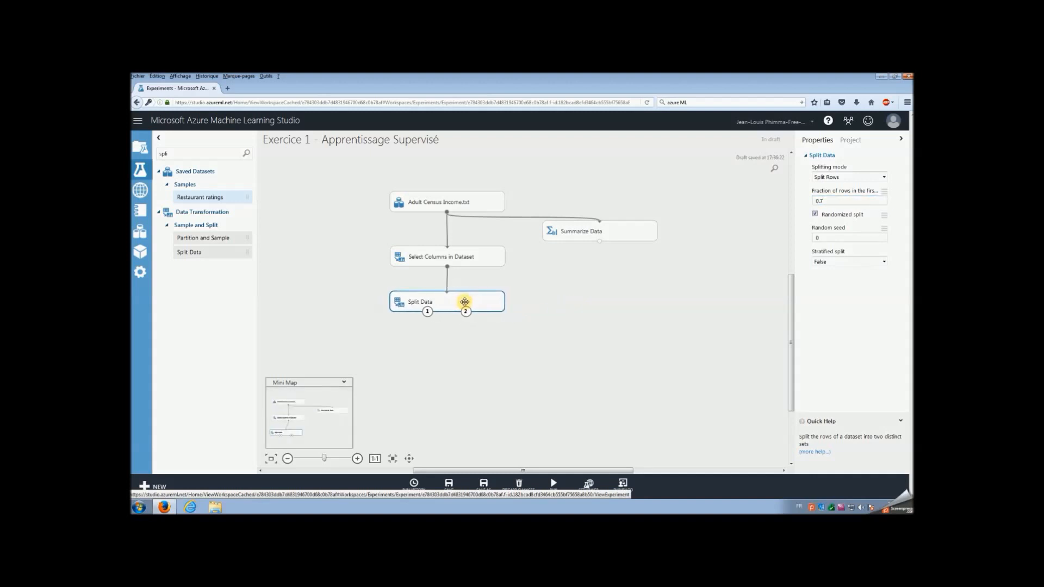
# Step: Find the Two-Class Logistic Regression module with "two class" and place it on the canvas to the left of Split Data
pyautogui.moveTo(183, 154); pyautogui.dragTo(140, 152)
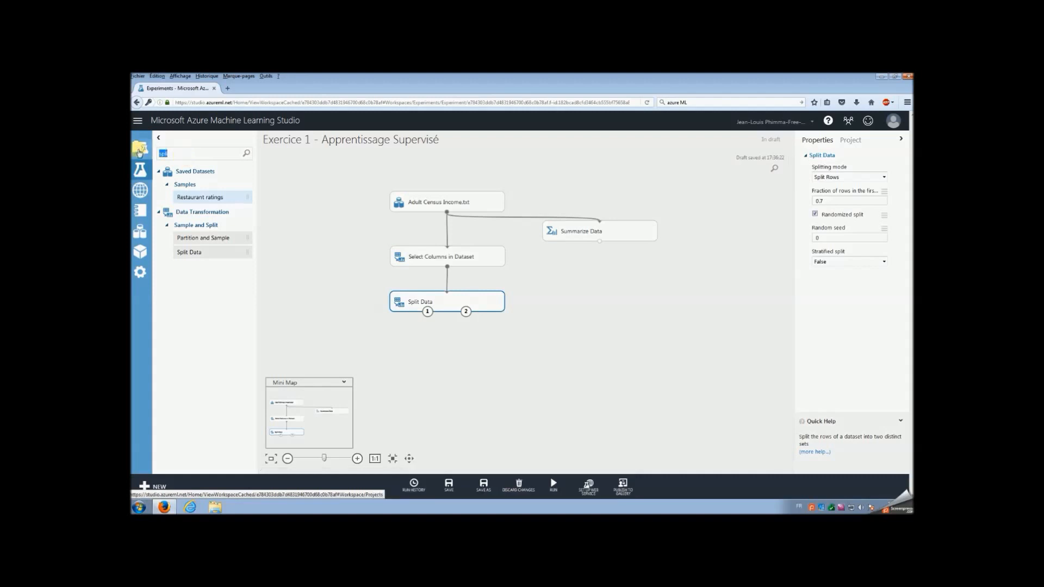
pyautogui.write('two class')
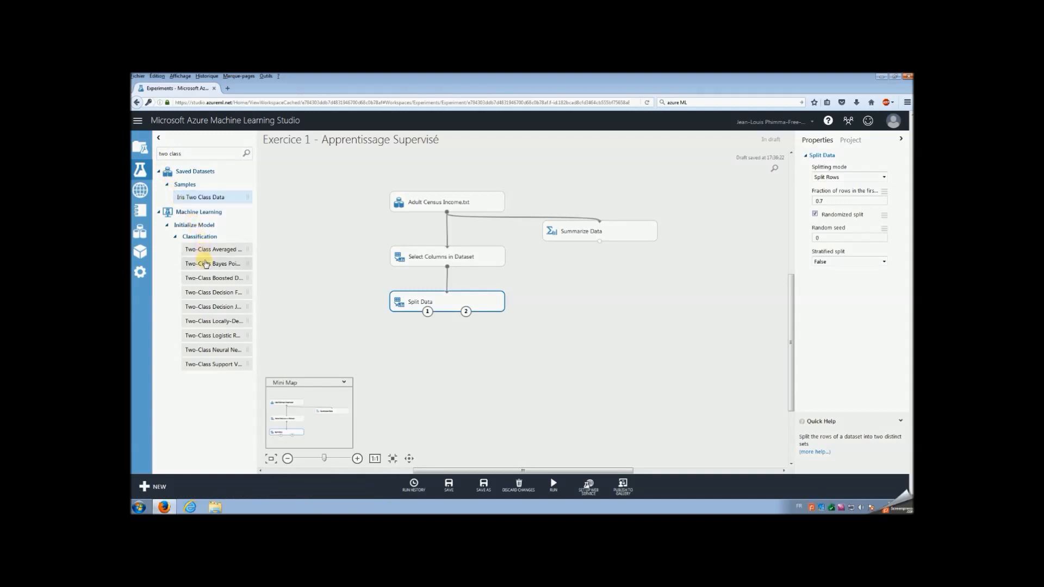
pyautogui.moveTo(221, 335); pyautogui.dragTo(319, 259)
pyautogui.click(341, 259)
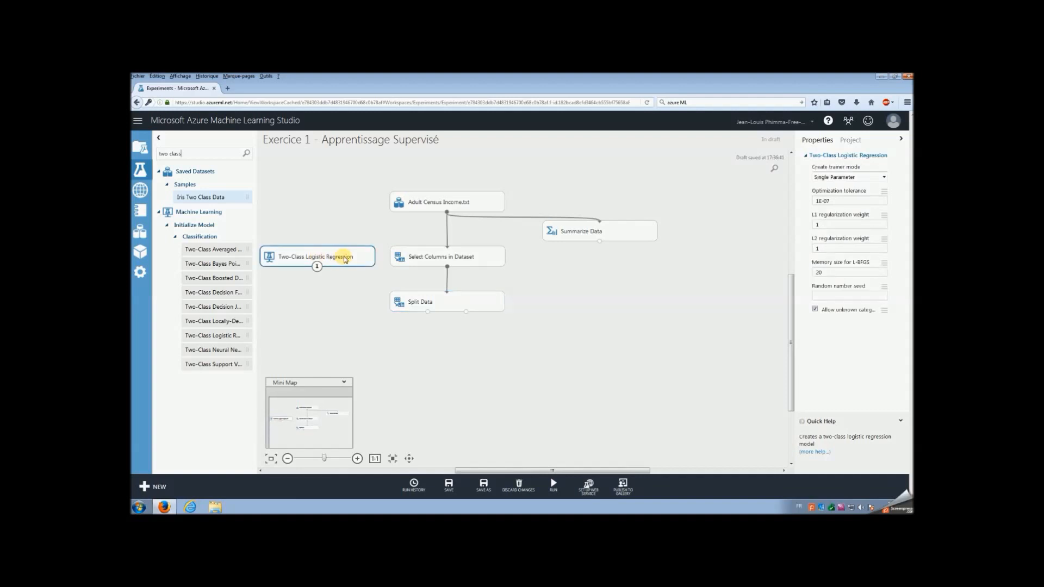
pyautogui.moveTo(345, 260); pyautogui.dragTo(348, 299)
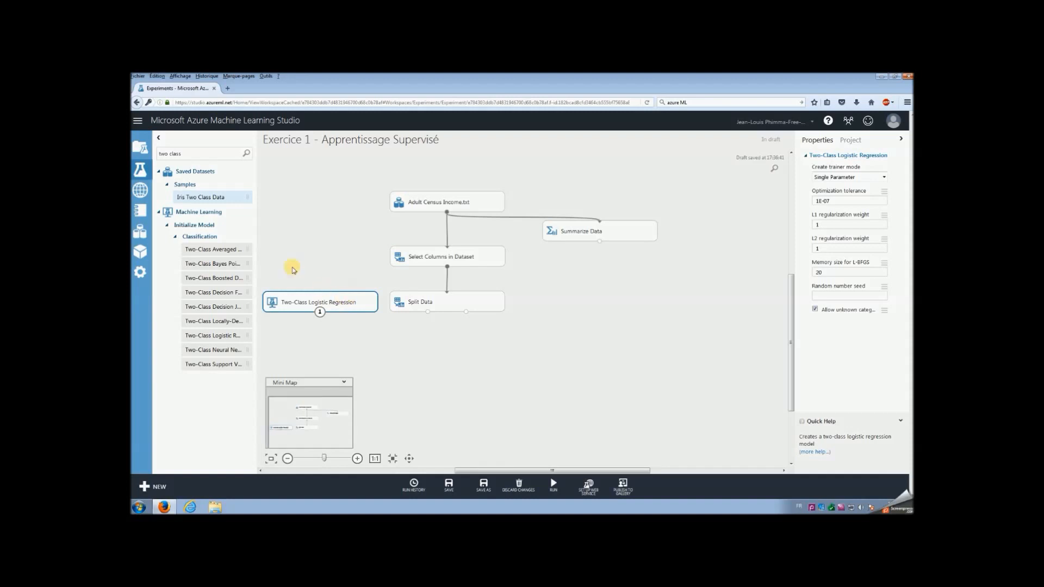
# Step: Find the Train Model module with "train model" and place it below Two-Class Logistic Regression and Split Data
pyautogui.moveTo(201, 153); pyautogui.dragTo(133, 154)
pyautogui.write('tra')
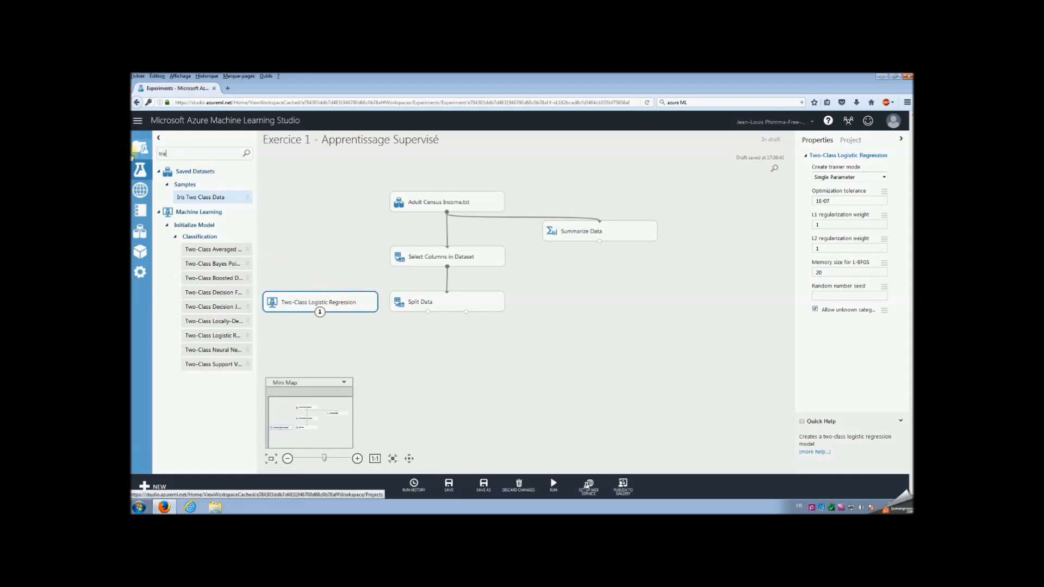
pyautogui.write('in model')
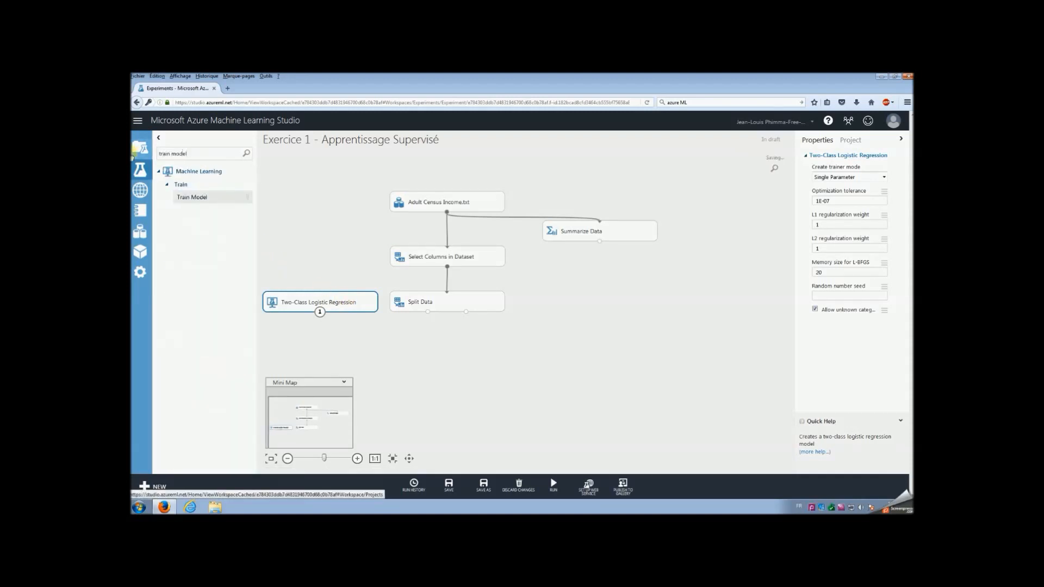
pyautogui.moveTo(223, 198); pyautogui.dragTo(388, 366)
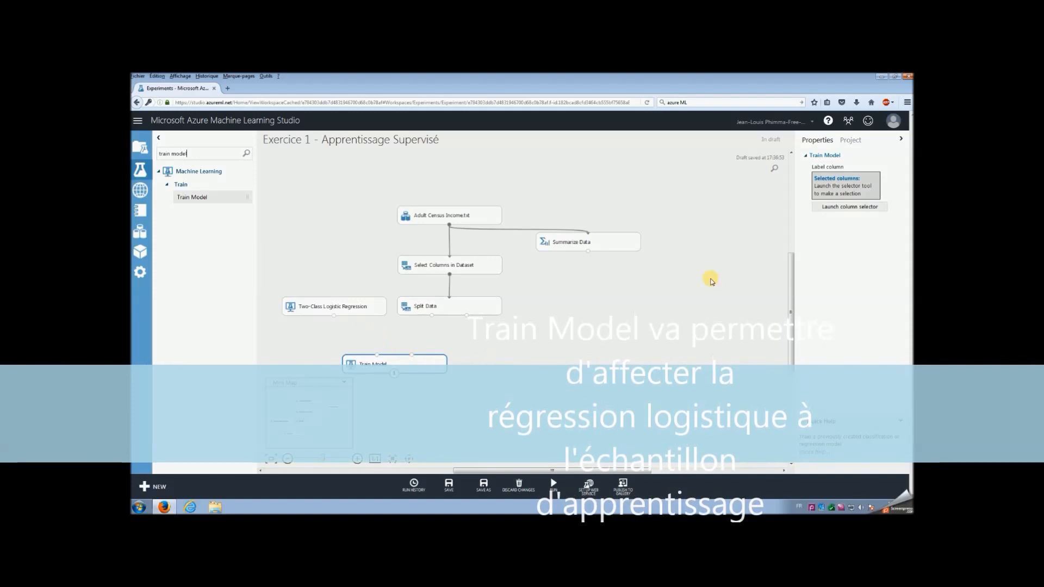
pyautogui.click(862, 207)
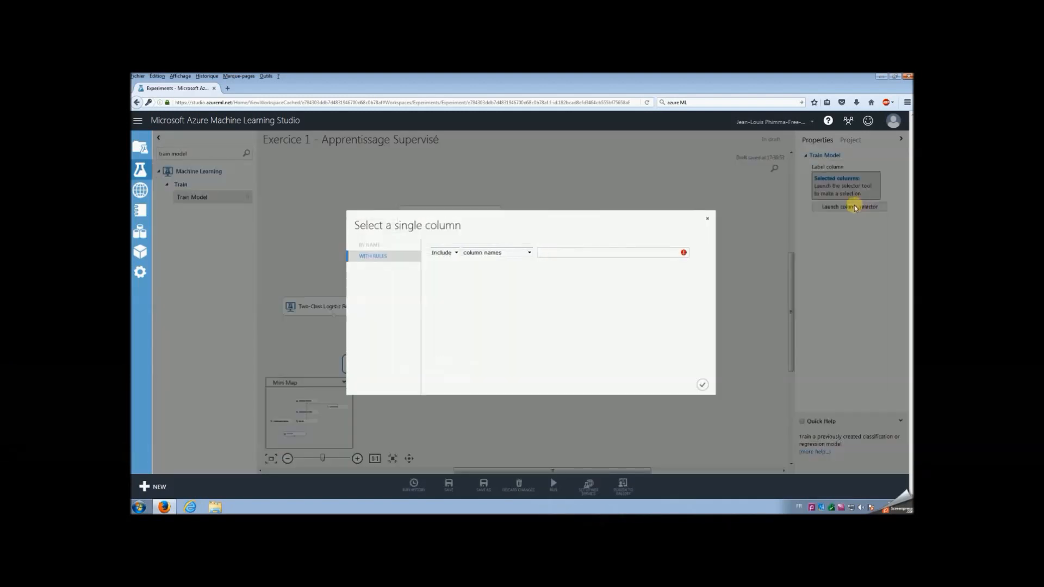
pyautogui.click(547, 253)
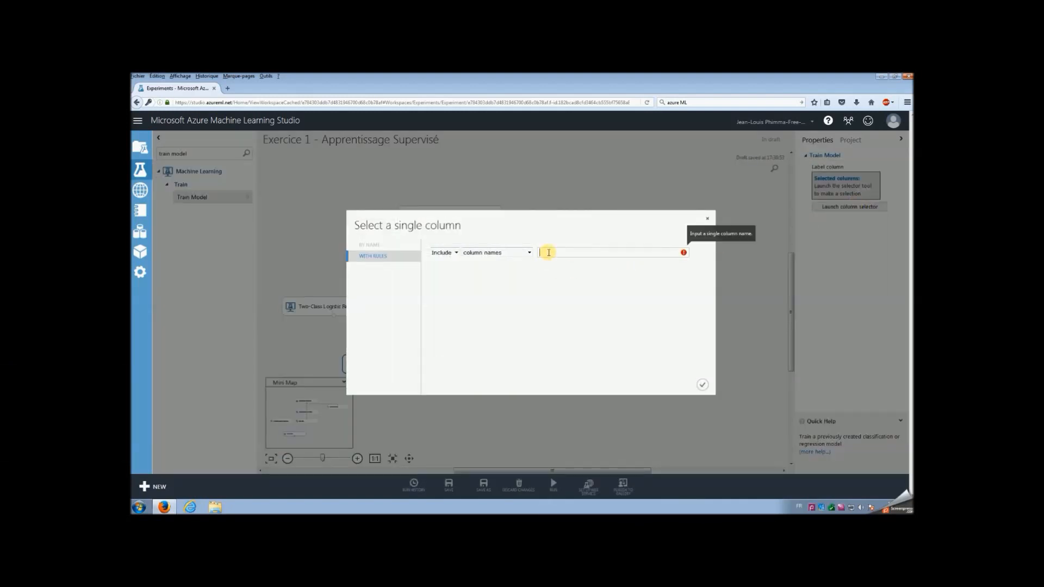
pyautogui.write('income')
pyautogui.click(524, 254)
pyautogui.click(703, 220)
pyautogui.click(707, 219)
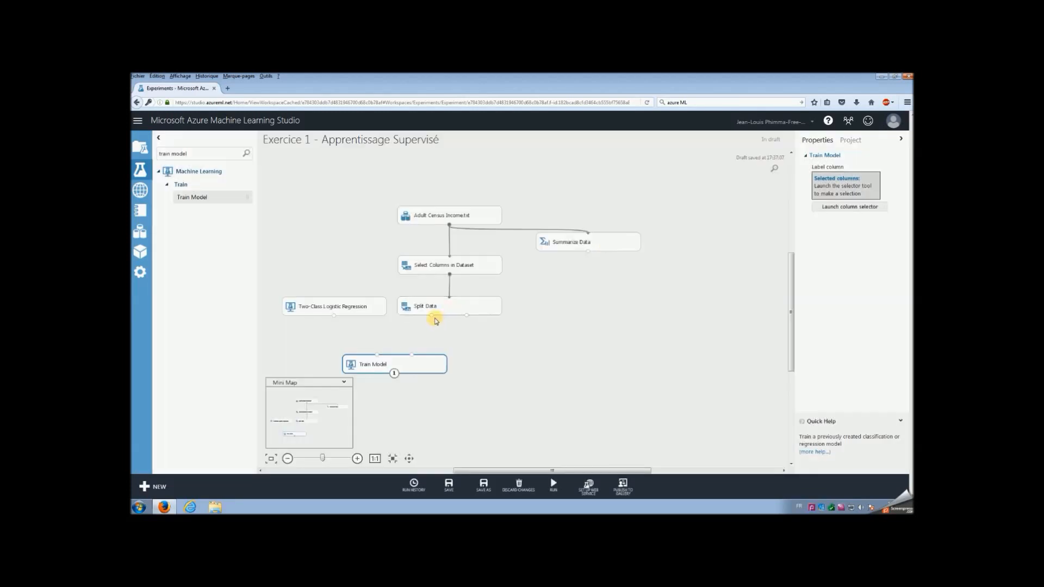
# Step: Connect Split Data's first output to Train Model's dataset input and Two-Class Logistic Regression to its model input
pyautogui.moveTo(433, 317); pyautogui.dragTo(411, 354)
pyautogui.moveTo(334, 316); pyautogui.dragTo(377, 357)
# Step: Set income as the label column of Train Model and confirm the selection
pyautogui.moveTo(551, 495)
pyautogui.click(874, 209)
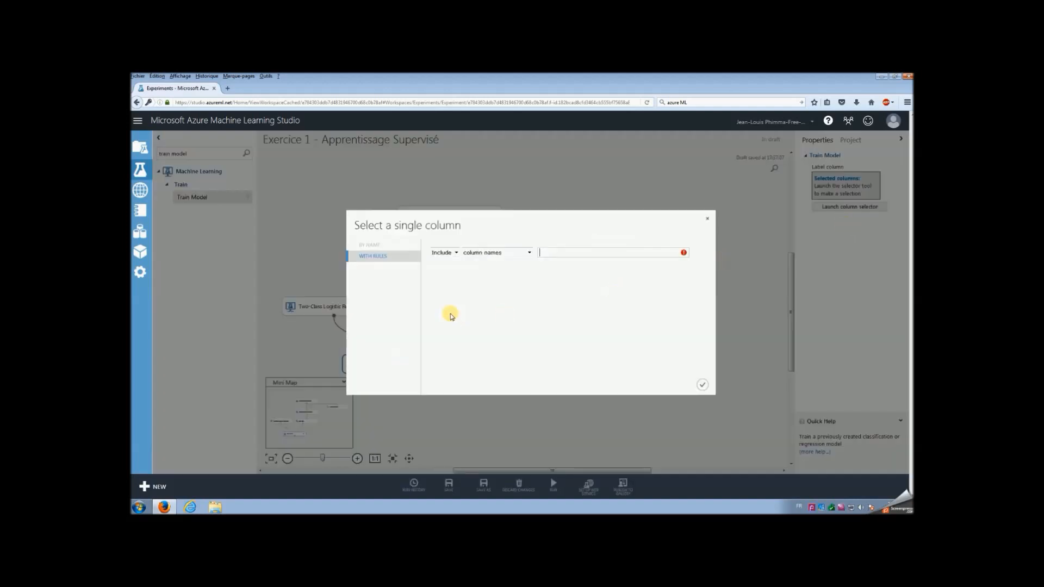
pyautogui.write('incom')
pyautogui.click(544, 264)
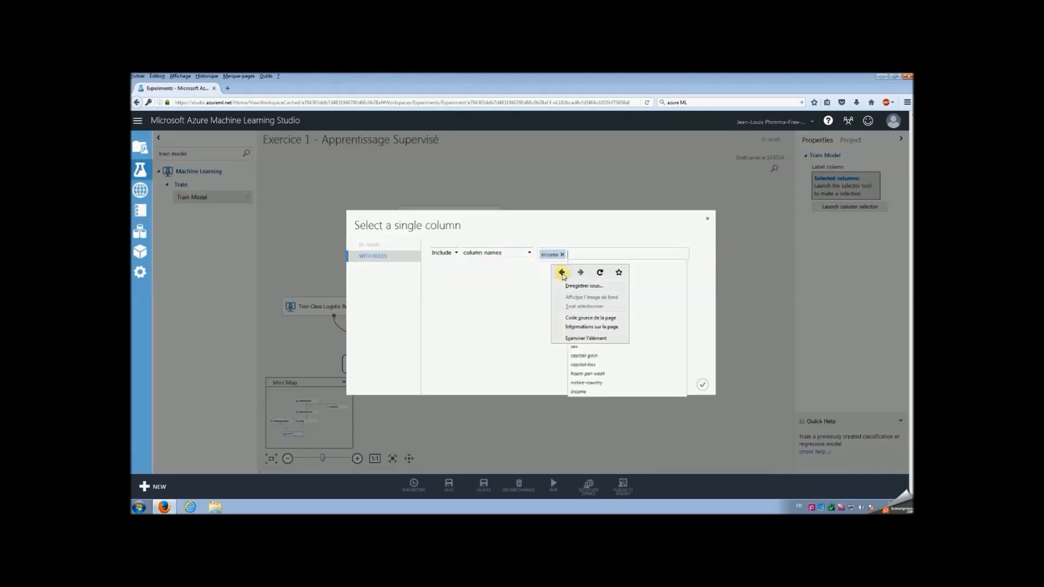
pyautogui.click(530, 328)
pyautogui.click(702, 385)
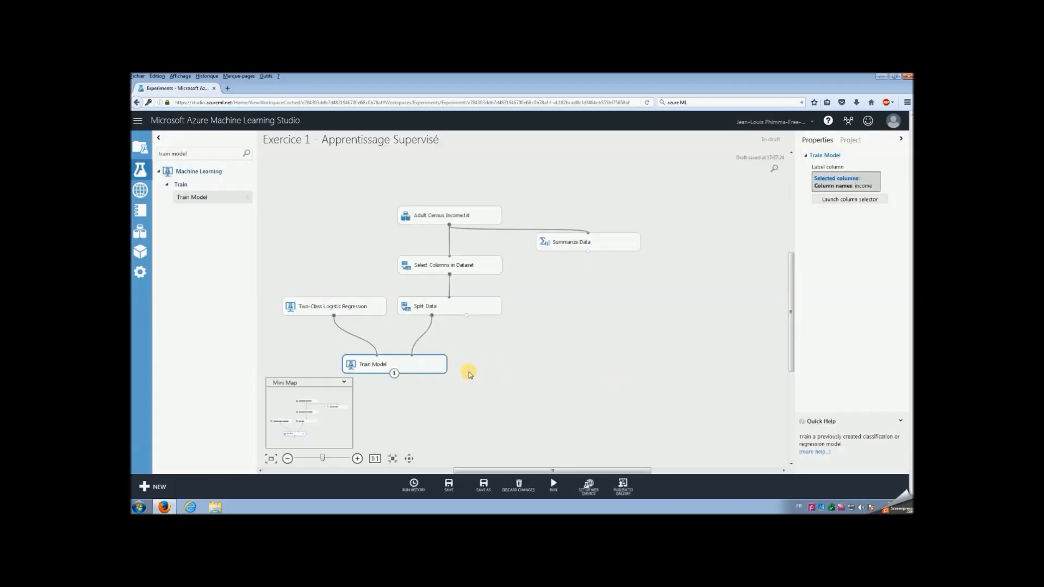
# Step: Find the Score Model module with "score", place it below Train Model and connect Train Model's output to its first input
pyautogui.moveTo(197, 155); pyautogui.dragTo(133, 158)
pyautogui.write('score')
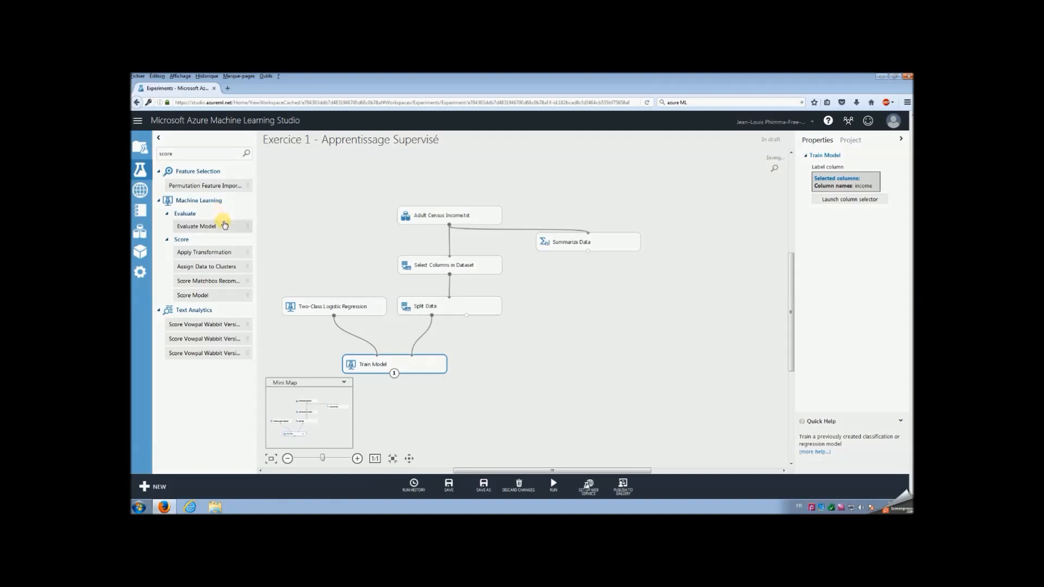
pyautogui.moveTo(222, 295); pyautogui.dragTo(470, 421)
pyautogui.moveTo(394, 373); pyautogui.dragTo(473, 407)
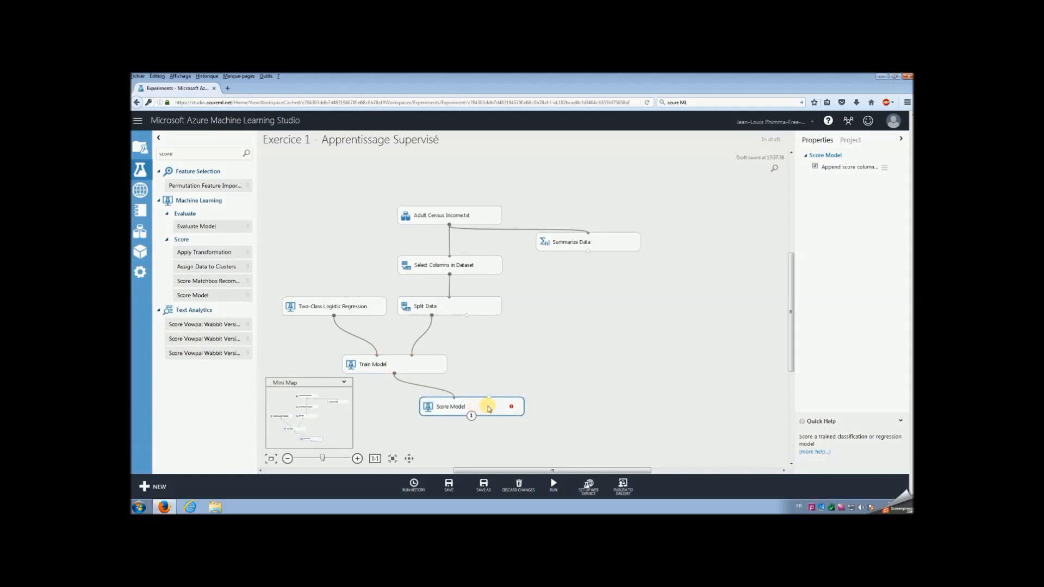
# Step: Place an Evaluate Model module below Score Model and connect Score Model's output to its first input
pyautogui.moveTo(200, 227); pyautogui.dragTo(547, 458)
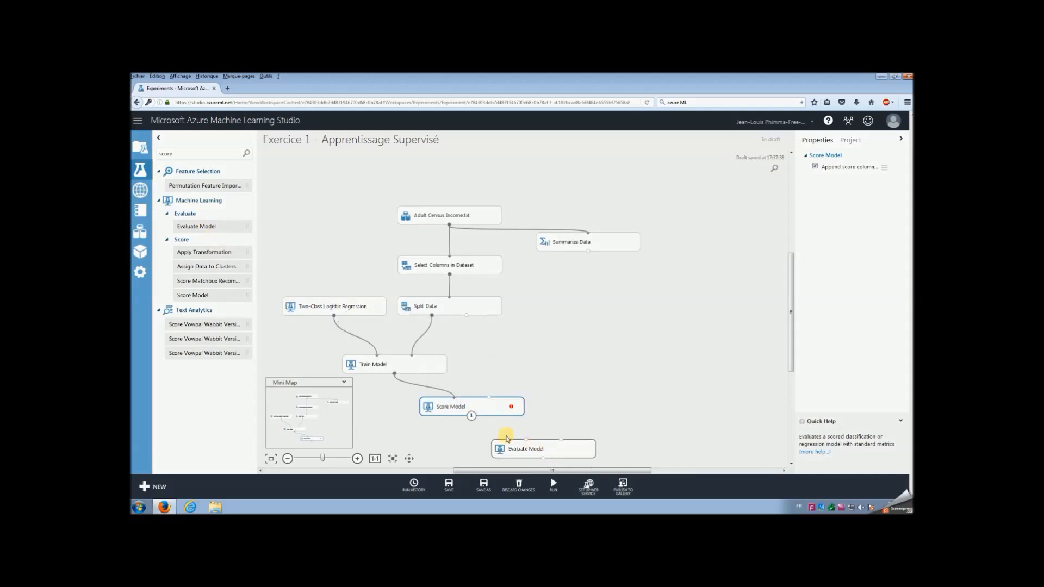
pyautogui.moveTo(472, 416); pyautogui.dragTo(526, 439)
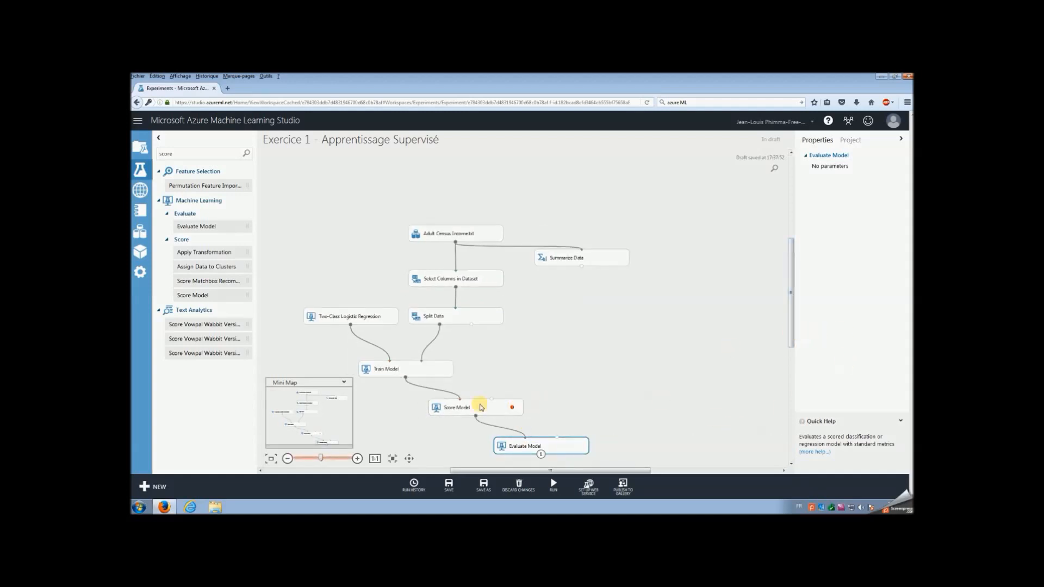
# Step: Connect Split Data's second output to Score Model's dataset input and run the experiment
pyautogui.moveTo(281, 416); pyautogui.dragTo(302, 423)
pyautogui.click(492, 377)
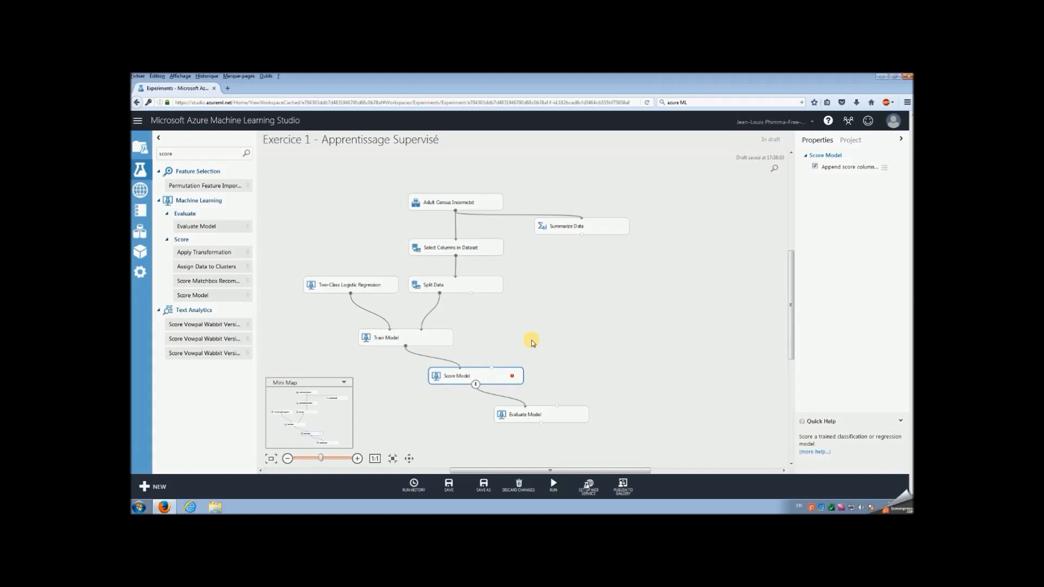
pyautogui.moveTo(471, 293); pyautogui.dragTo(492, 368)
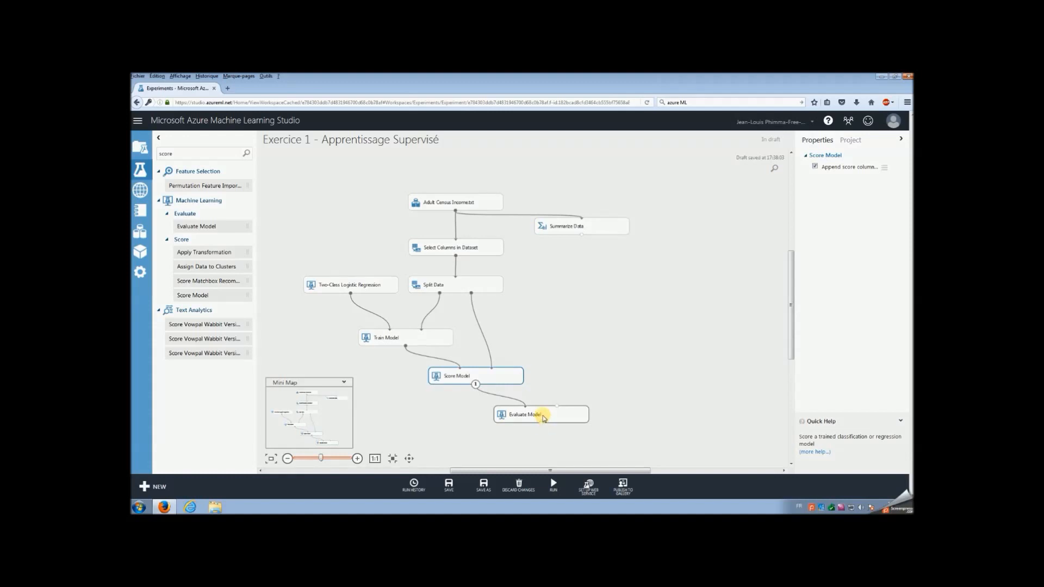
pyautogui.click(555, 486)
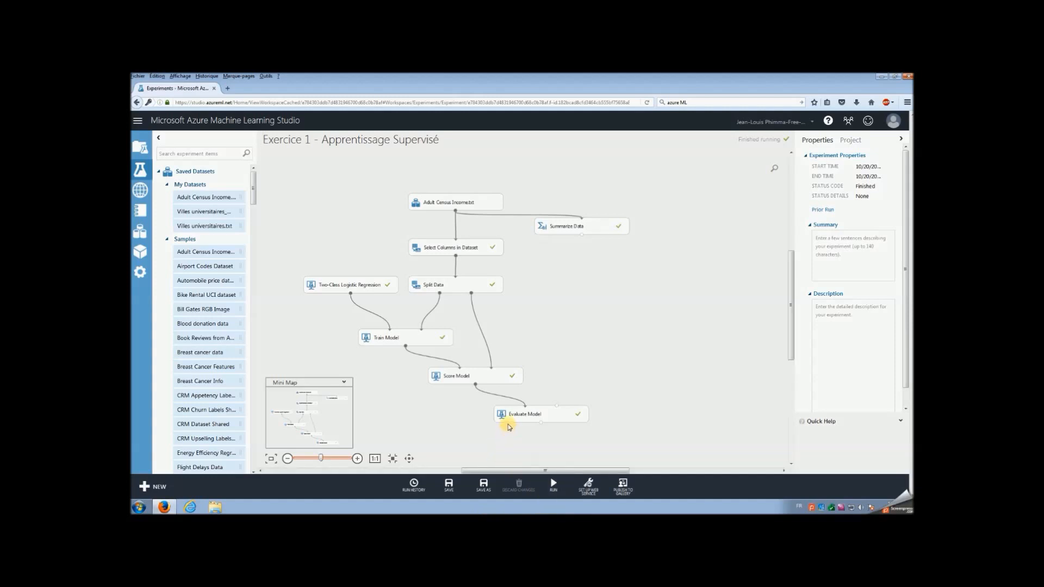
# Step: Visualize the trained model output of Train Model, look through its settings and feature weights, and close the view
pyautogui.rightClick(433, 343)
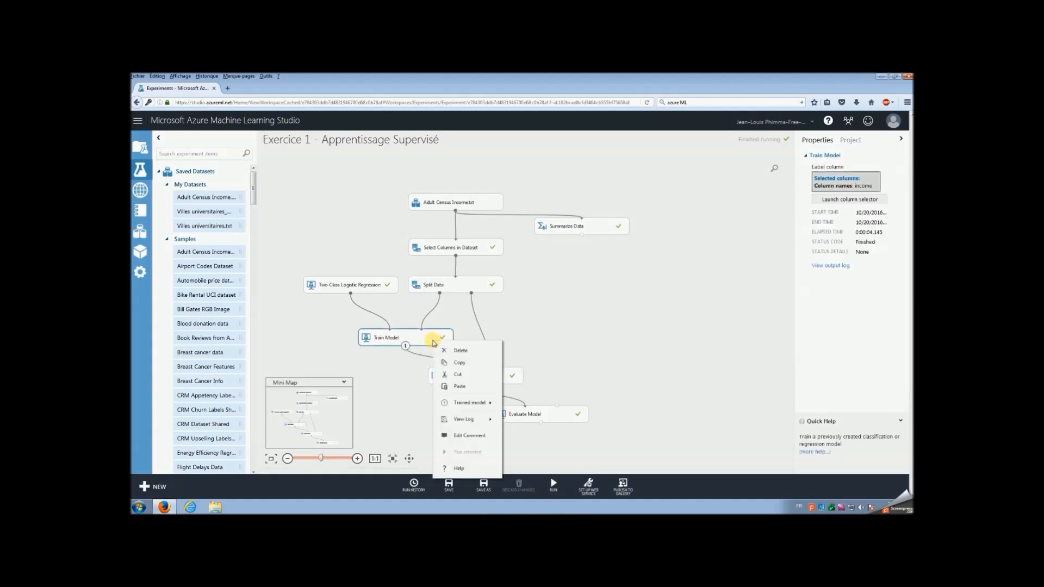
pyautogui.moveTo(477, 407)
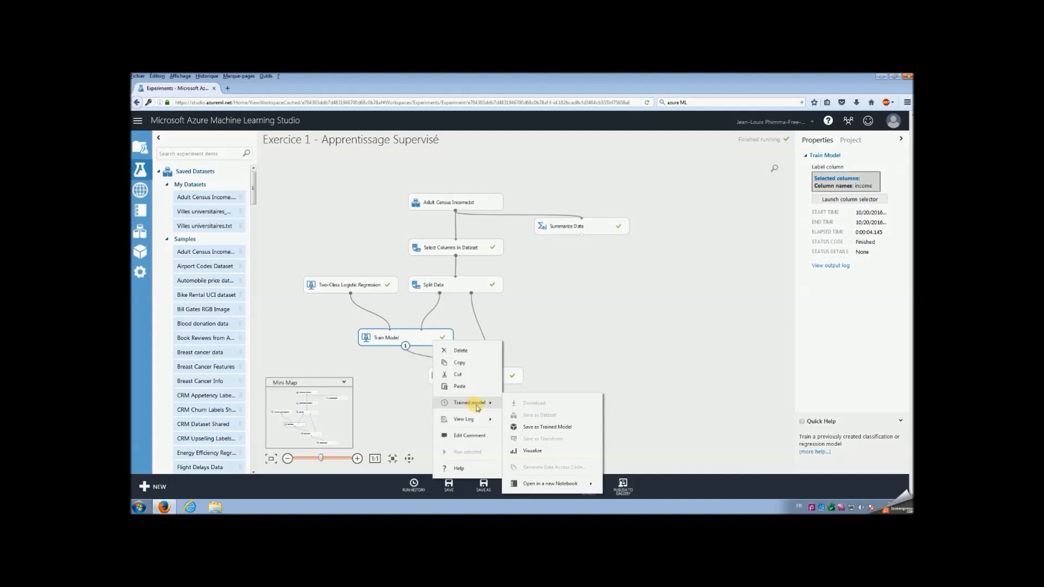
pyautogui.click(533, 451)
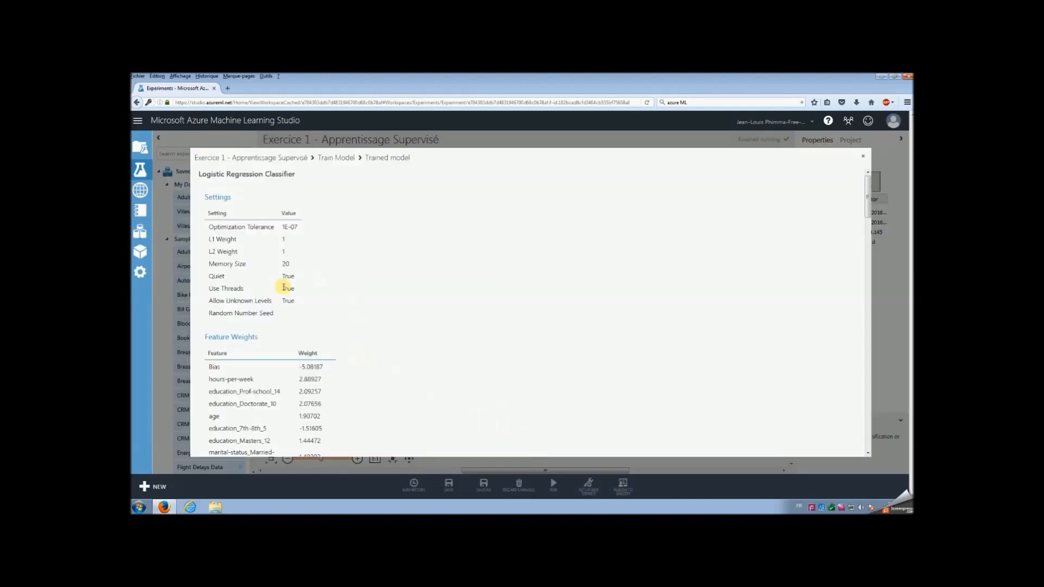
pyautogui.scroll(-1, 283, 288)
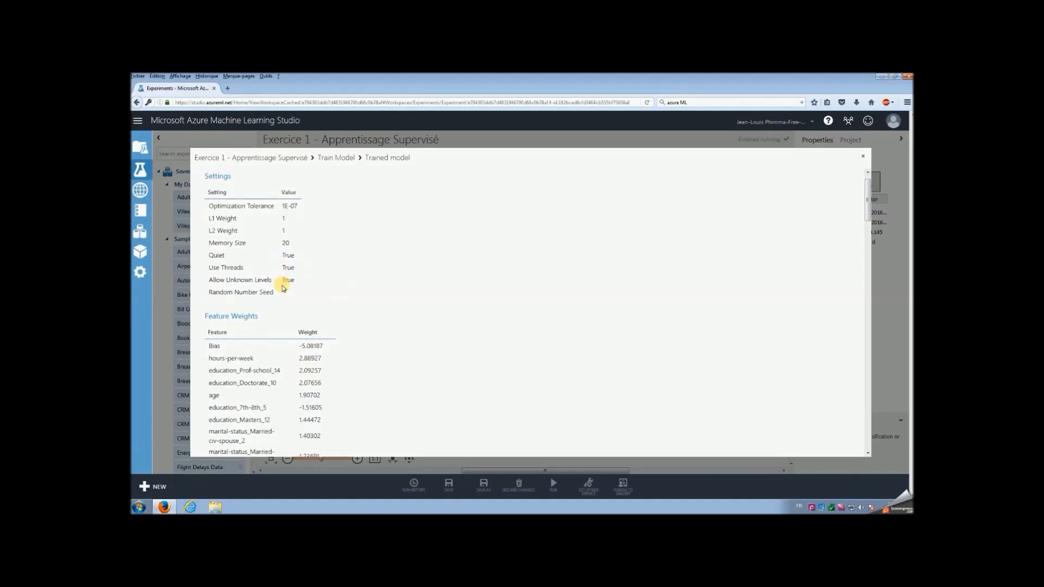
pyautogui.click(862, 156)
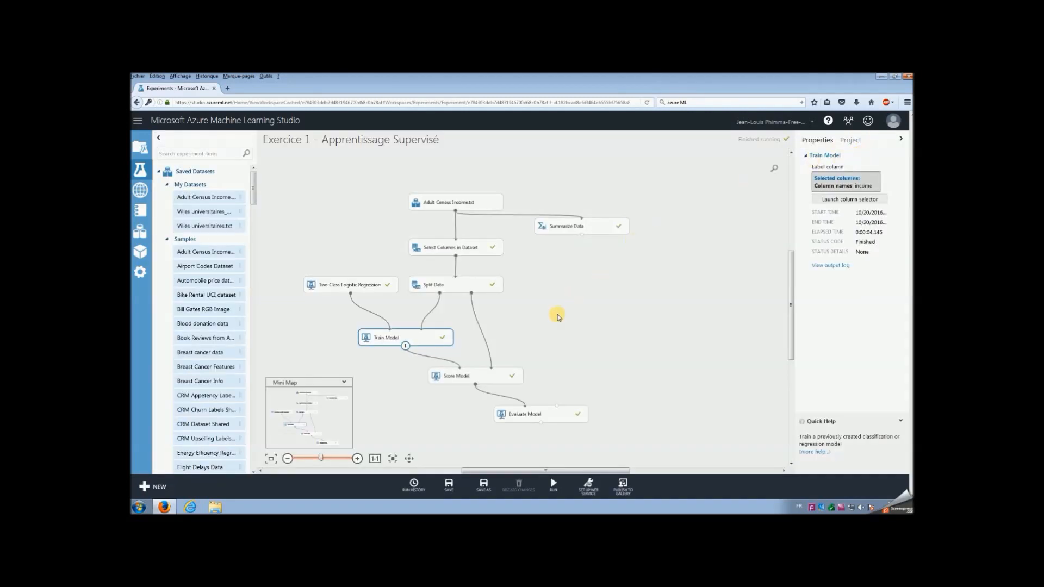
# Step: Visualize Score Model's scored dataset, inspect the histograms of the income and Scored Labels columns, and close the view
pyautogui.rightClick(501, 375)
pyautogui.moveTo(550, 423)
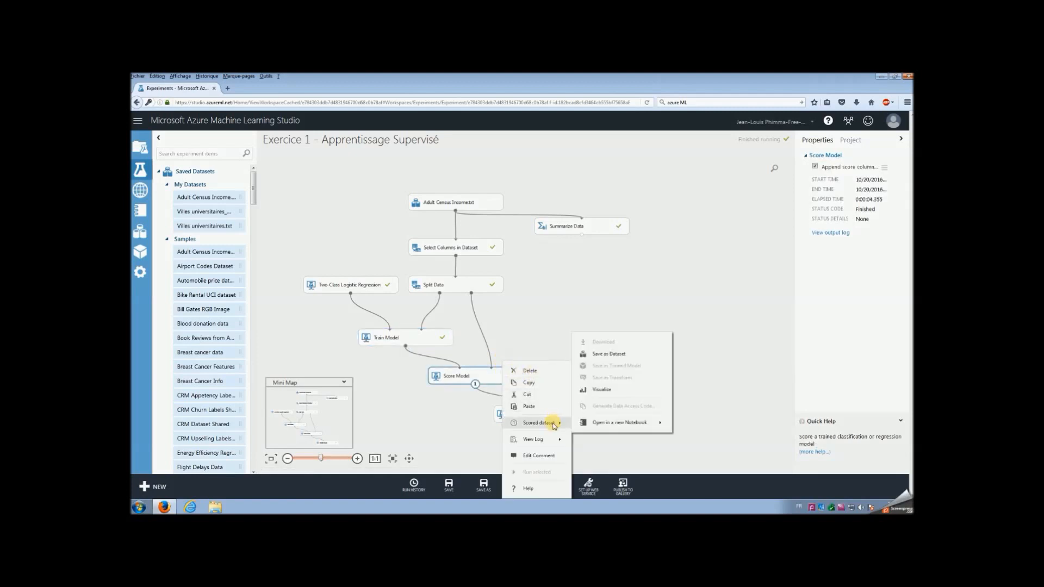
pyautogui.click(607, 390)
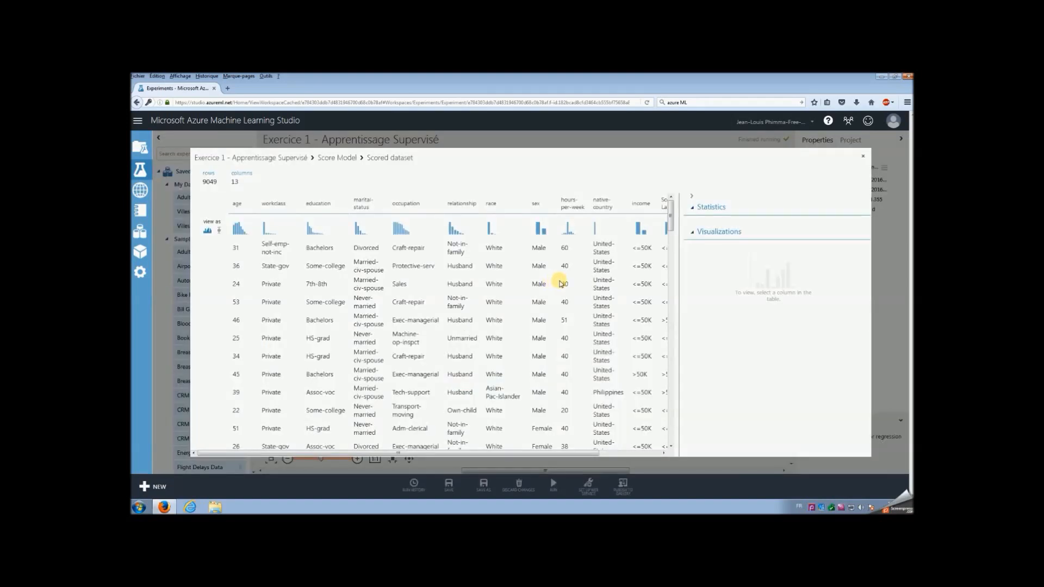
pyautogui.click(641, 202)
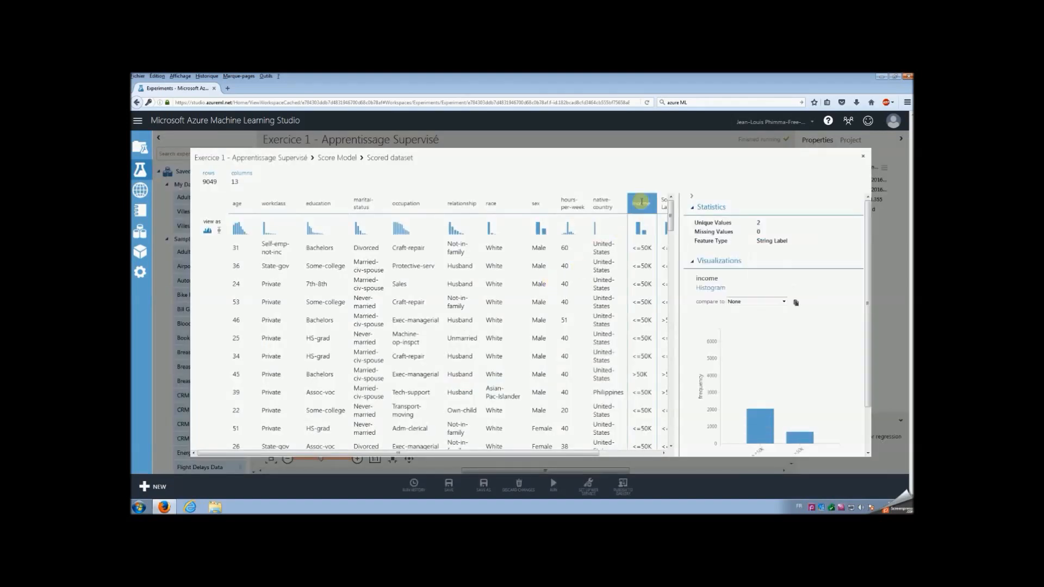
pyautogui.moveTo(567, 453); pyautogui.dragTo(645, 447)
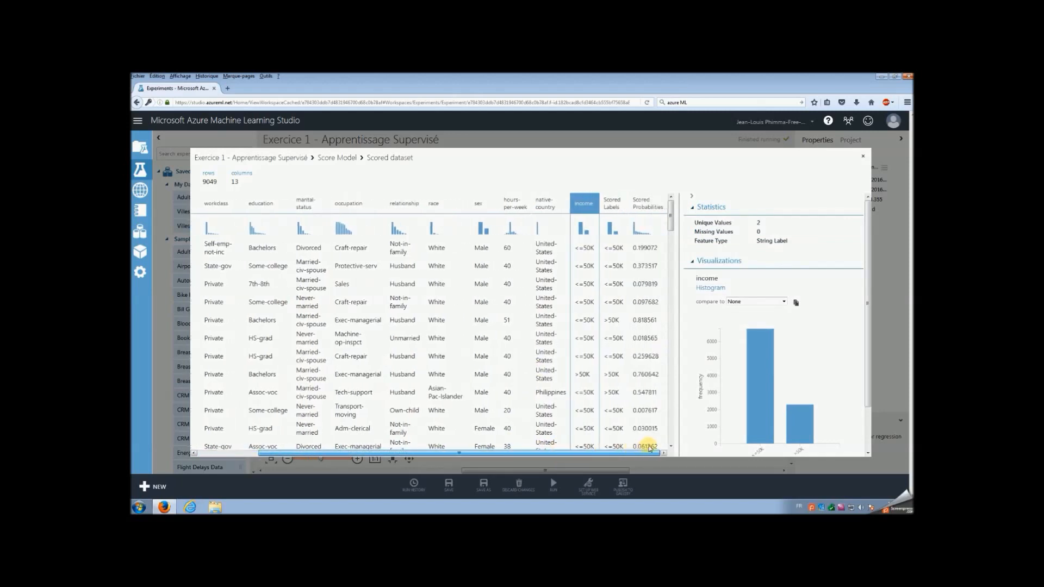
pyautogui.click(611, 202)
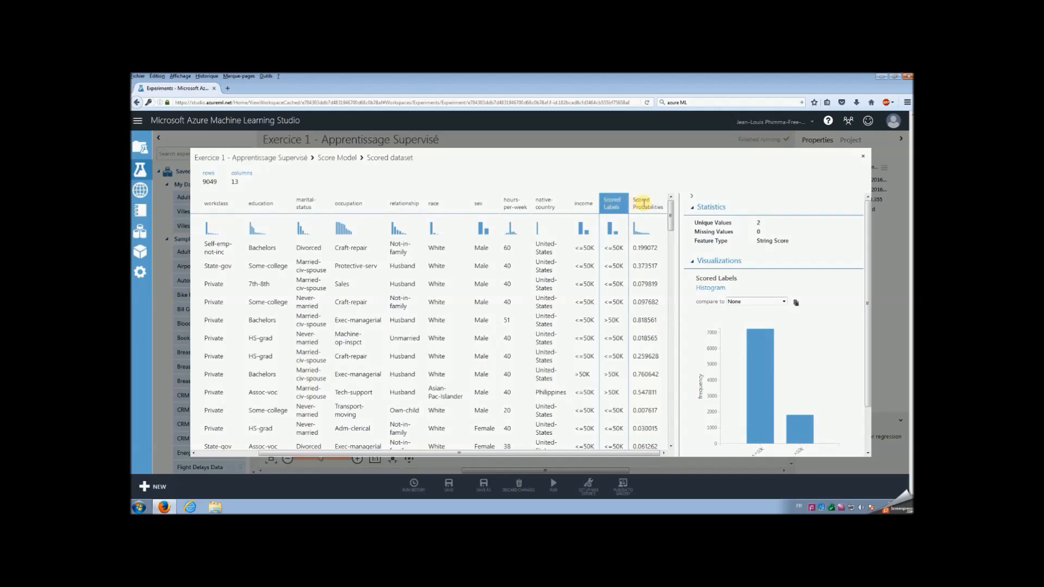
pyautogui.click(865, 158)
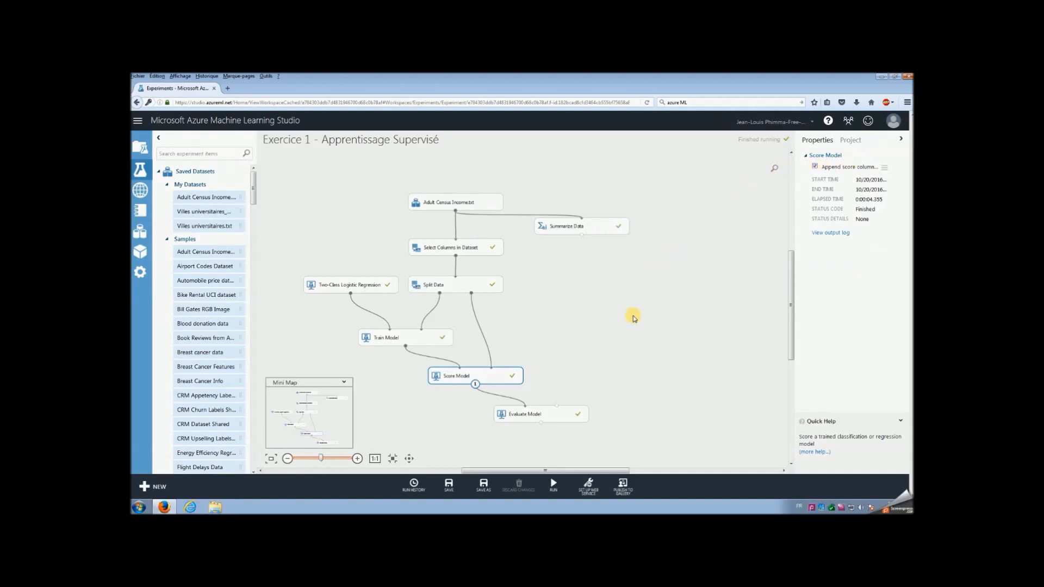
# Step: Visualize Evaluate Model's evaluation results, examine the ROC curve, metrics, score bins and lift curve, and close the view
pyautogui.click(560, 415)
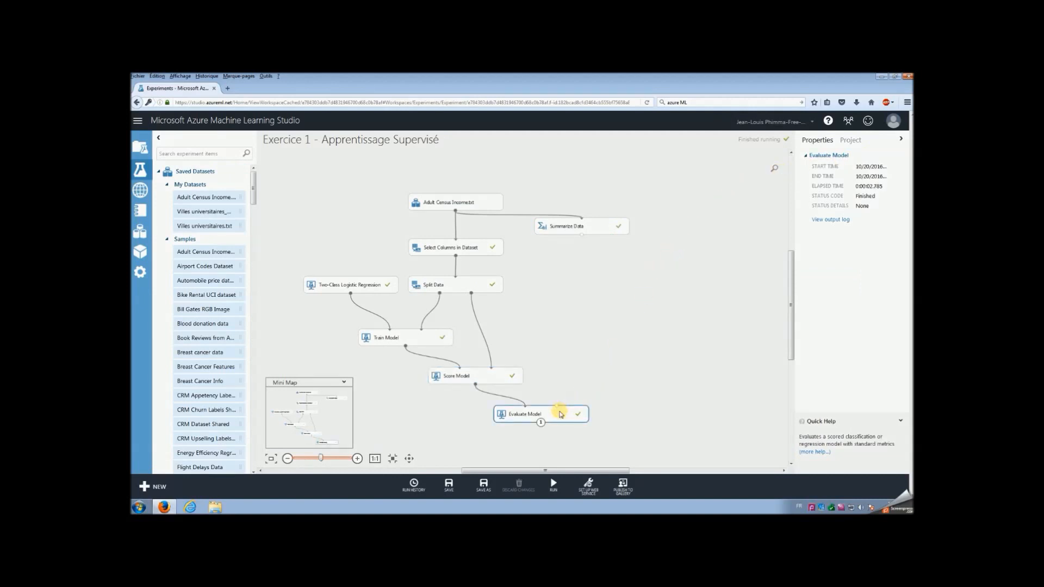
pyautogui.rightClick(561, 415)
pyautogui.moveTo(608, 439)
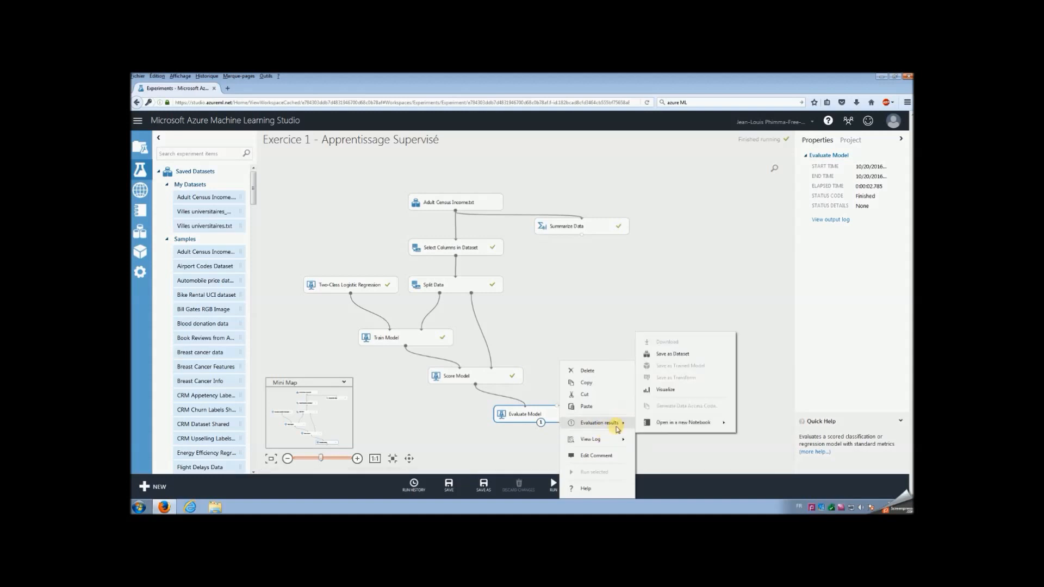
pyautogui.click(667, 389)
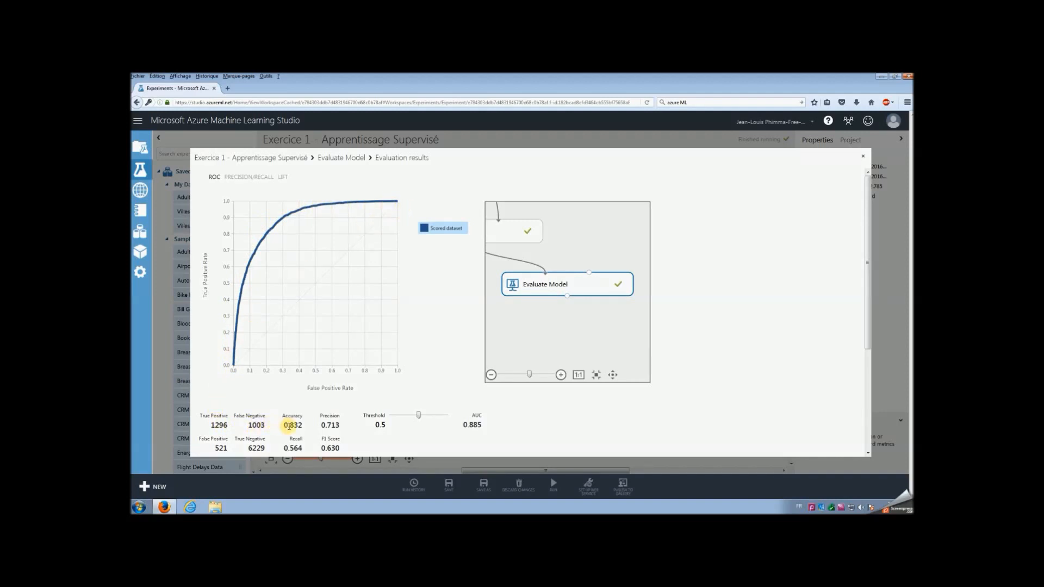
pyautogui.scroll(-3, 299, 423)
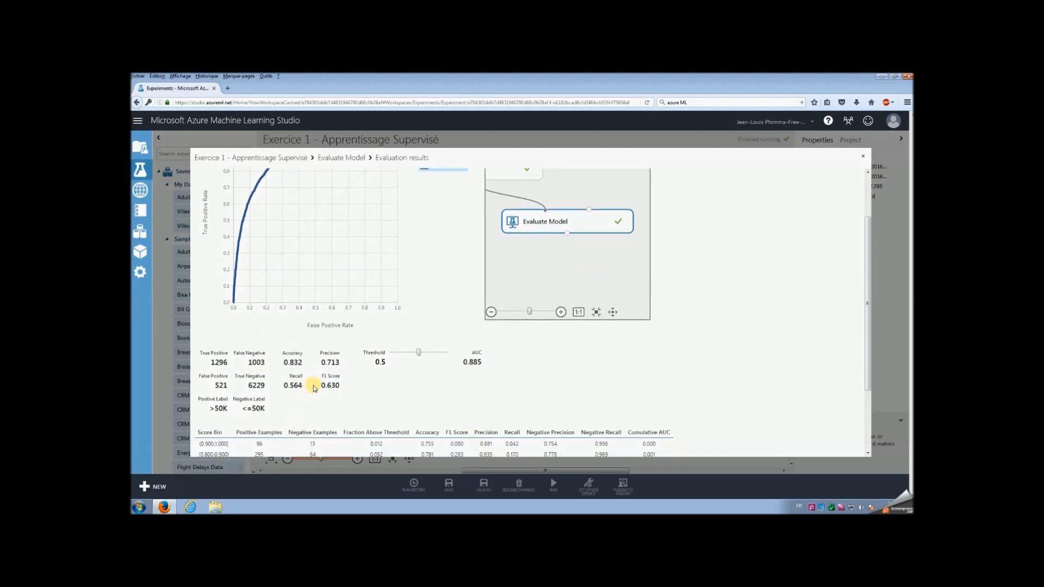
pyautogui.moveTo(414, 353)
pyautogui.mouseDown()
pyautogui.moveTo(402, 355)
pyautogui.moveTo(447, 355)
pyautogui.moveTo(397, 355)
pyautogui.moveTo(420, 355)
pyautogui.mouseUp()
pyautogui.scroll(-3, 420, 357)
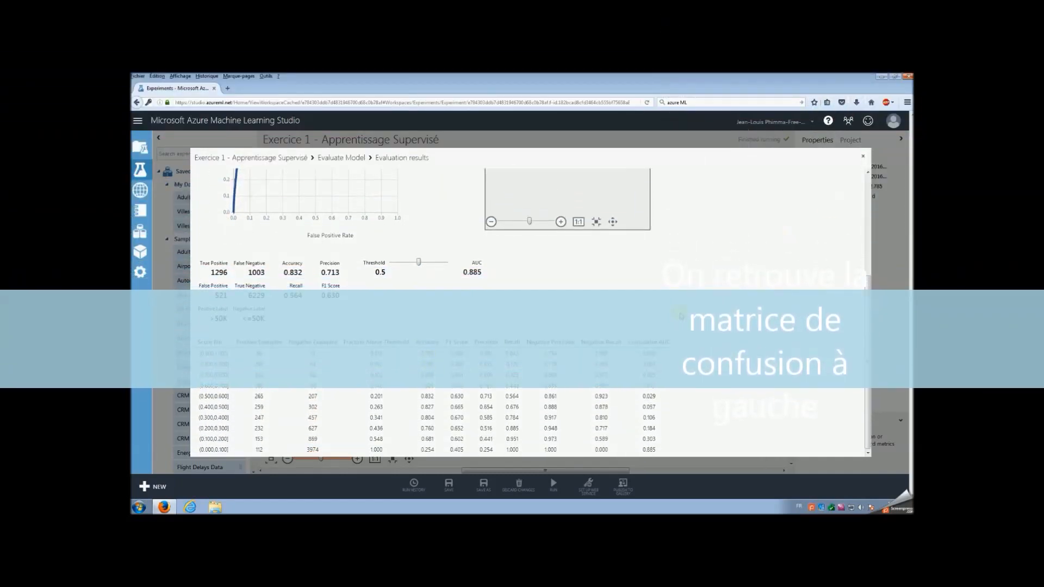
pyautogui.scroll(5, 638, 309)
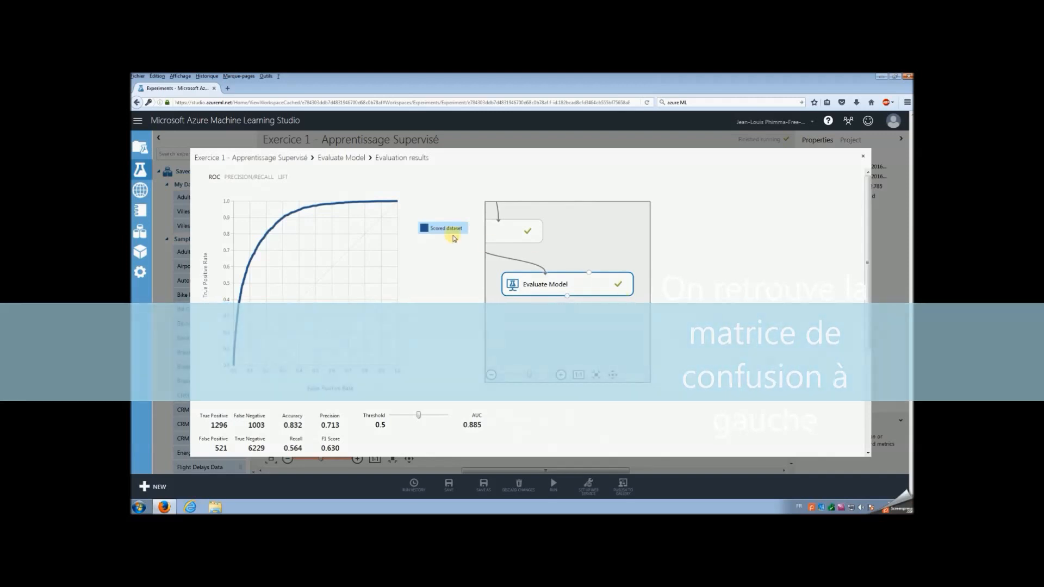
pyautogui.click(283, 177)
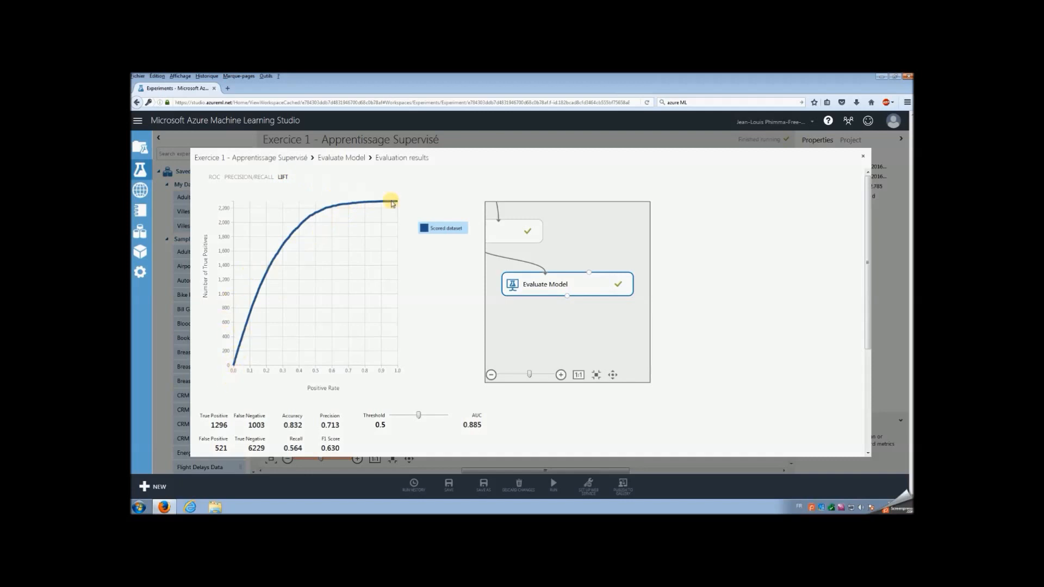
pyautogui.click(863, 157)
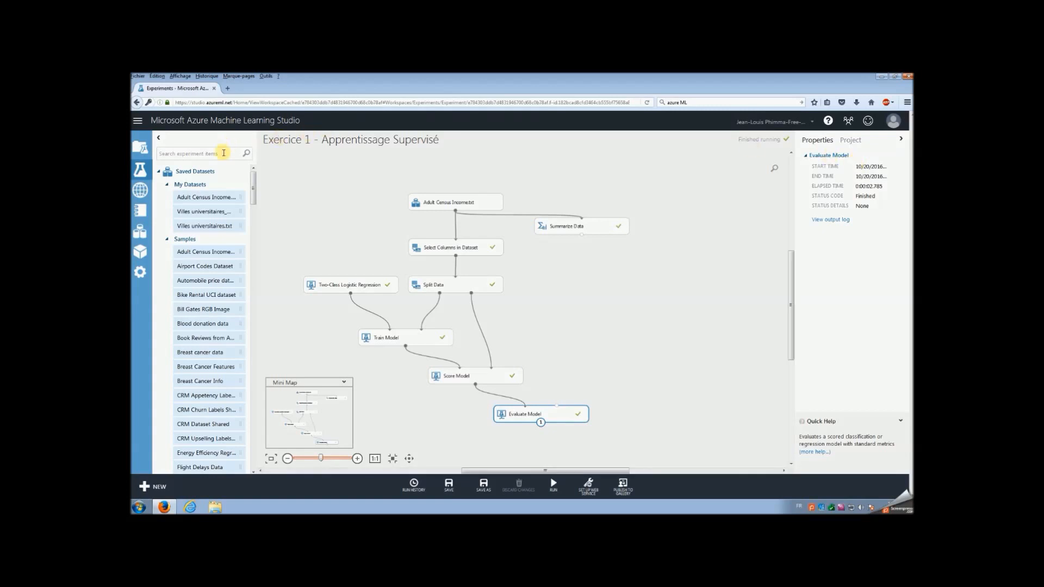
# Step: Find the Two-Class Decision Forest module with "two class" and place it beside Split Data, below Summarize Data
pyautogui.write('twp')
pyautogui.press('Return')
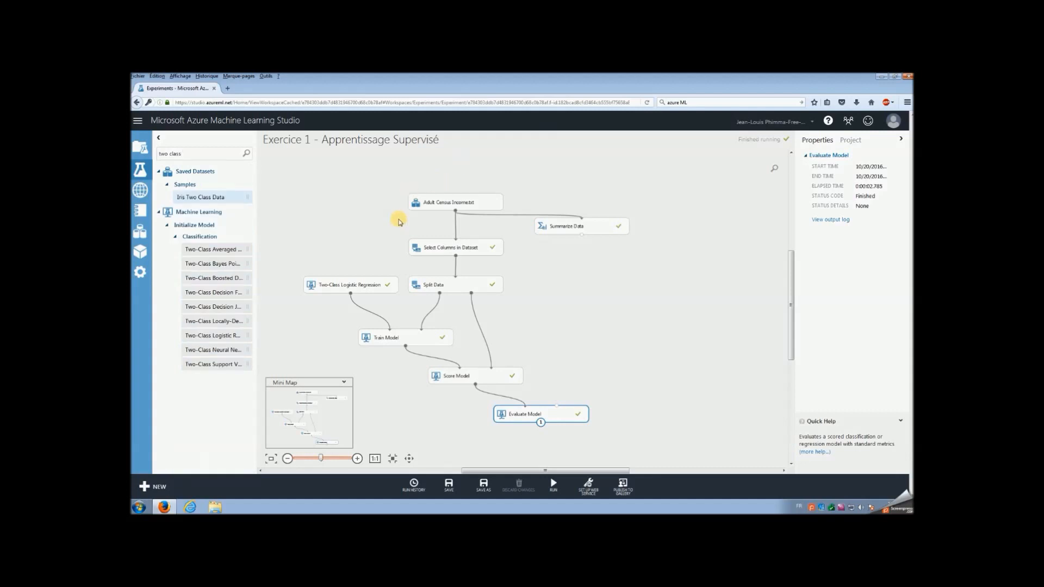
pyautogui.moveTo(231, 296); pyautogui.dragTo(580, 291)
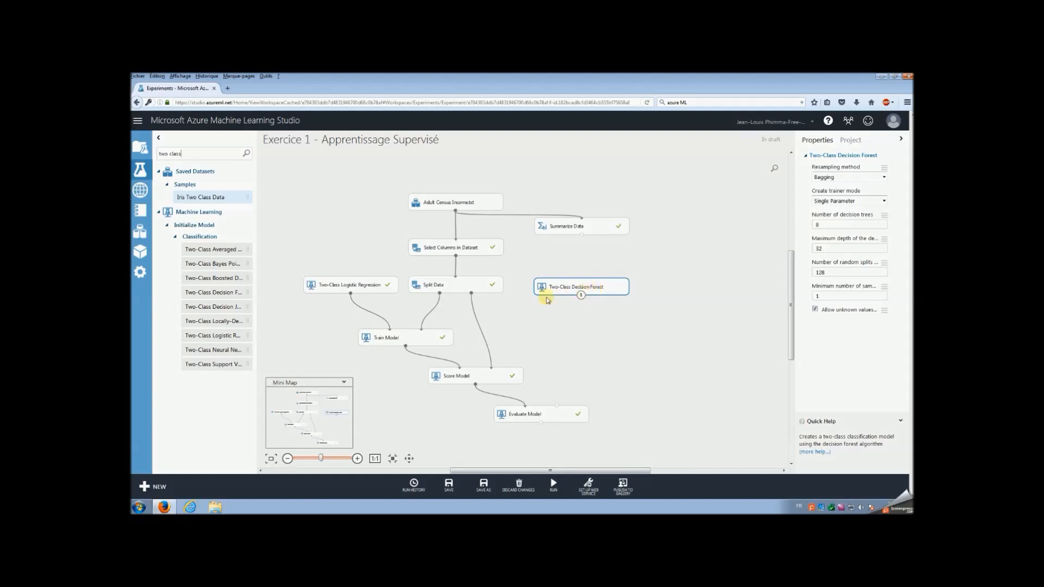
# Step: Duplicate Train Model and Score Model together and move the copies below Two-Class Decision Forest
pyautogui.click(475, 376)
pyautogui.click(534, 416)
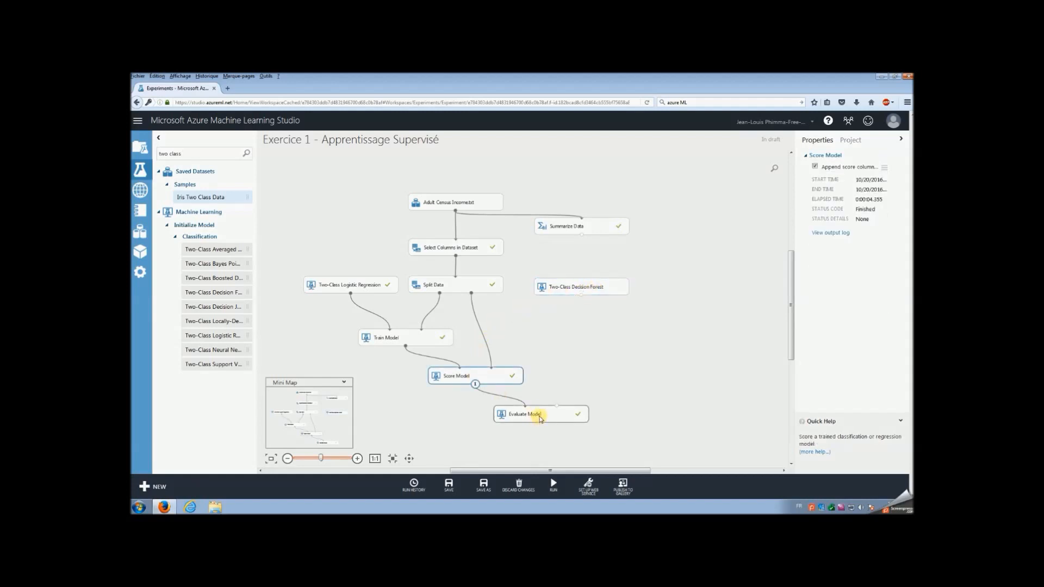
pyautogui.click(419, 341)
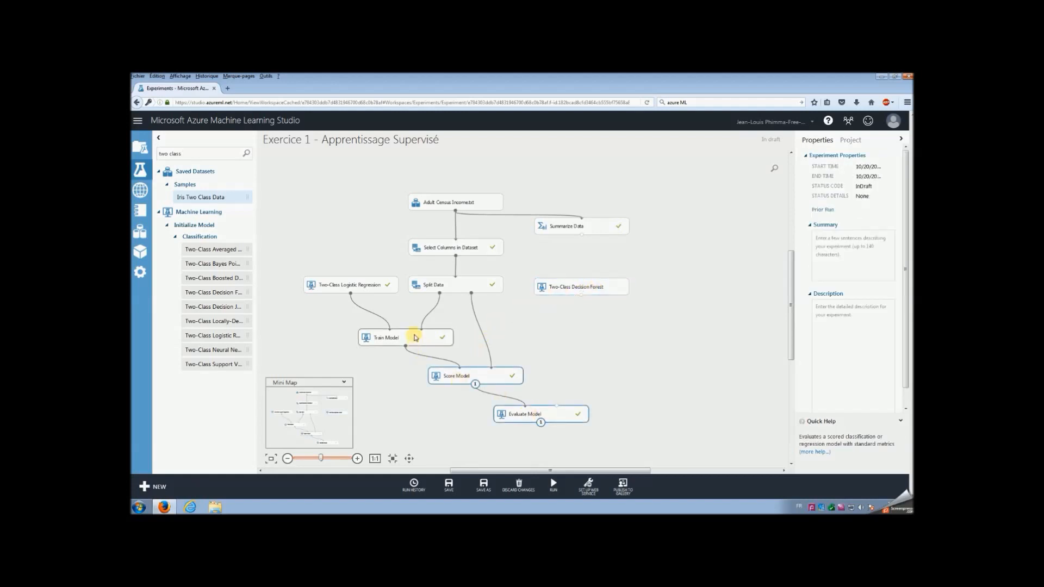
pyautogui.click(466, 374)
pyautogui.hotkey('ctrl', 'c')
pyautogui.hotkey('ctrl', 'v')
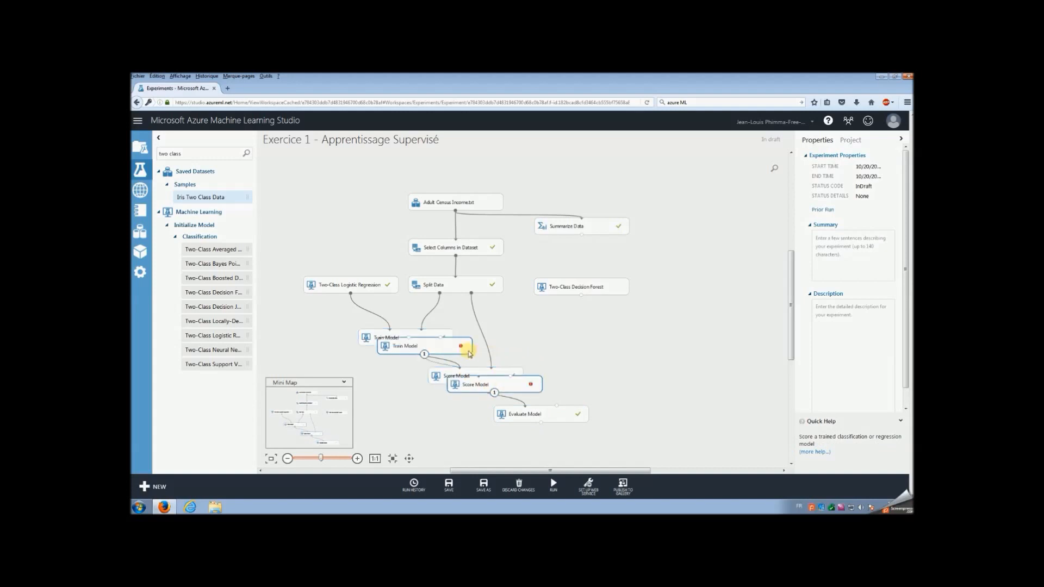
pyautogui.moveTo(438, 343); pyautogui.dragTo(619, 325)
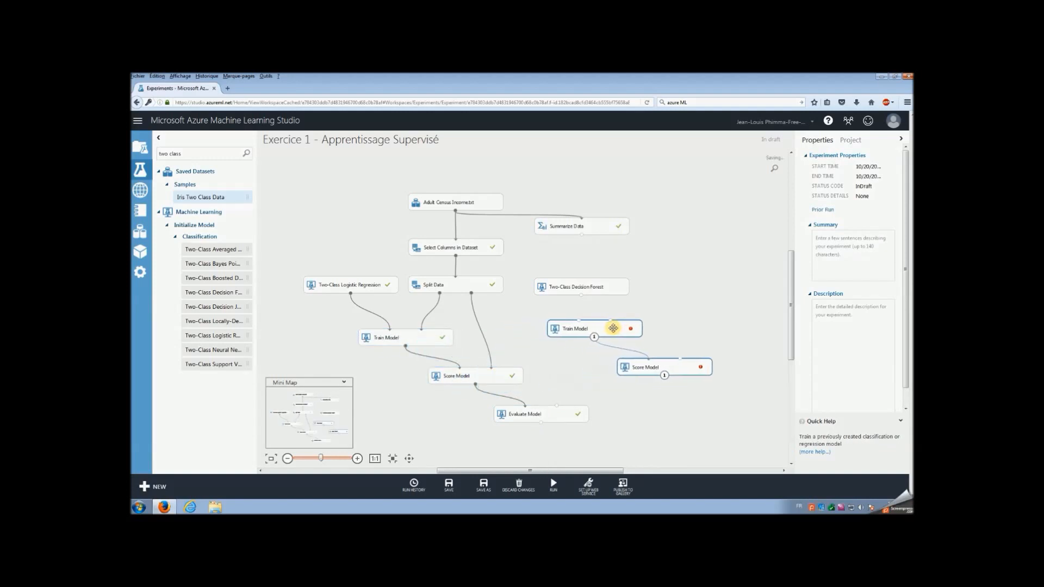
# Step: Rearrange the copied modules so that Score Model sits below the copied Train Model, beside the original Score Model
pyautogui.click(641, 367)
pyautogui.moveTo(641, 367); pyautogui.dragTo(591, 368)
pyautogui.click(670, 340)
pyautogui.moveTo(625, 334); pyautogui.dragTo(632, 337)
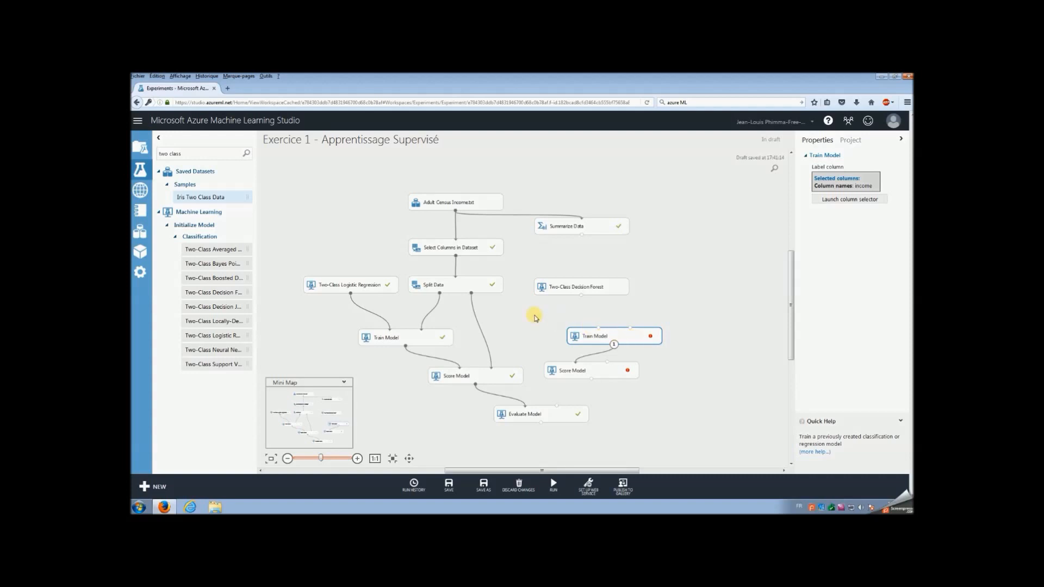
# Step: Connect Two-Class Decision Forest and Split Data's first output to the copied Train Model, and Split Data's second output to the copied Score Model
pyautogui.moveTo(440, 297); pyautogui.dragTo(630, 330)
pyautogui.moveTo(582, 295); pyautogui.dragTo(600, 330)
pyautogui.moveTo(472, 295); pyautogui.dragTo(582, 386)
pyautogui.moveTo(611, 339); pyautogui.dragTo(623, 334)
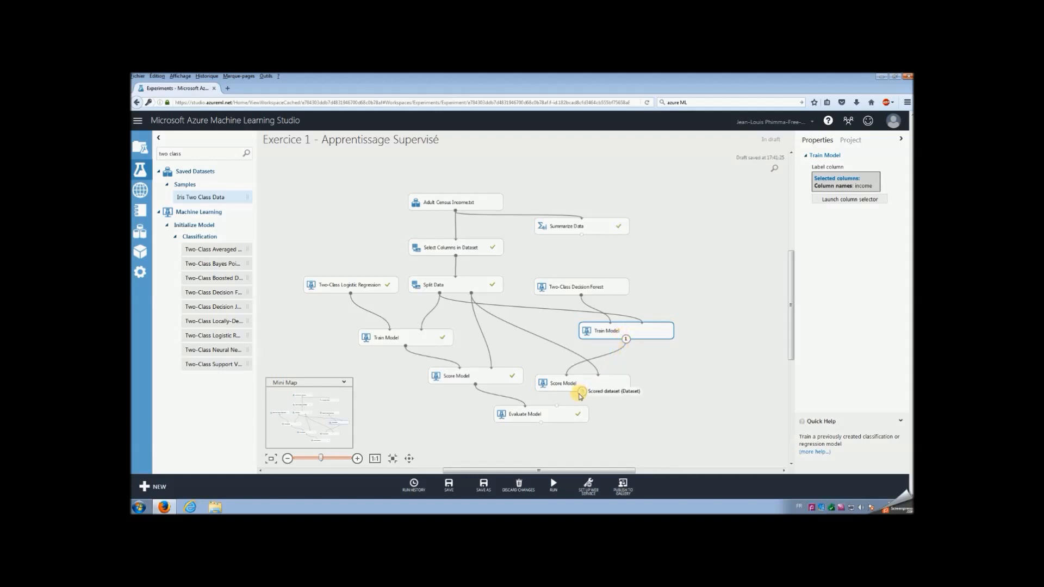
# Step: Connect the copied Score Model's output to Evaluate Model's second input and run the experiment
pyautogui.moveTo(581, 396)
pyautogui.mouseDown()
pyautogui.moveTo(552, 412)
pyautogui.moveTo(564, 406)
pyautogui.mouseUp()
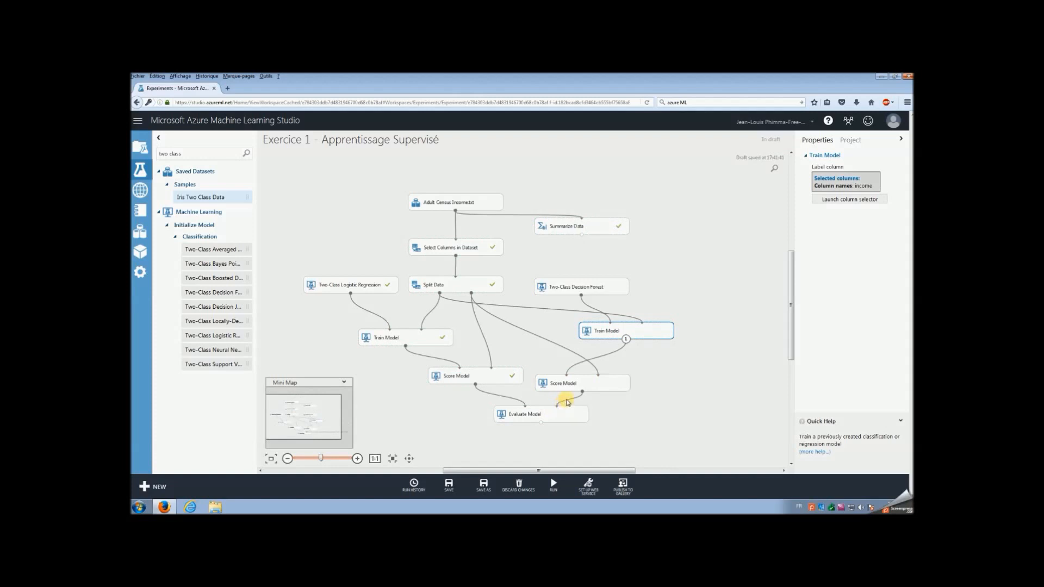
pyautogui.click(589, 380)
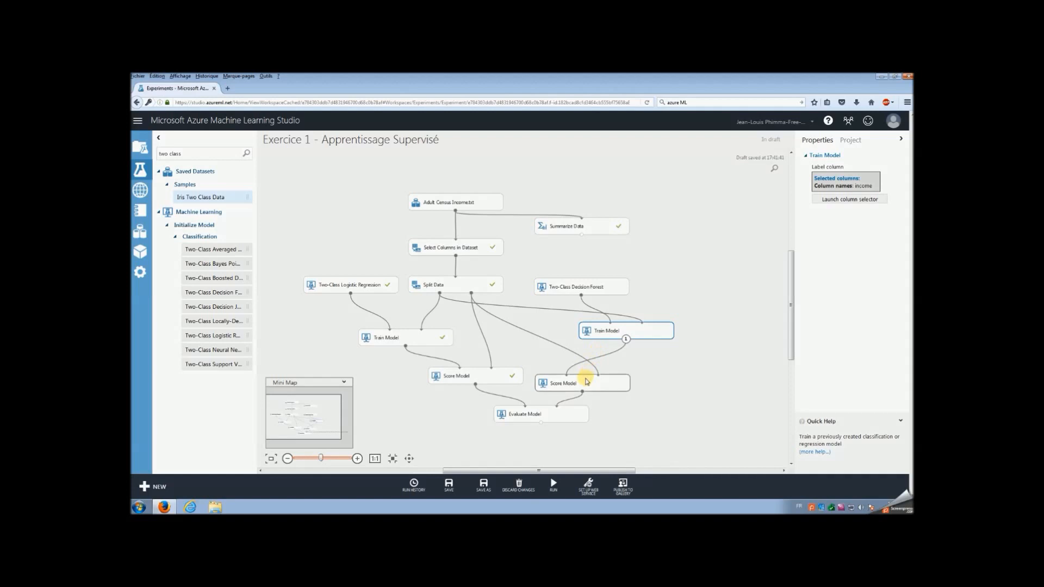
pyautogui.click(547, 413)
pyautogui.click(553, 484)
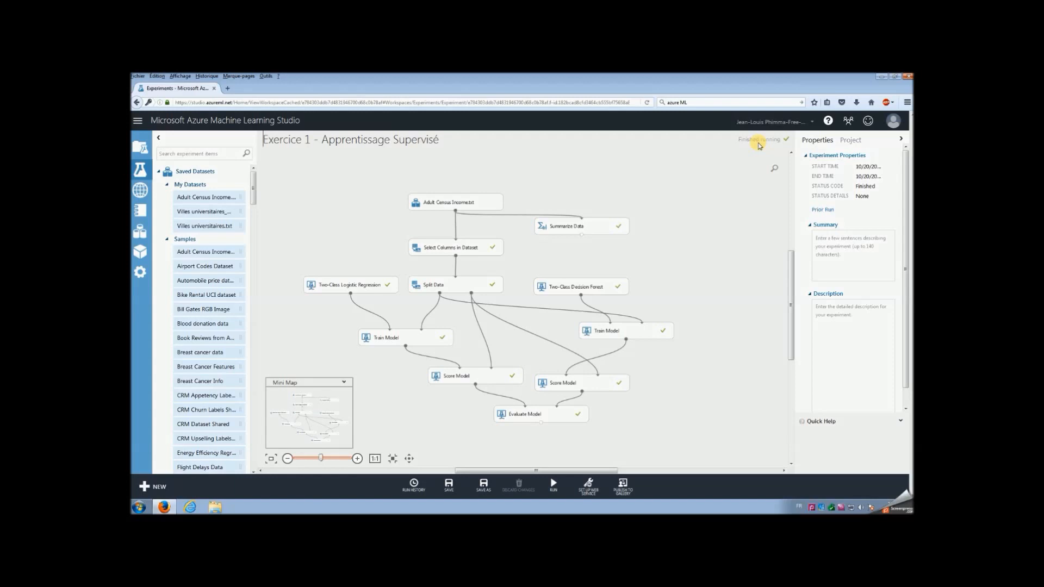
# Step: Visualize Evaluate Model's evaluation results, compare the ROC curves of the two models and their metrics, and close the view
pyautogui.rightClick(578, 417)
pyautogui.moveTo(593, 421)
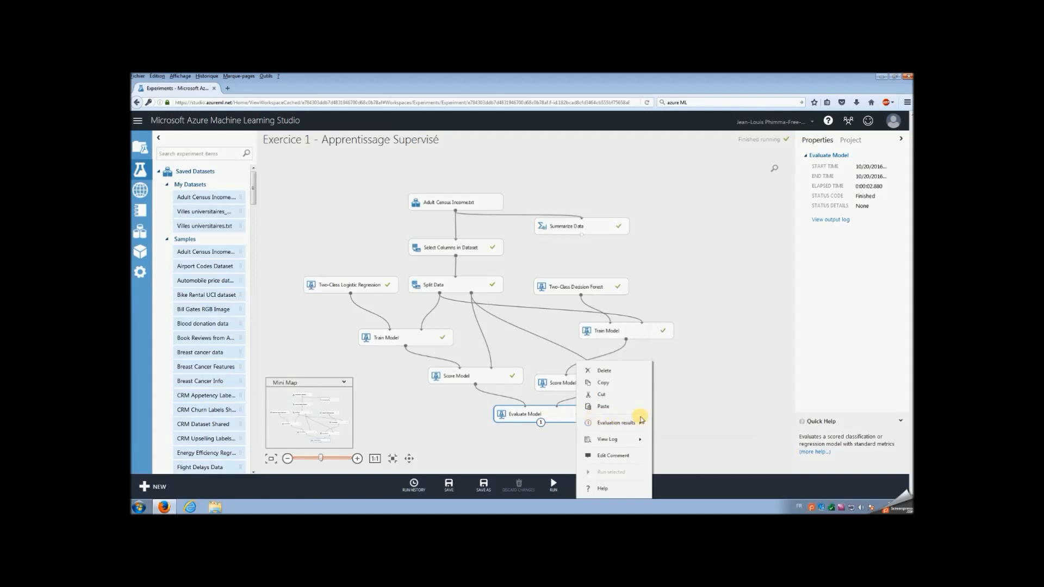
pyautogui.click(683, 390)
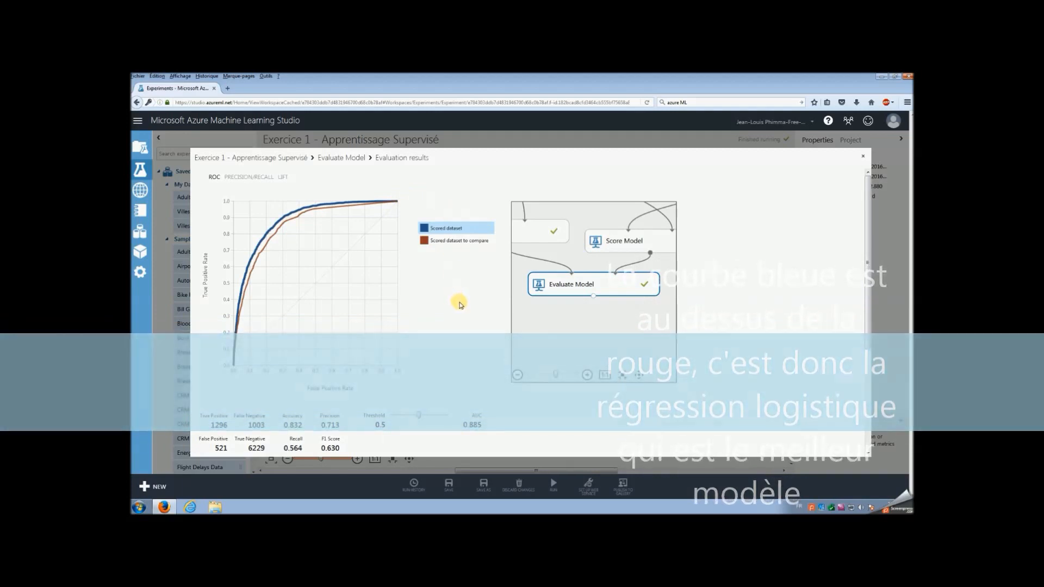
pyautogui.scroll(-1, 458, 302)
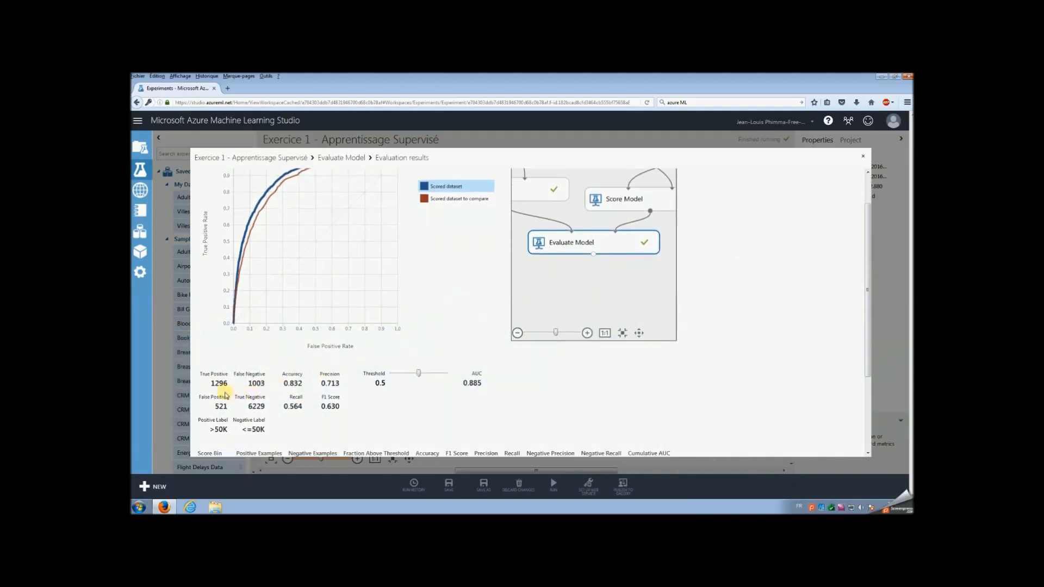
pyautogui.click(863, 157)
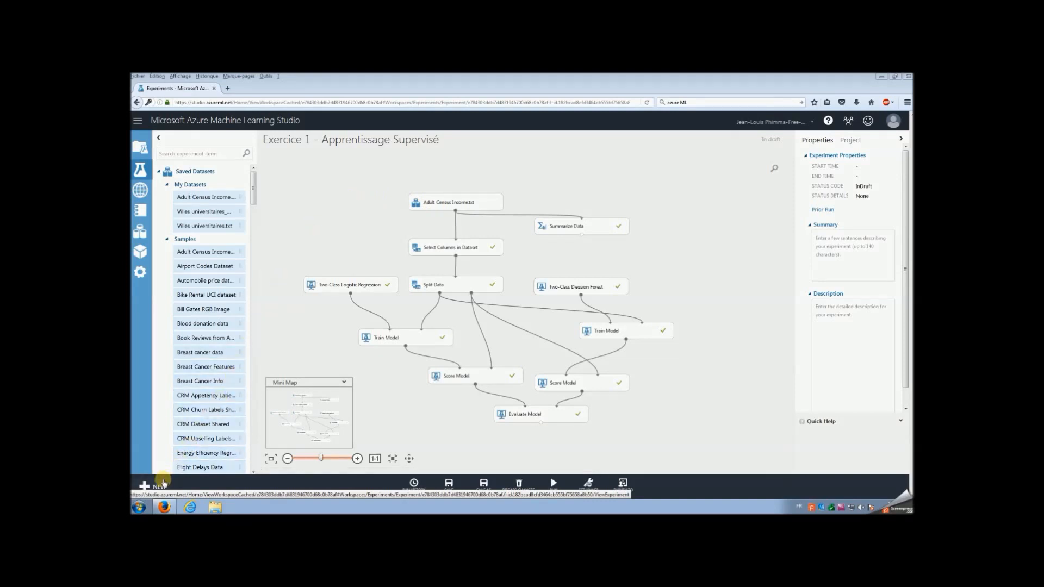
# Step: Create a blank experiment and title it "Exercice 2 - Apprentissage non supervisé"
pyautogui.click(158, 485)
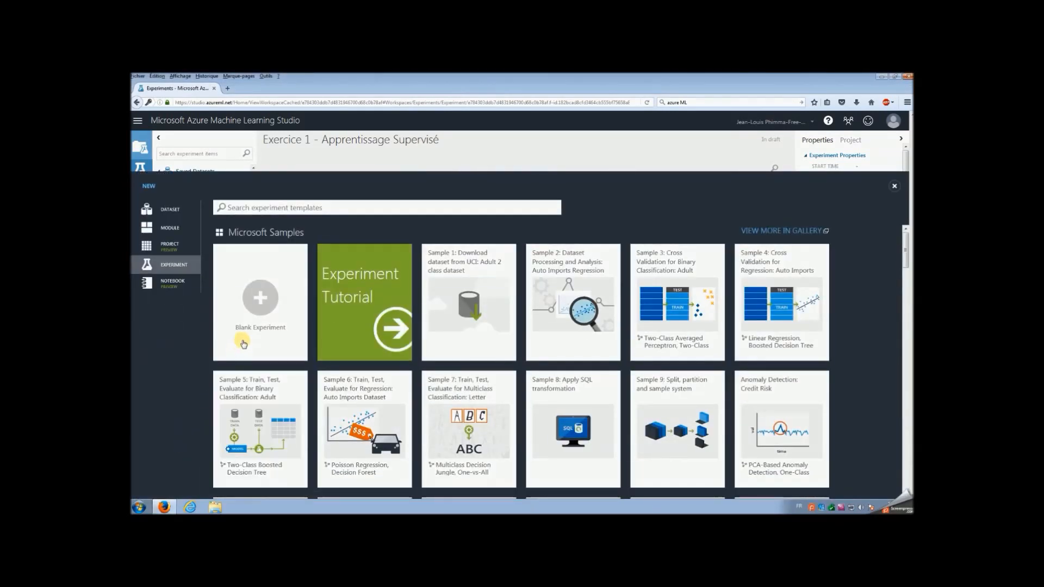
pyautogui.click(243, 344)
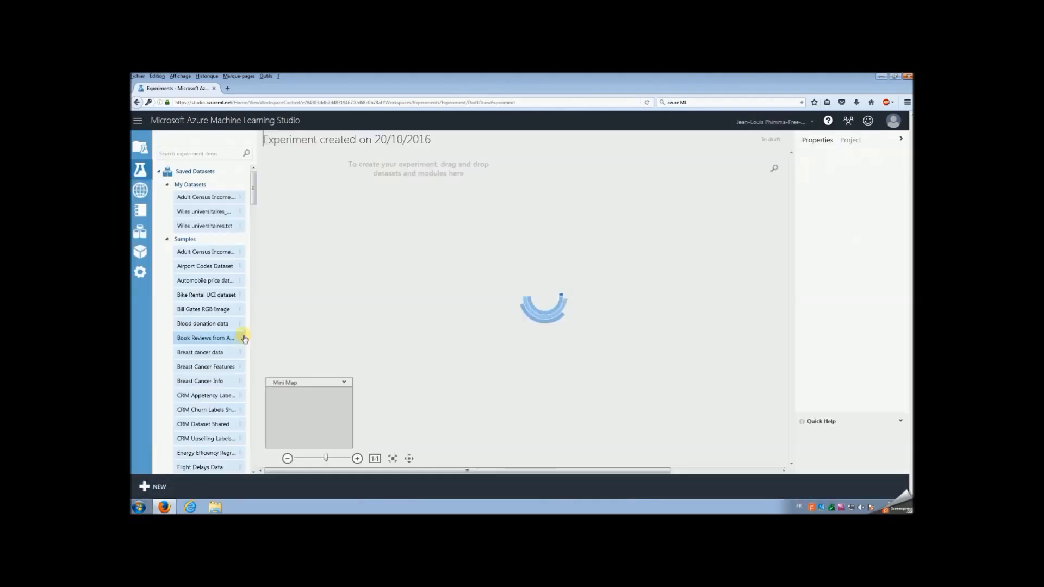
pyautogui.moveTo(274, 139); pyautogui.dragTo(543, 139)
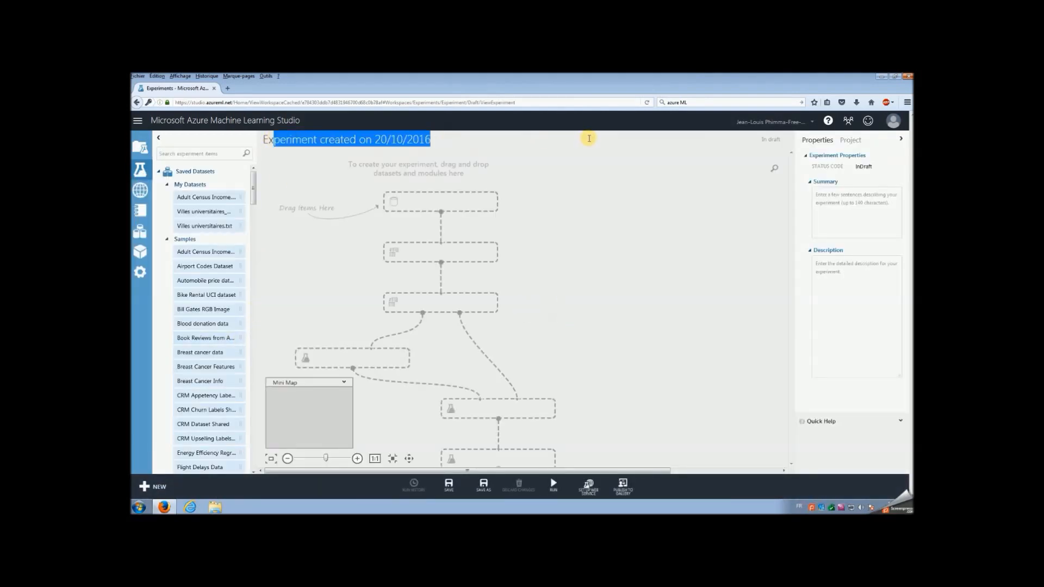
pyautogui.write('er')
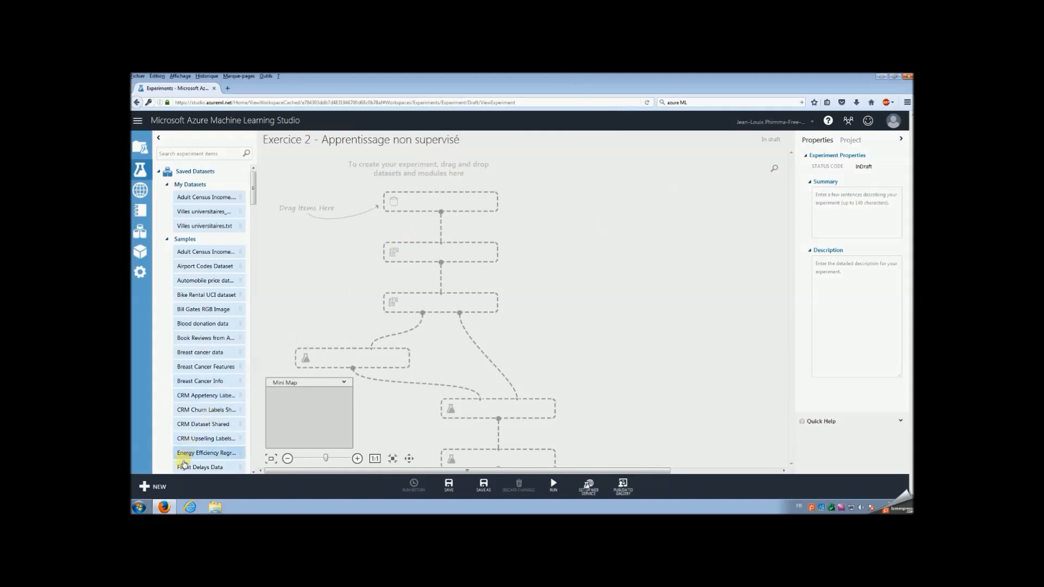
# Step: Start uploading a new dataset from a local file and choose Villes universitaires.txt
pyautogui.click(158, 486)
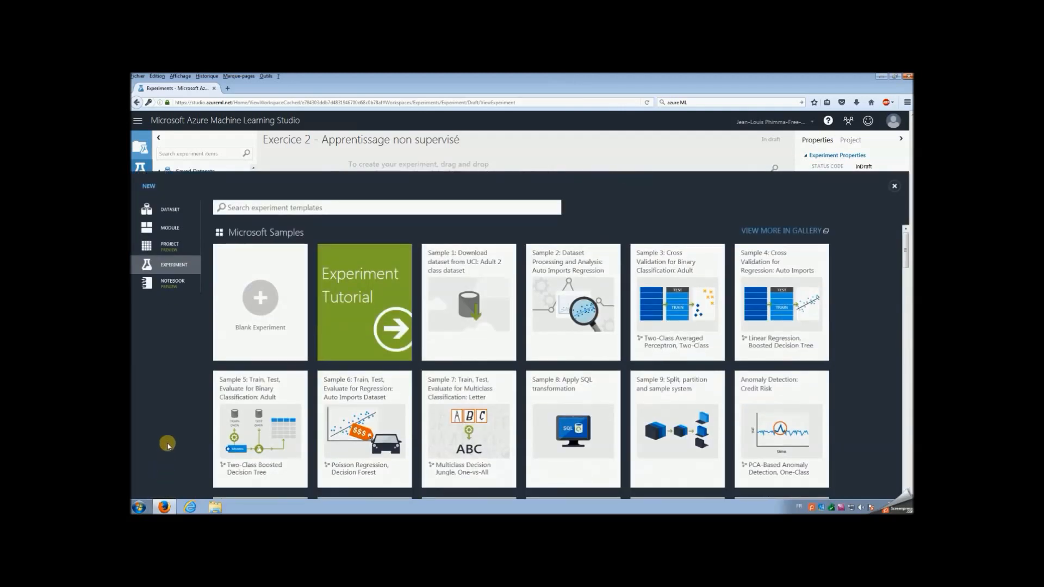
pyautogui.click(162, 218)
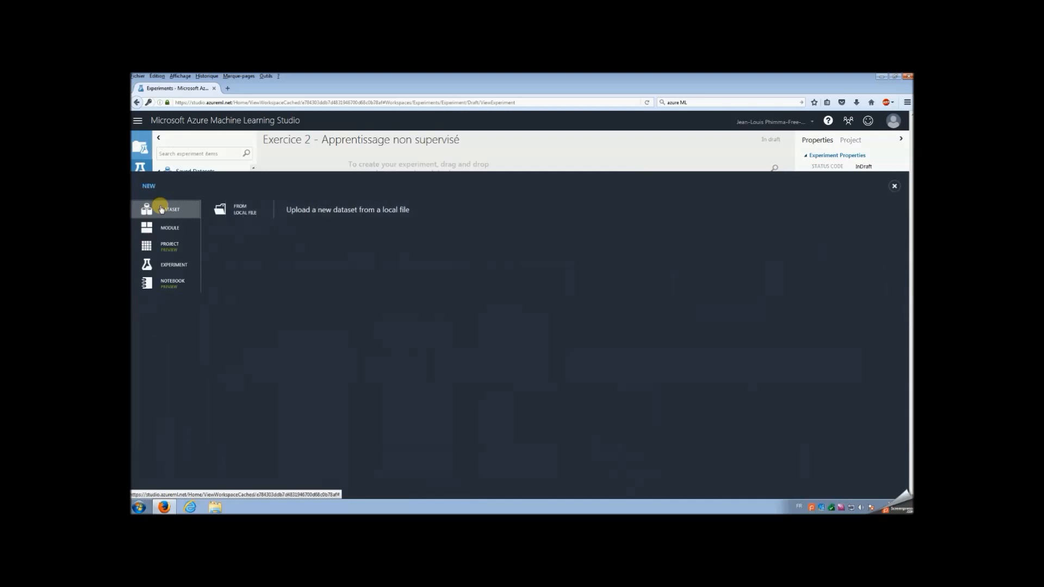
pyautogui.click(226, 212)
pyautogui.click(458, 256)
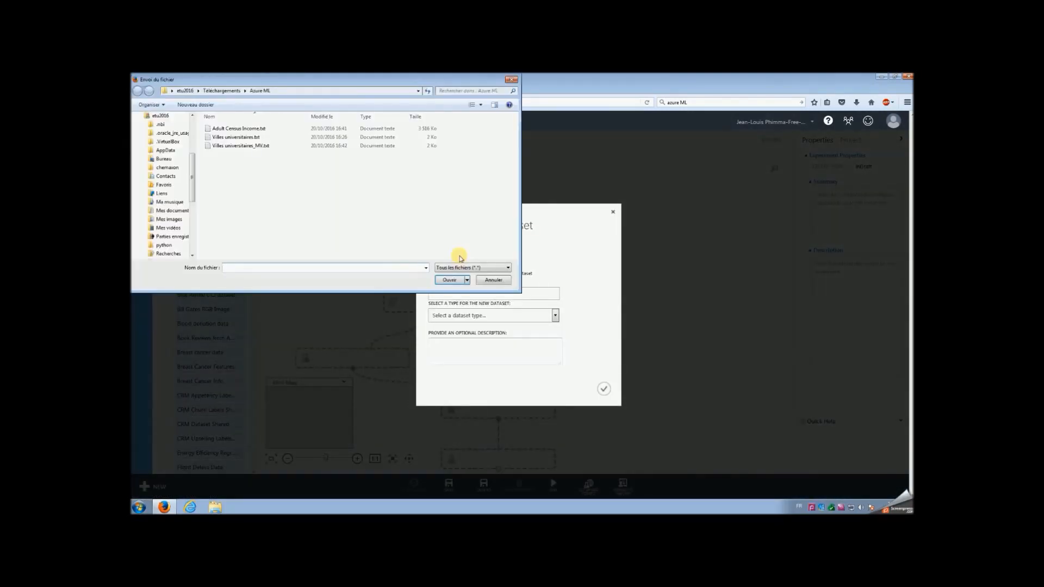
pyautogui.click(248, 137)
pyautogui.click(458, 283)
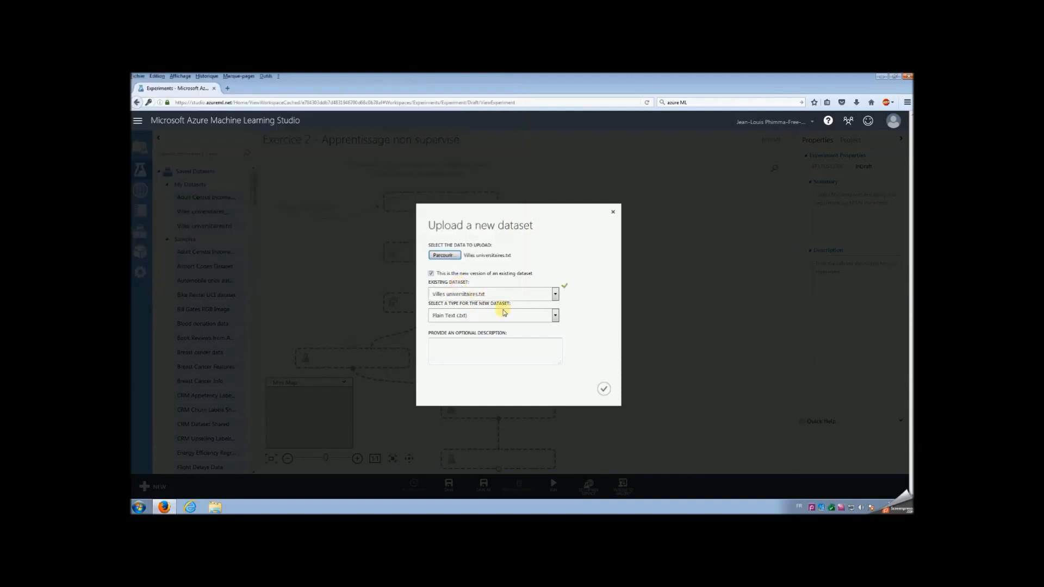
# Step: Set the dataset type to Generic TSV File with a header (.tsv), upload the file and dismiss the notification
pyautogui.click(555, 316)
pyautogui.click(547, 351)
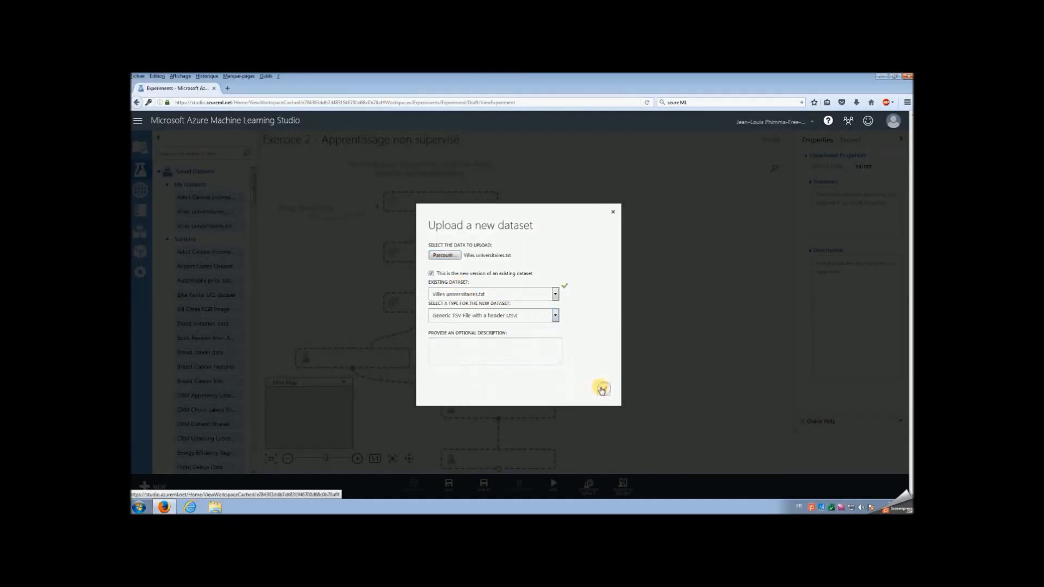
pyautogui.click(602, 389)
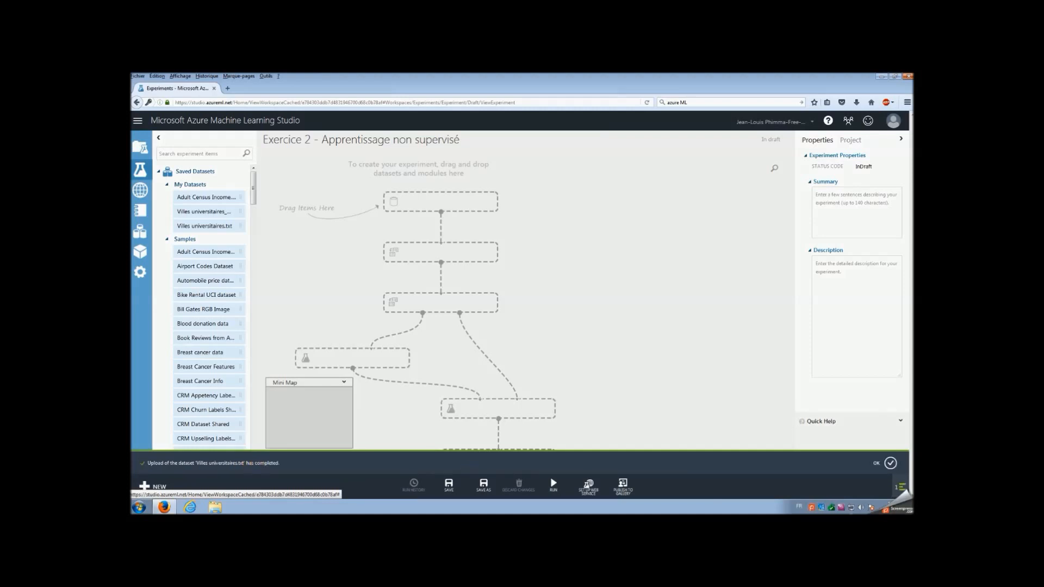
pyautogui.click(890, 463)
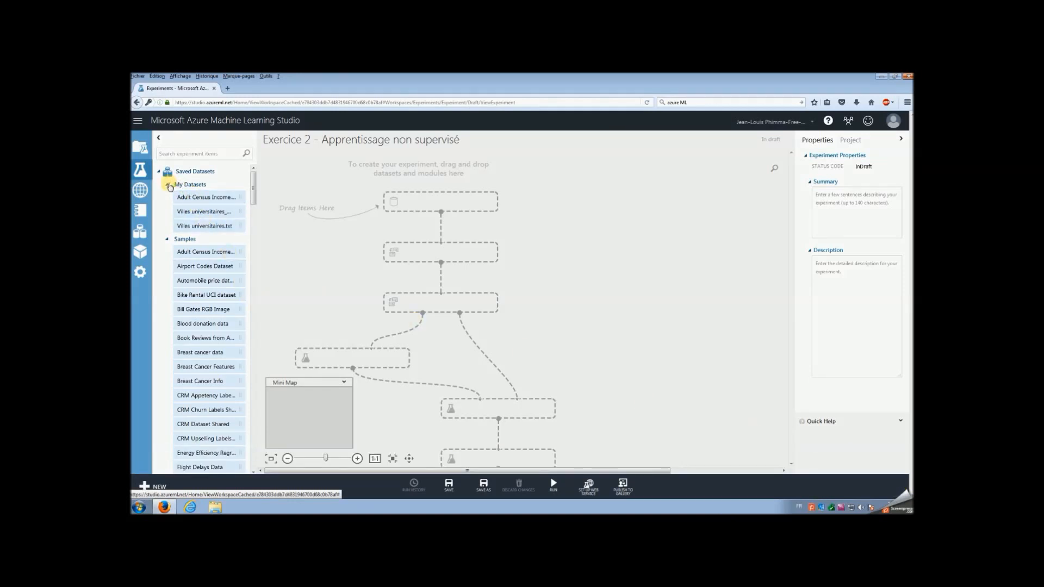
pyautogui.moveTo(196, 228); pyautogui.dragTo(437, 206)
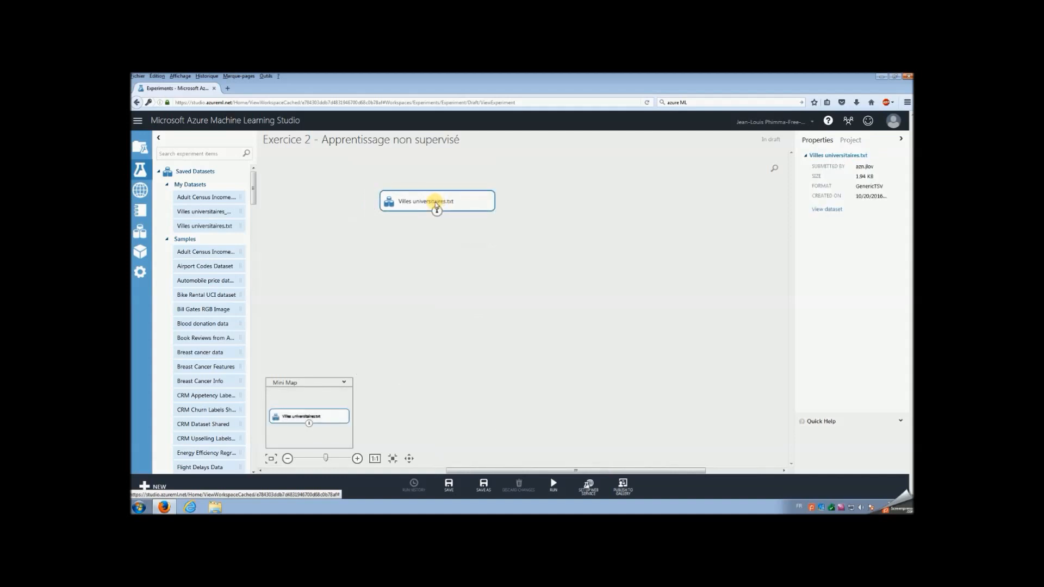
pyautogui.click(198, 152)
pyautogui.rightClick(430, 198)
pyautogui.click(441, 202)
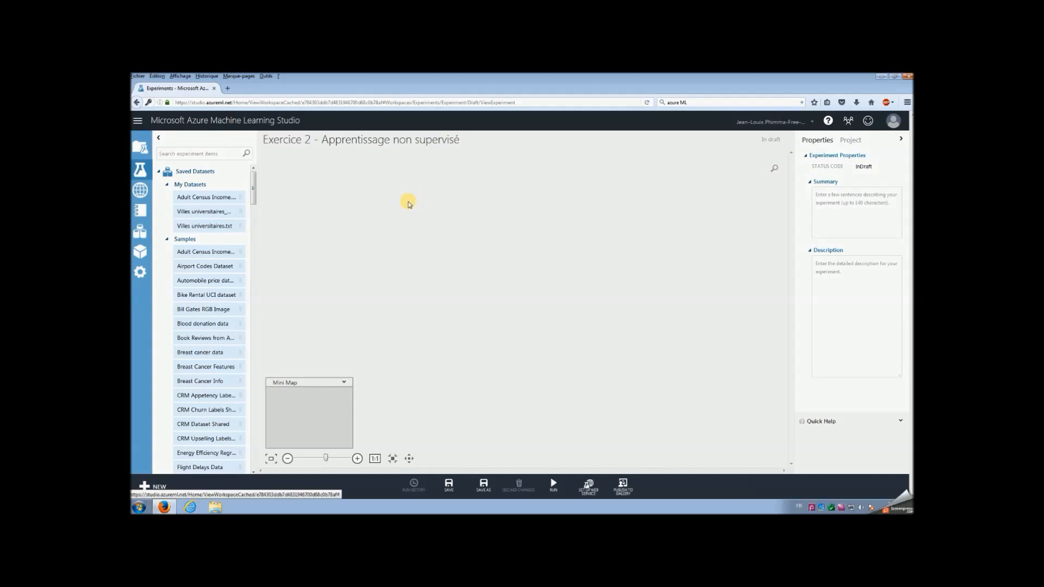
# Step: Add the Villes universitaires.txt dataset to the upper part of the experiment canvas and visualize its data
pyautogui.moveTo(210, 226); pyautogui.dragTo(537, 216)
pyautogui.rightClick(537, 216)
pyautogui.moveTo(592, 280)
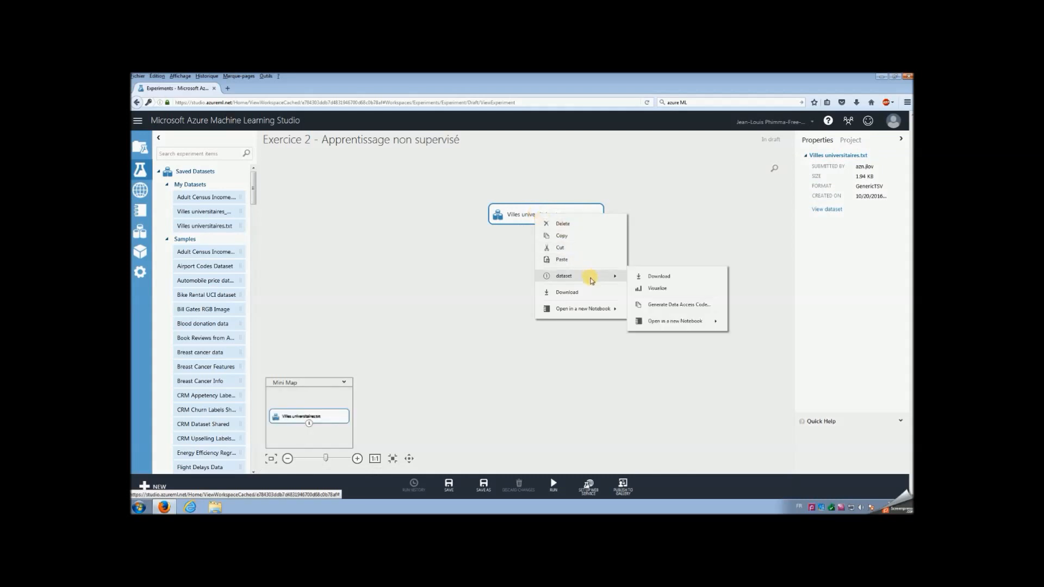
pyautogui.click(649, 289)
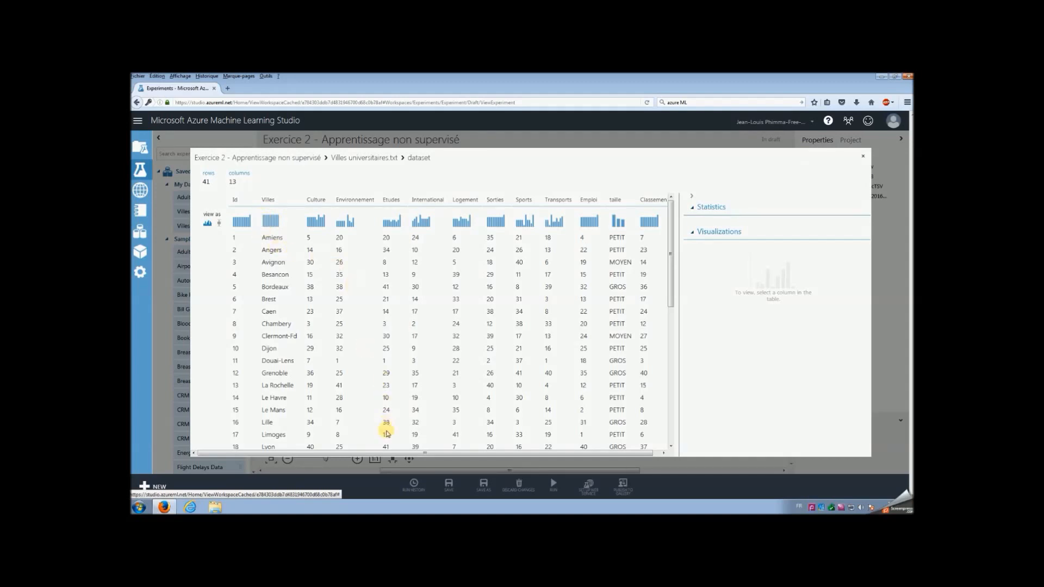
# Step: Examine the statistics and histograms of the Villes and Classement columns and look through the dataset's rows
pyautogui.click(268, 200)
pyautogui.scroll(-1, 744, 350)
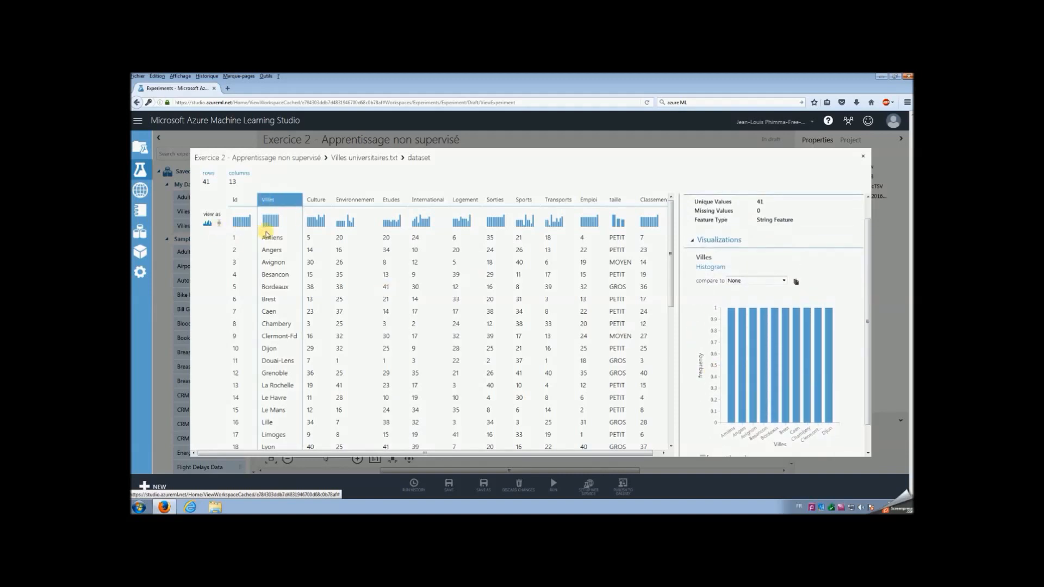
pyautogui.moveTo(466, 448); pyautogui.dragTo(590, 445)
pyautogui.click(664, 453)
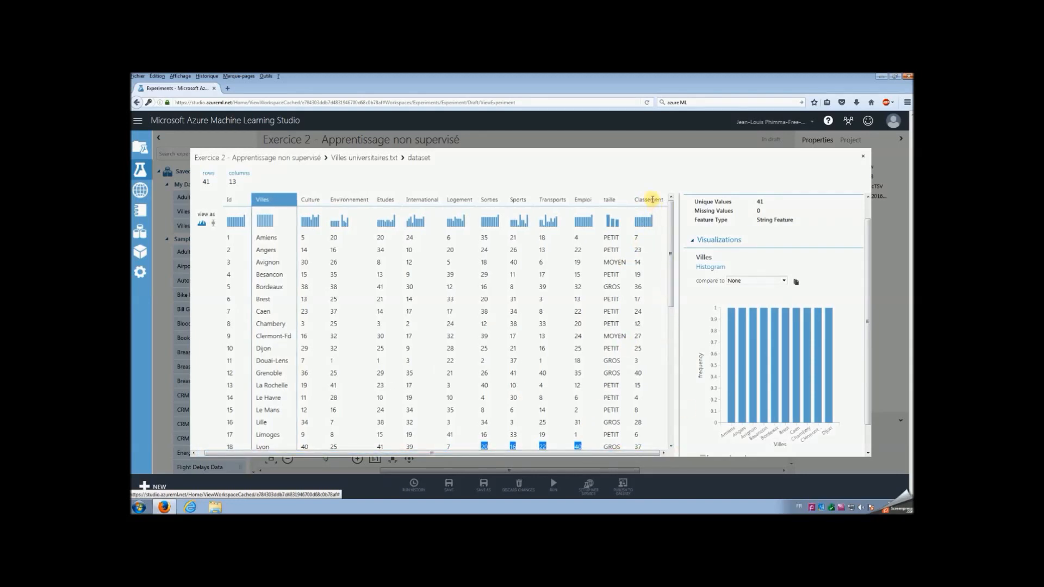
pyautogui.click(651, 200)
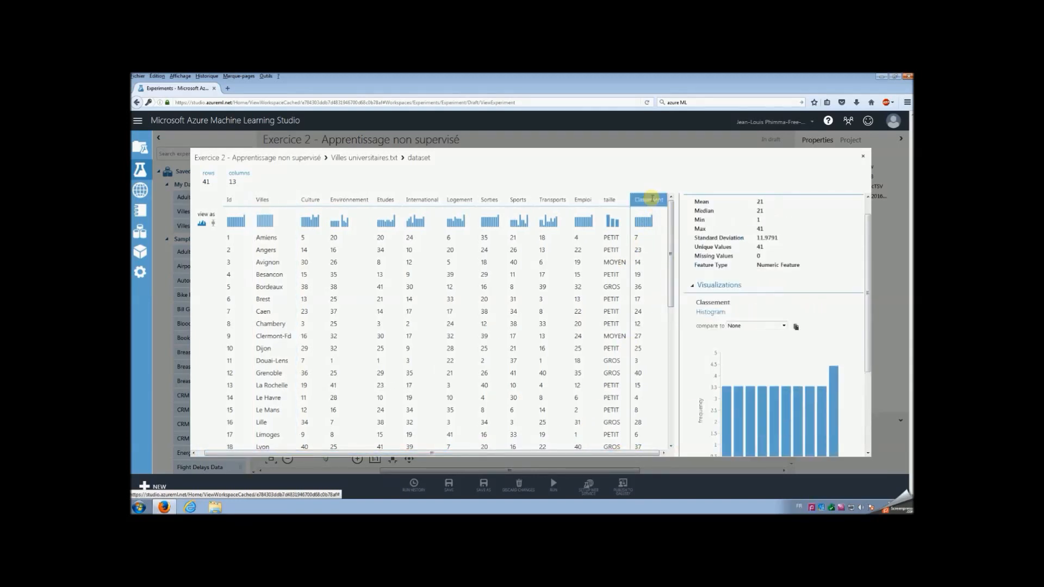
pyautogui.scroll(-3, 595, 298)
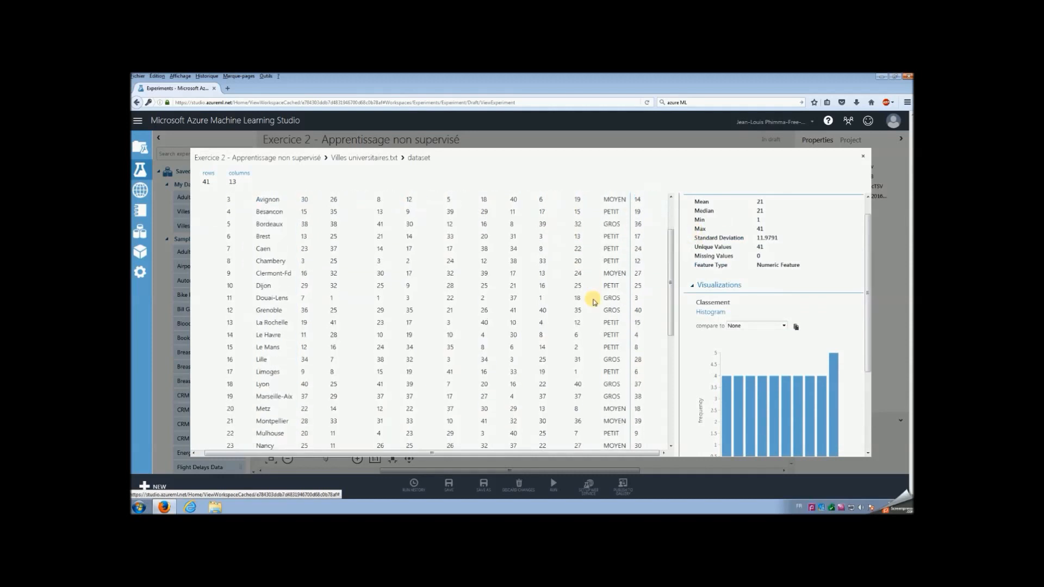
pyautogui.scroll(3, 595, 299)
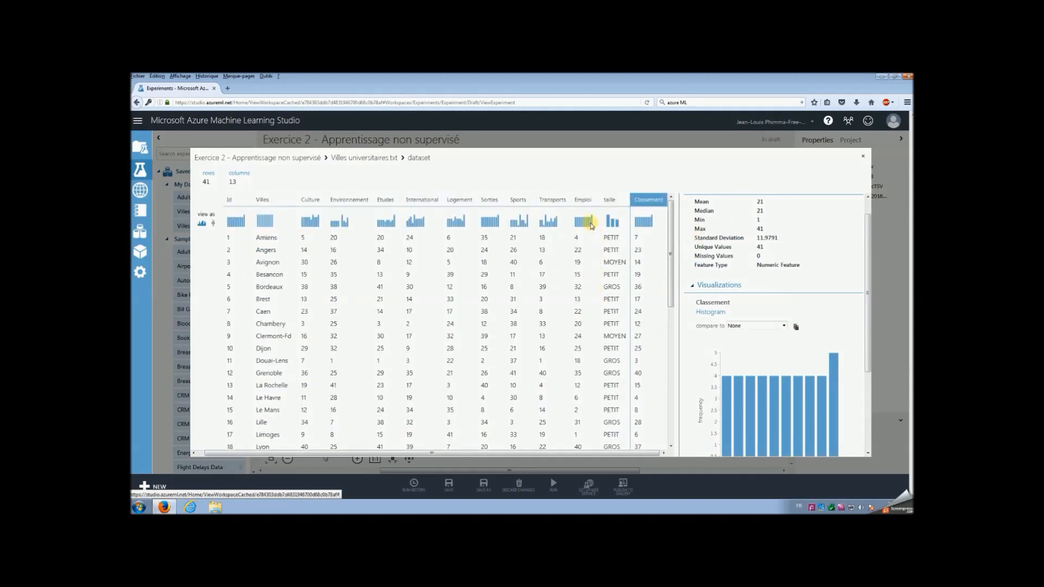
# Step: Compare the taille column with Classement in the visualization, examine the box plots, and close the dataset view
pyautogui.click(605, 203)
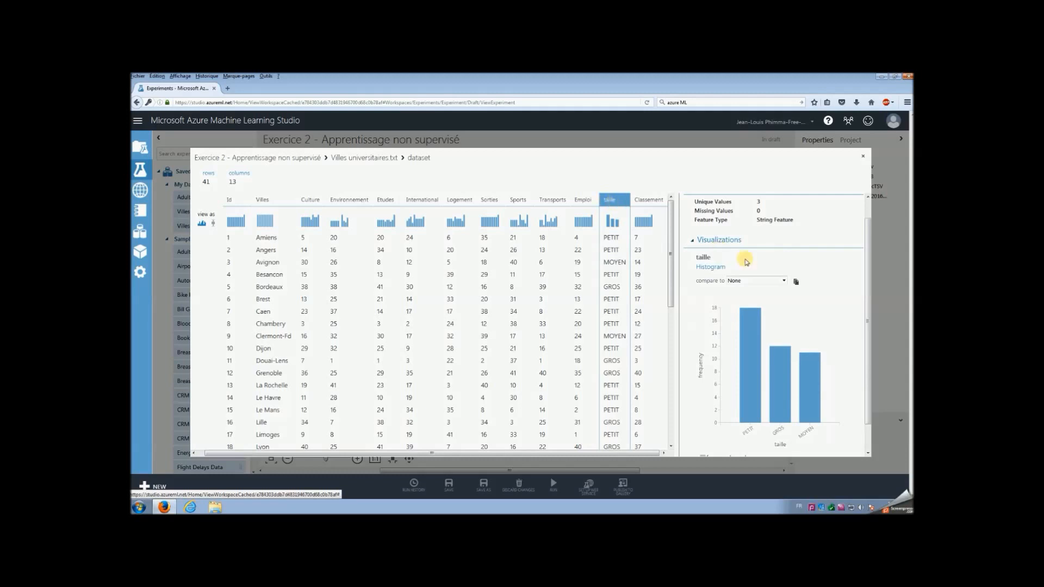
pyautogui.click(754, 281)
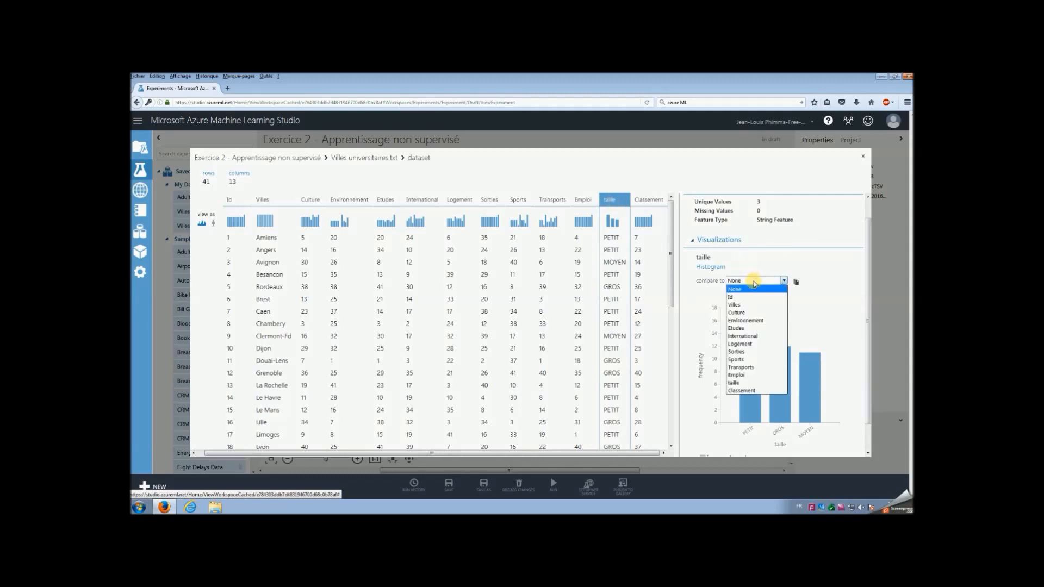
pyautogui.click(764, 390)
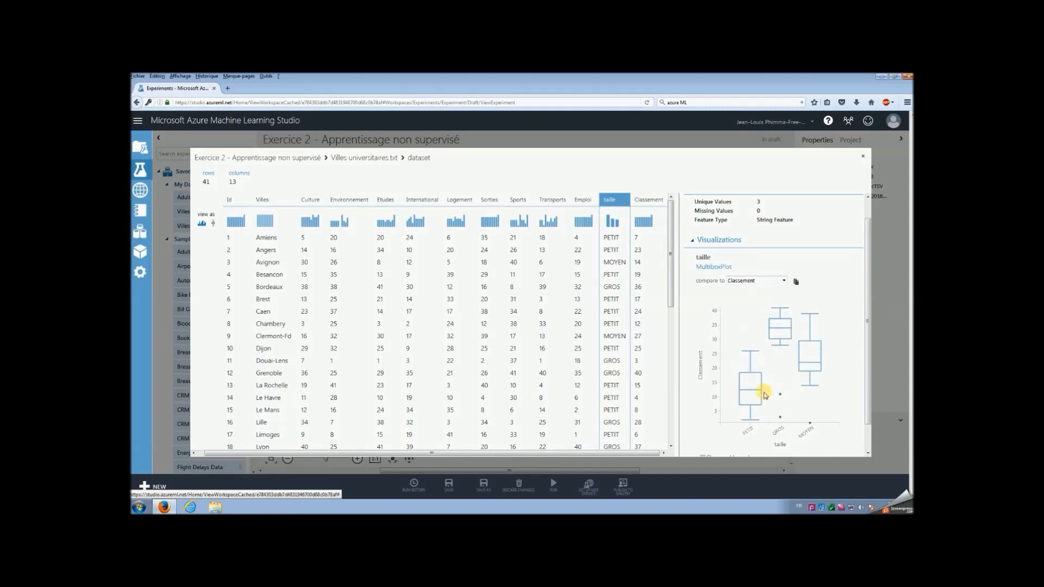
pyautogui.scroll(-2, 764, 400)
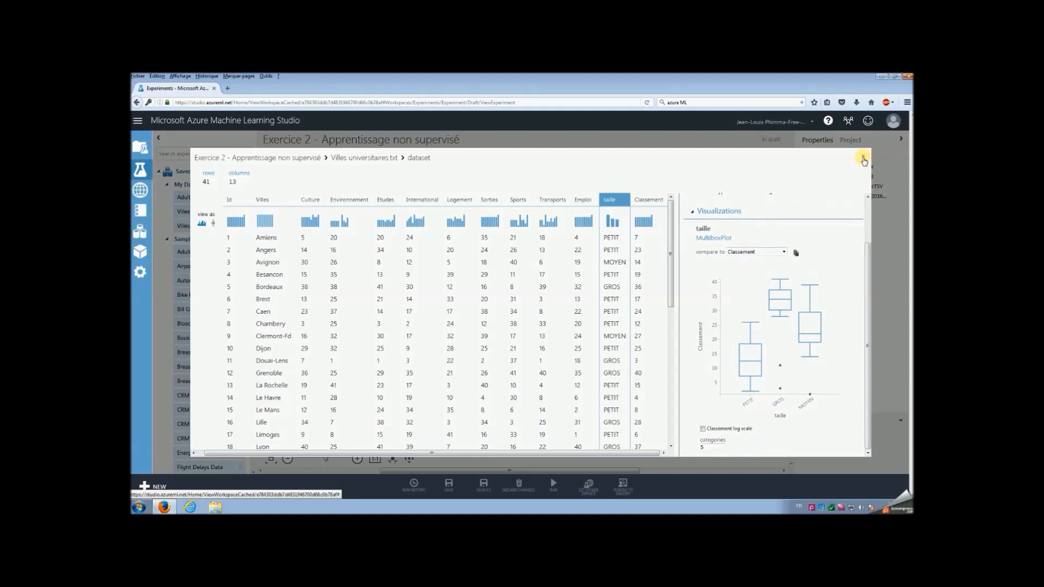
pyautogui.click(864, 158)
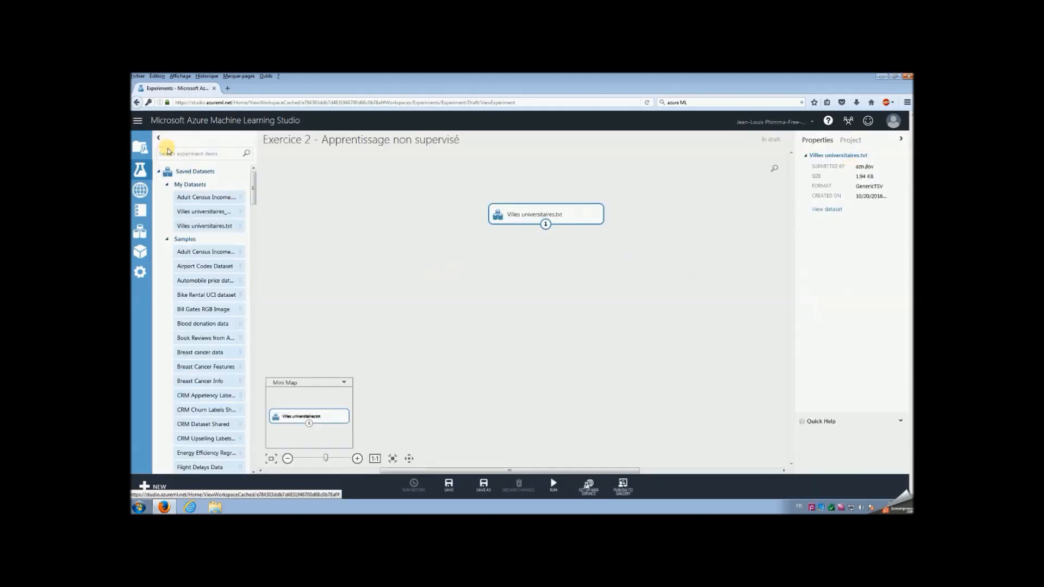
# Step: Add a Summarize Data module beside the dataset, connect Villes universitaires.txt to it, and run the experiment
pyautogui.write('k')
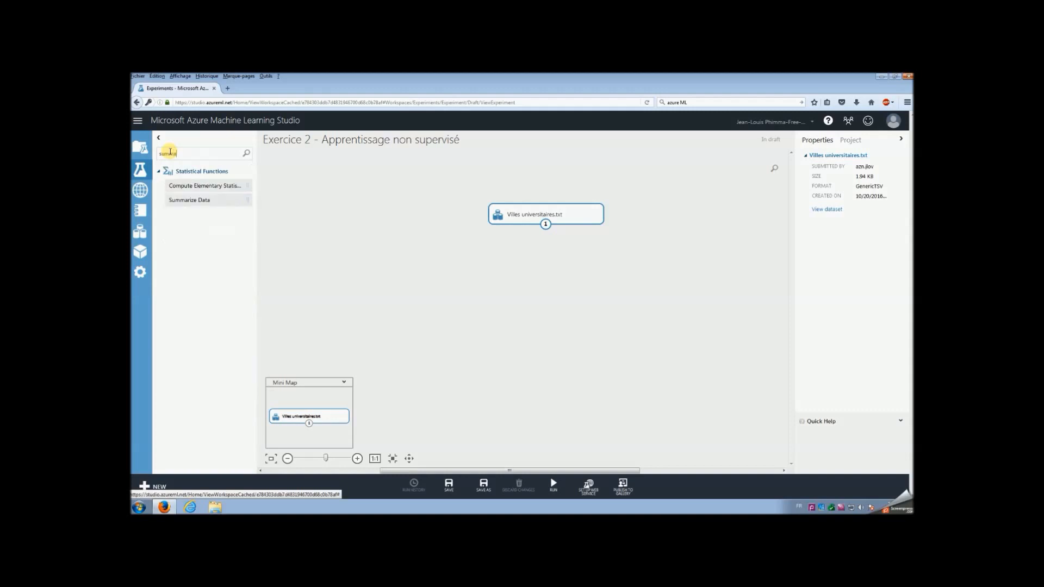
pyautogui.moveTo(205, 201); pyautogui.dragTo(656, 242)
pyautogui.rightClick(601, 273)
pyautogui.click(575, 274)
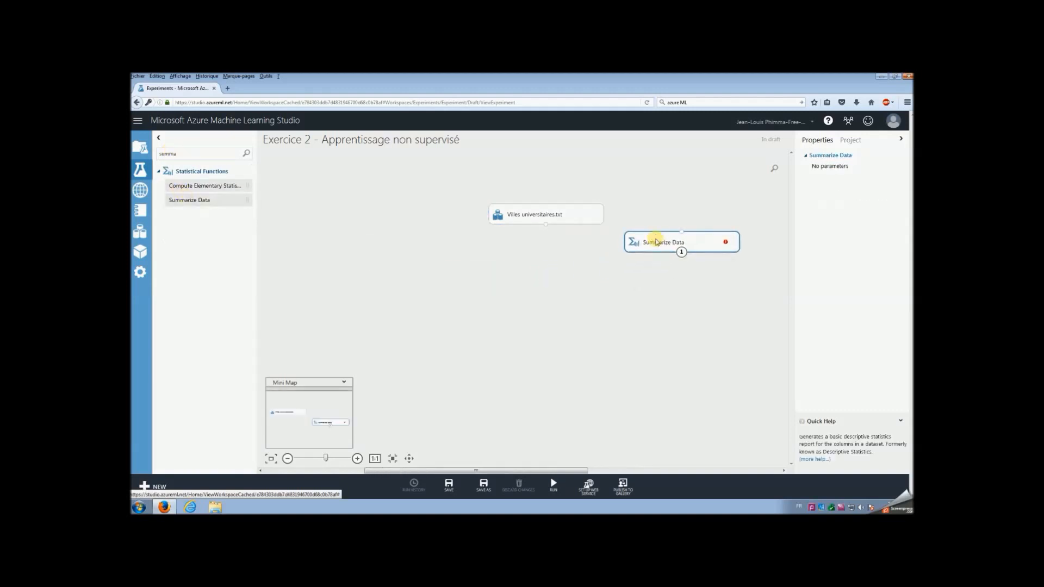
pyautogui.moveTo(546, 225); pyautogui.dragTo(676, 237)
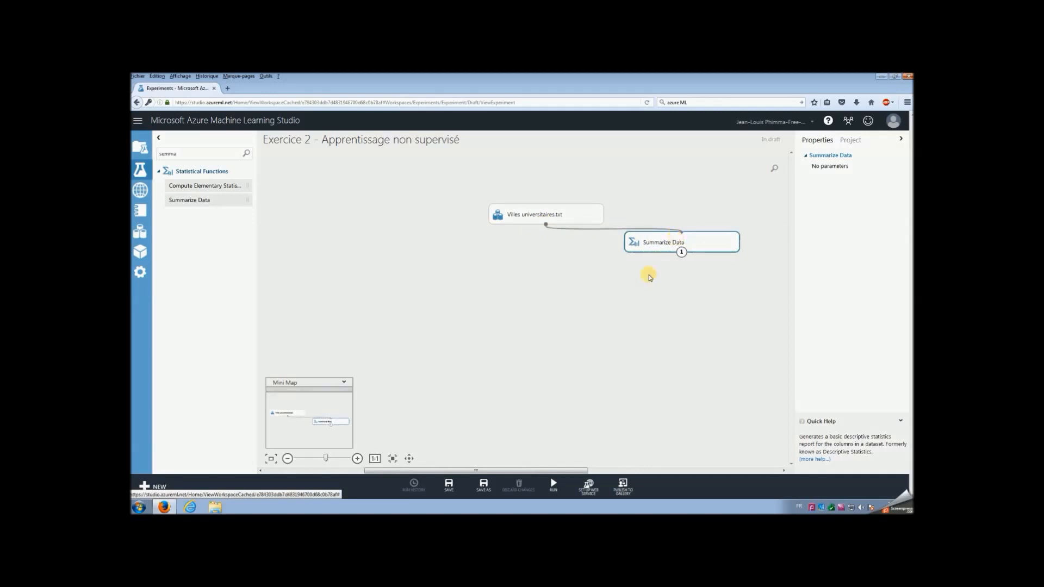
pyautogui.click(542, 489)
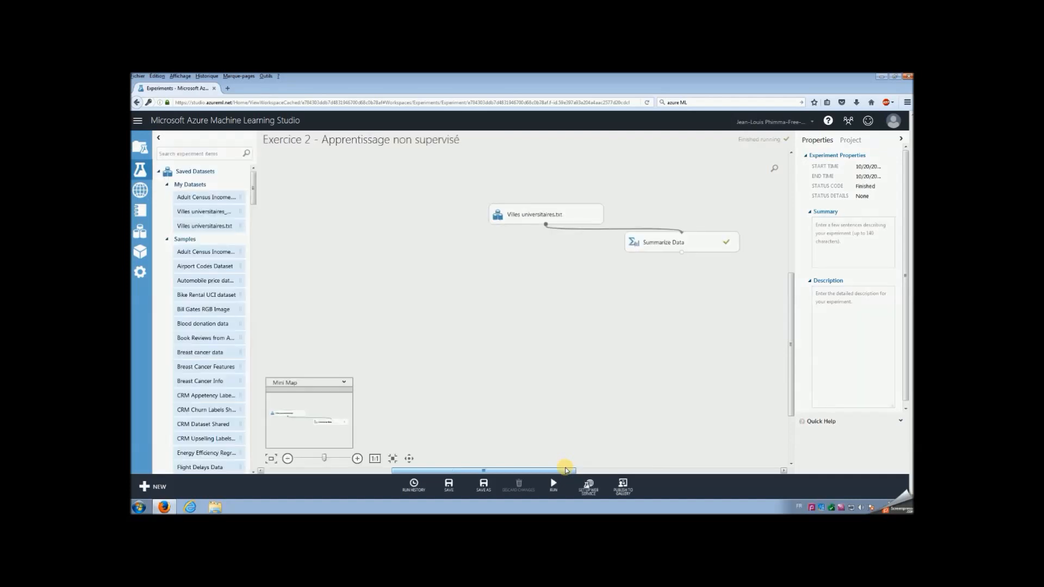
# Step: Visualize Summarize Data's results dataset, examine the descriptive statistics across all columns, and close the view
pyautogui.rightClick(712, 239)
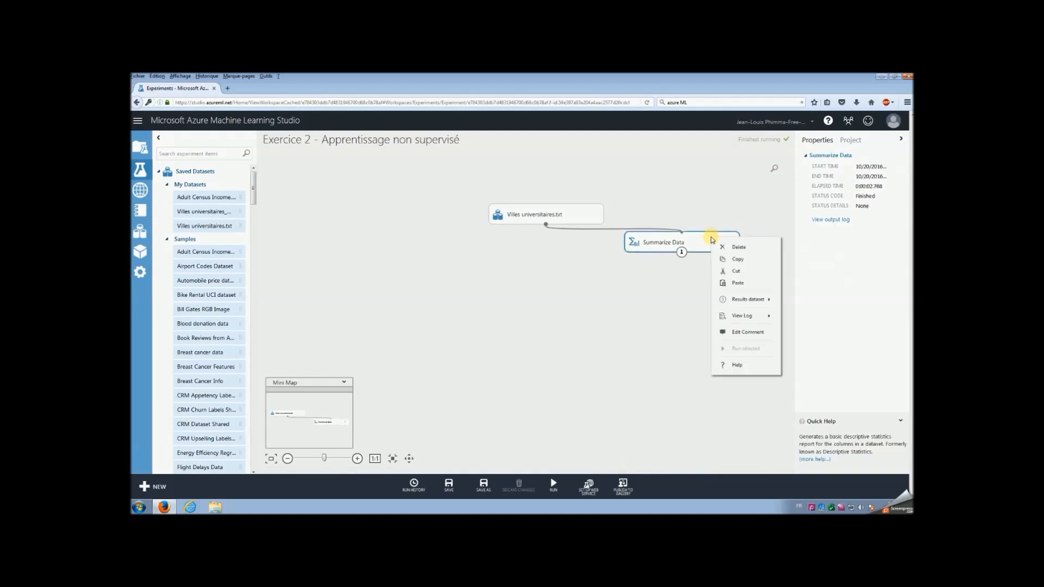
pyautogui.moveTo(755, 300)
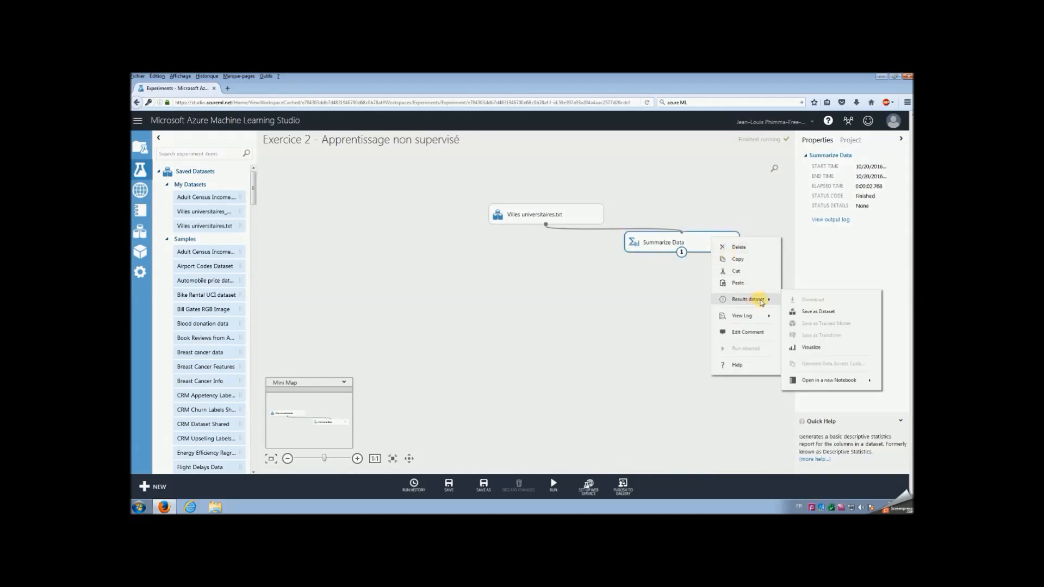
pyautogui.click(821, 348)
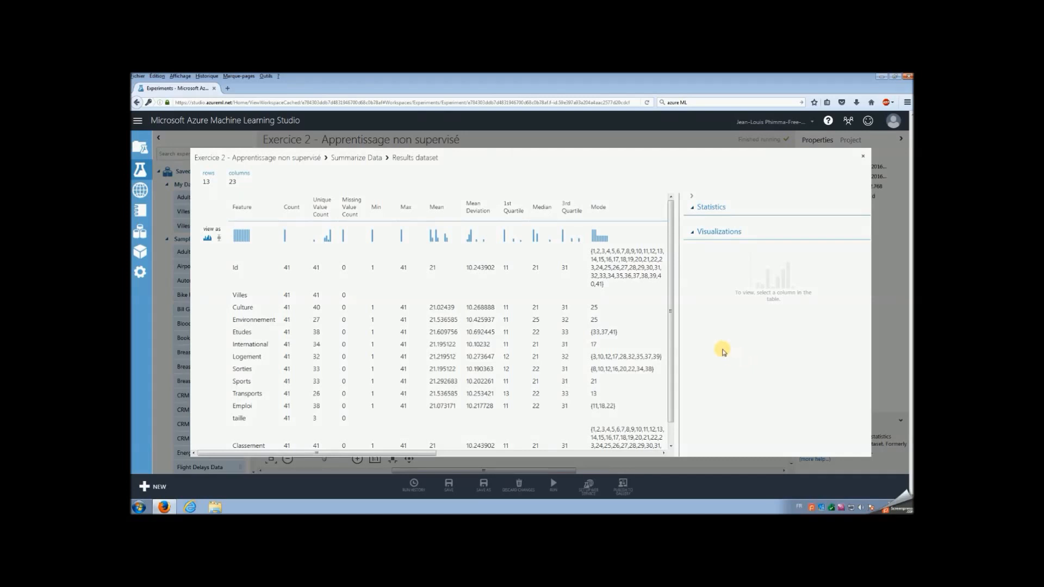
pyautogui.moveTo(410, 453); pyautogui.dragTo(676, 450)
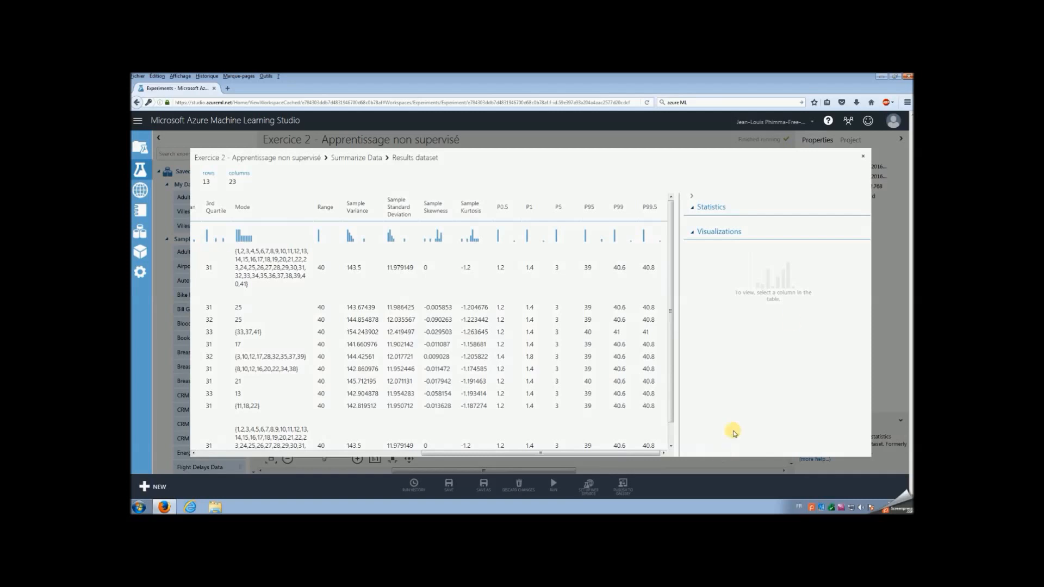
pyautogui.moveTo(671, 289); pyautogui.dragTo(670, 303)
pyautogui.moveTo(620, 453); pyautogui.dragTo(380, 460)
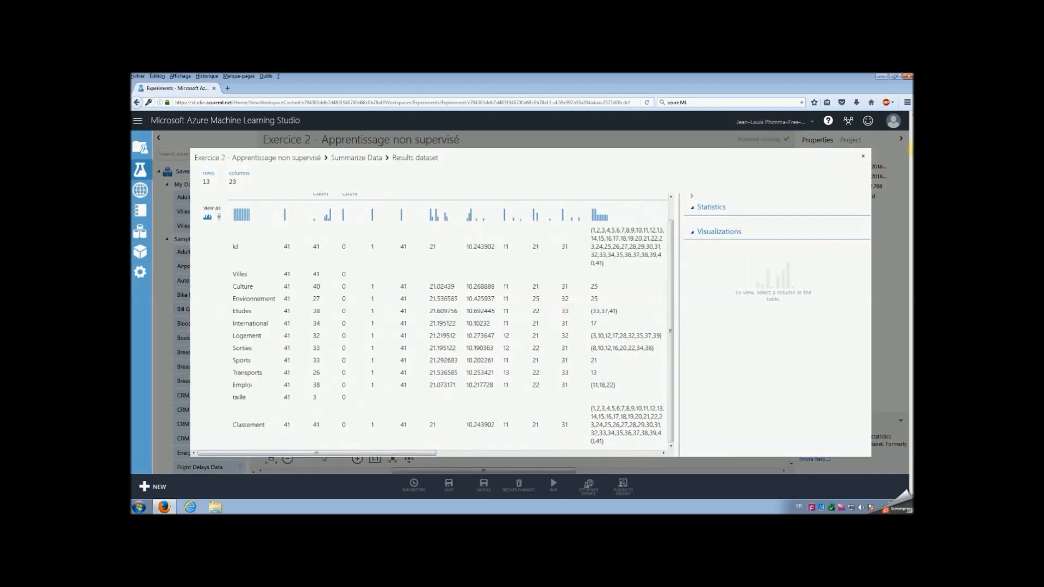
pyautogui.click(862, 156)
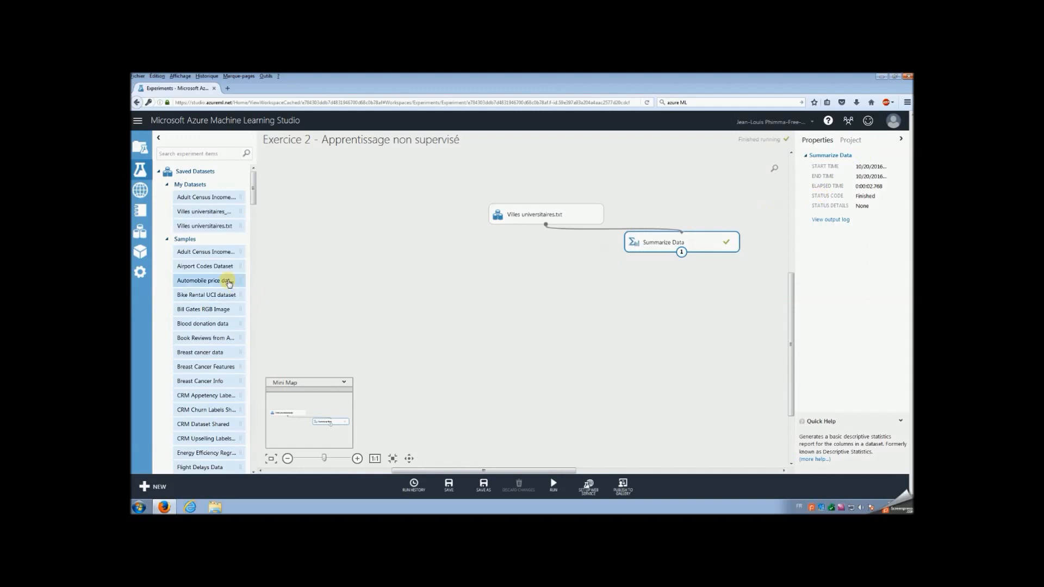
# Step: Find the K-Means Clustering module and add it to the canvas beside Villes universitaires.txt
pyautogui.click(193, 155)
pyautogui.write('k mean')
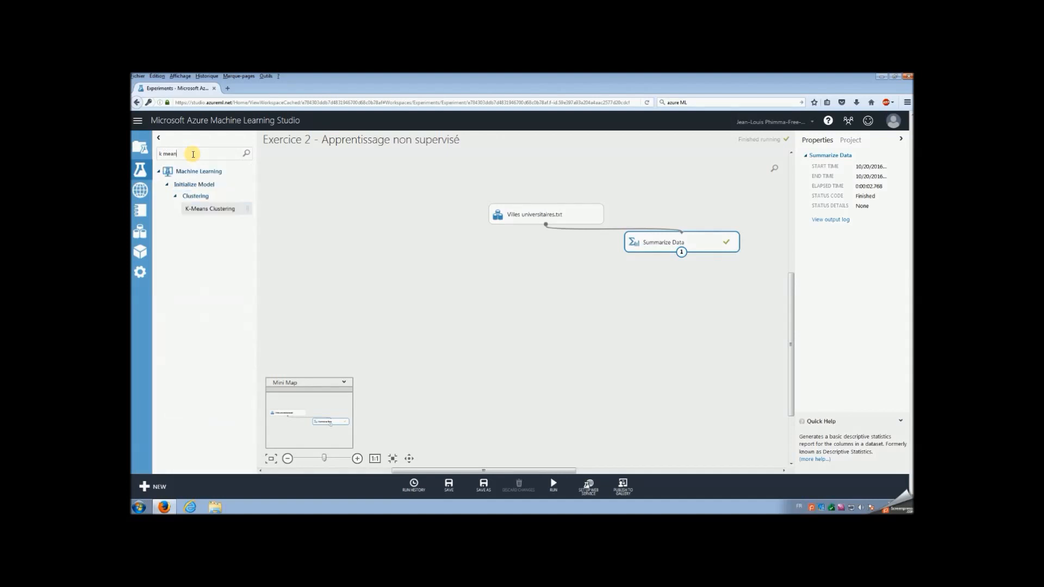
pyautogui.moveTo(191, 209); pyautogui.dragTo(431, 259)
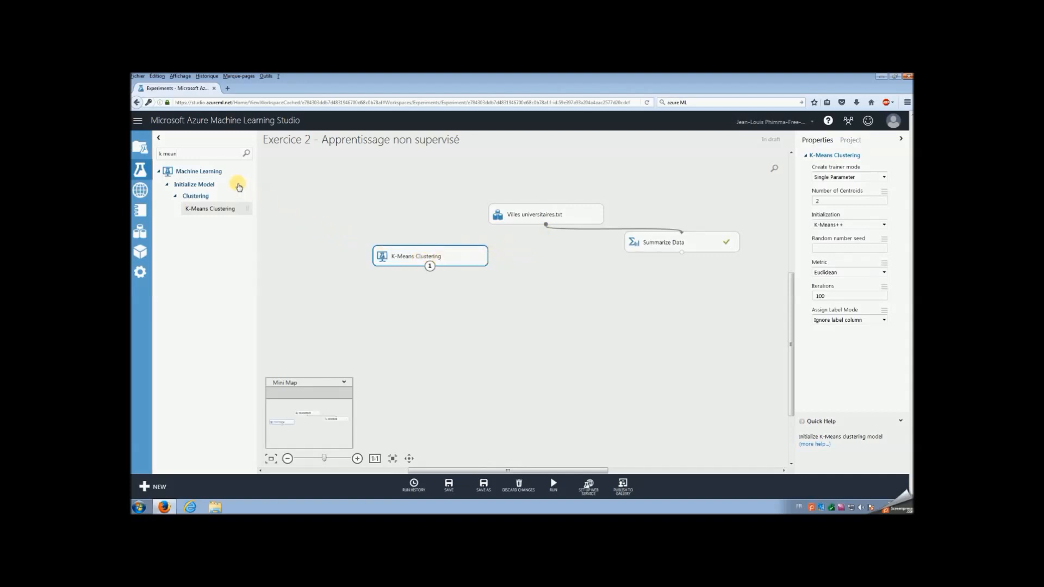
# Step: Add a Train Clustering Model module below K-Means Clustering and connect both K-Means Clustering and Villes universitaires.txt to its inputs
pyautogui.moveTo(190, 155); pyautogui.dragTo(132, 158)
pyautogui.write('train')
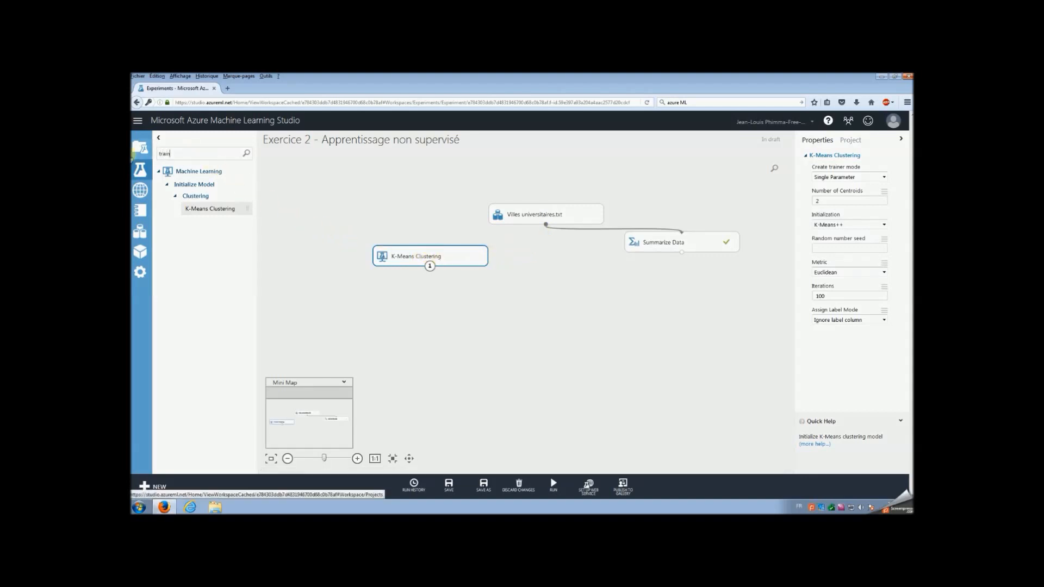
pyautogui.write(' c')
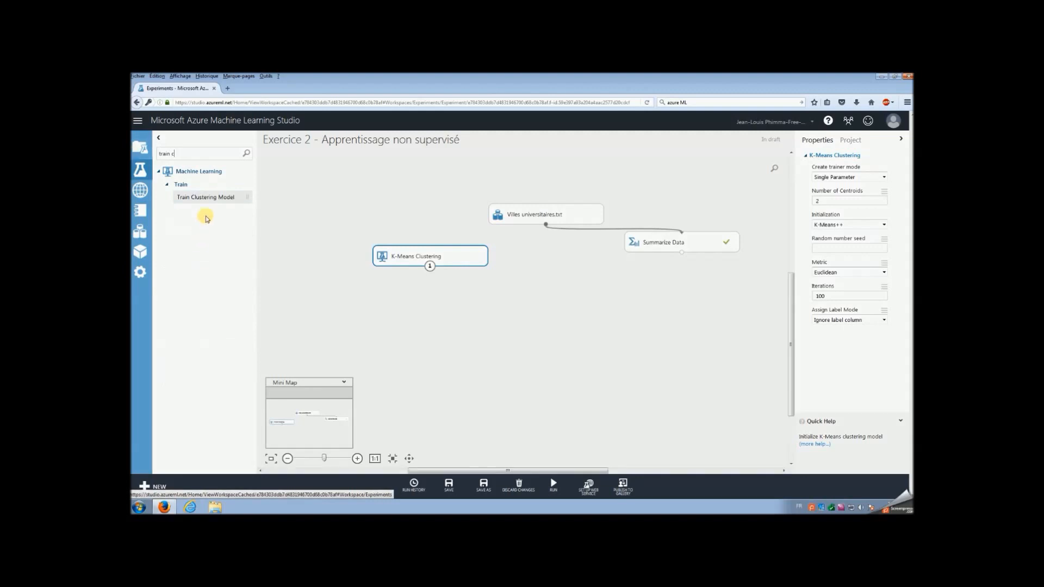
pyautogui.moveTo(359, 273); pyautogui.dragTo(510, 304)
pyautogui.moveTo(430, 267); pyautogui.dragTo(491, 295)
pyautogui.moveTo(546, 225); pyautogui.dragTo(533, 302)
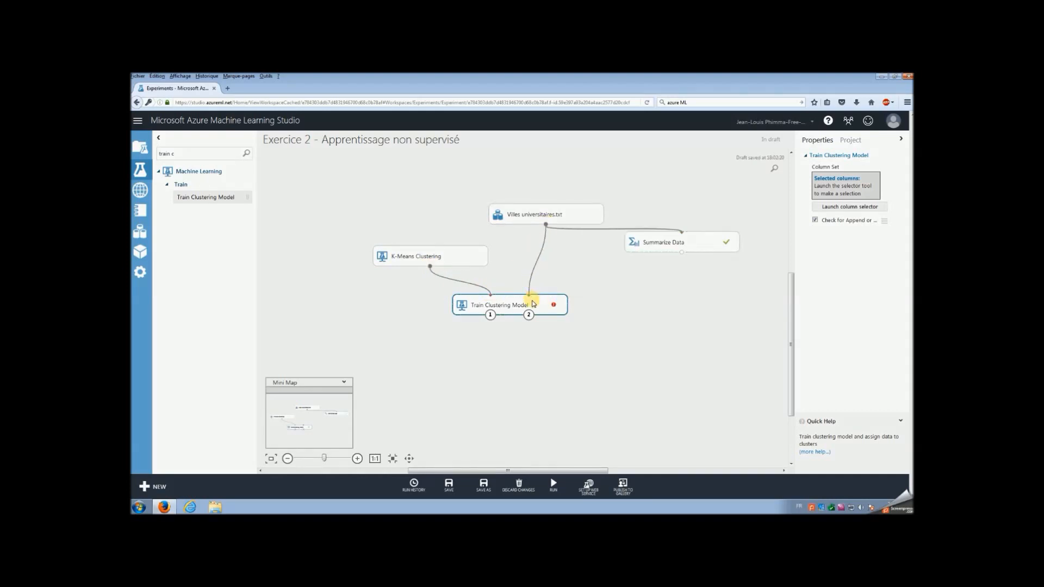
# Step: Set the K-Means Clustering module's Number of Centroids to 3
pyautogui.click(448, 256)
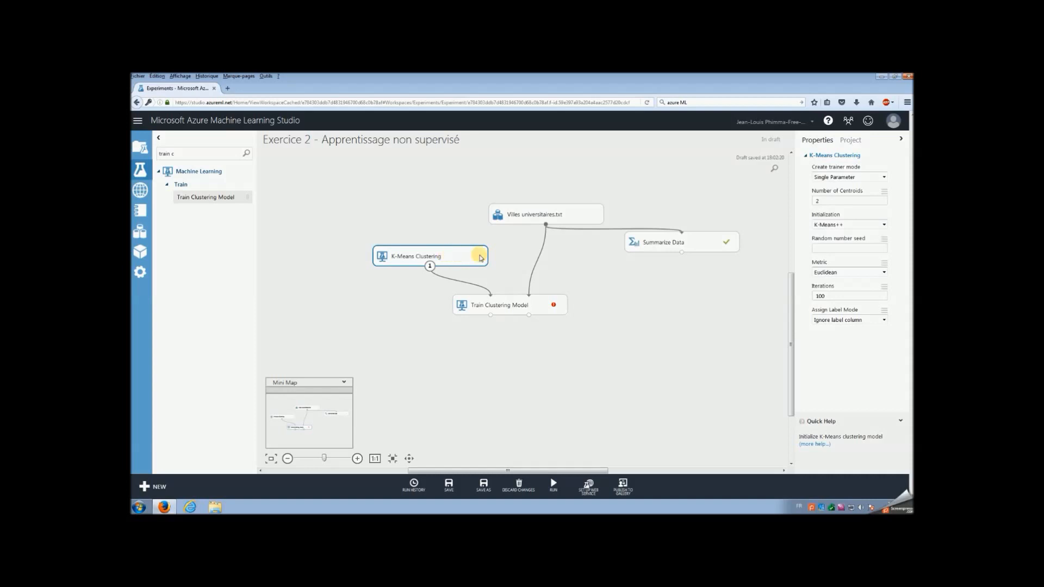
pyautogui.click(829, 202)
pyautogui.doubleClick(829, 202)
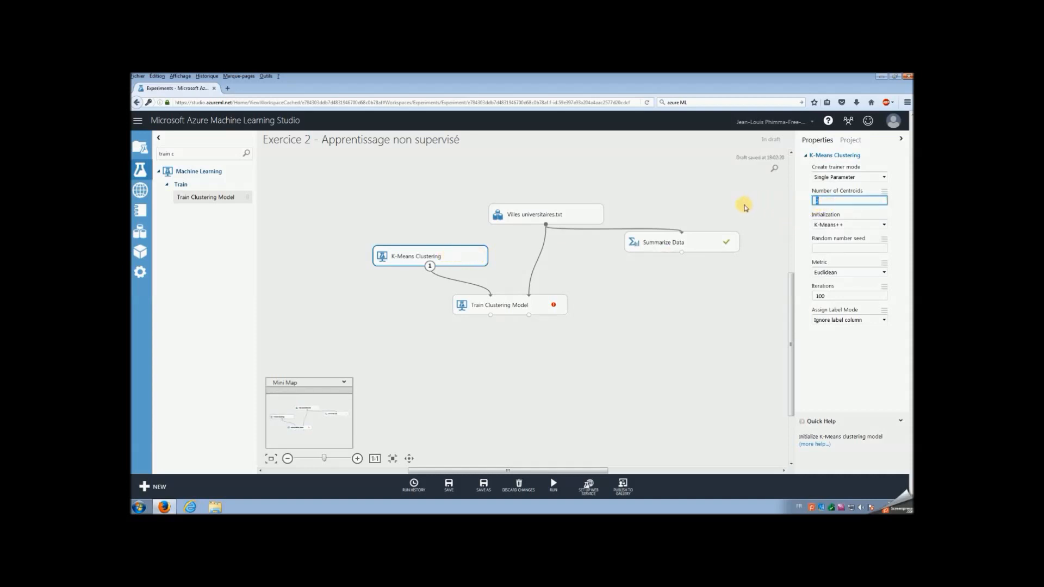
pyautogui.write('3')
# Step: Set Train Clustering Model's columns to Culture through Emploi plus Classement, leaving out Id, Villes and taille, and run the experiment
pyautogui.click(538, 306)
pyautogui.click(839, 210)
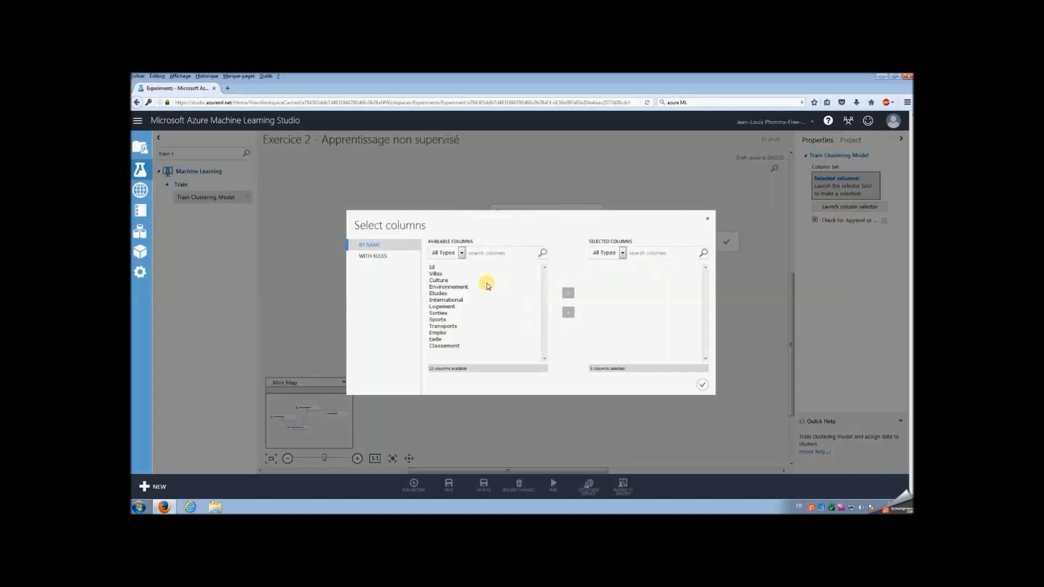
pyautogui.click(444, 287)
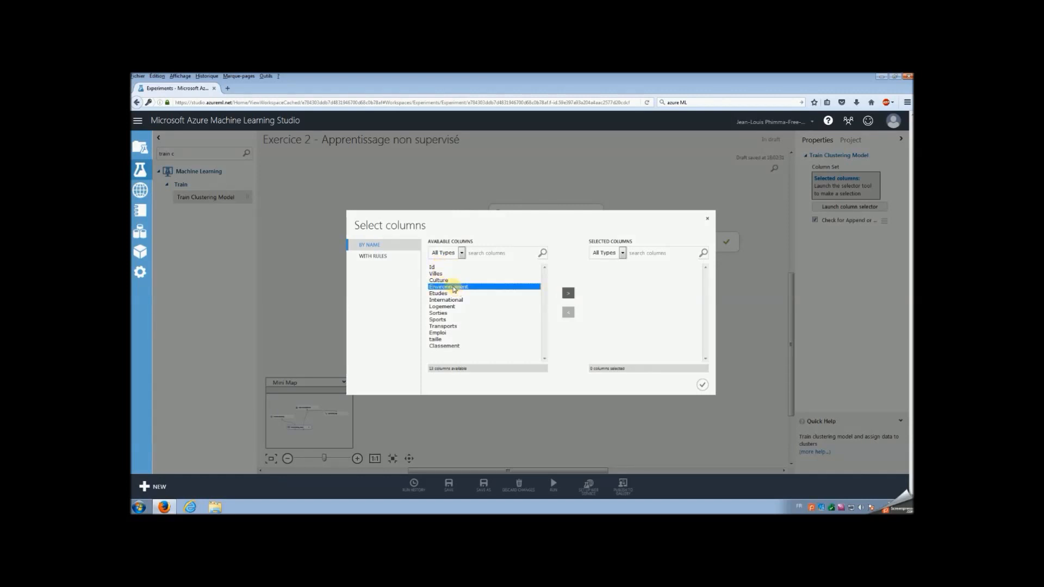
pyautogui.click(446, 281)
pyautogui.hotkey('shift', 'Down')
pyautogui.hotkey('shift', 'Down')
pyautogui.hotkey('shift', 'Down')
pyautogui.hotkey('shift', 'Down')
pyautogui.hotkey('shift', 'Down')
pyautogui.hotkey('shift', 'Down')
pyautogui.hotkey('shift', 'Down')
pyautogui.hotkey('shift', 'Down')
pyautogui.hotkey('shift', 'Down')
pyautogui.hotkey('shift', 'Down')
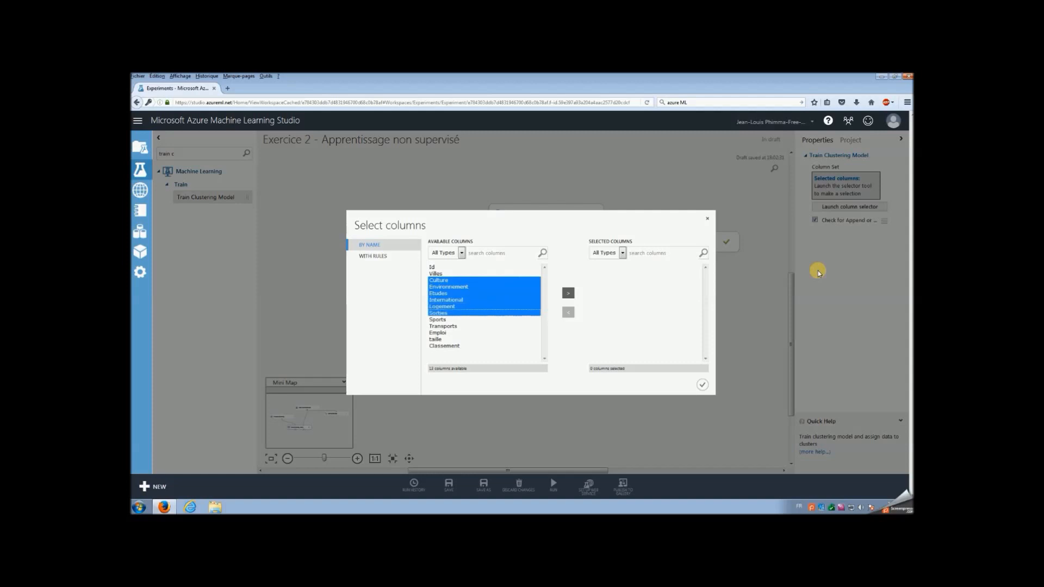
pyautogui.click(568, 293)
pyautogui.click(610, 327)
pyautogui.click(568, 313)
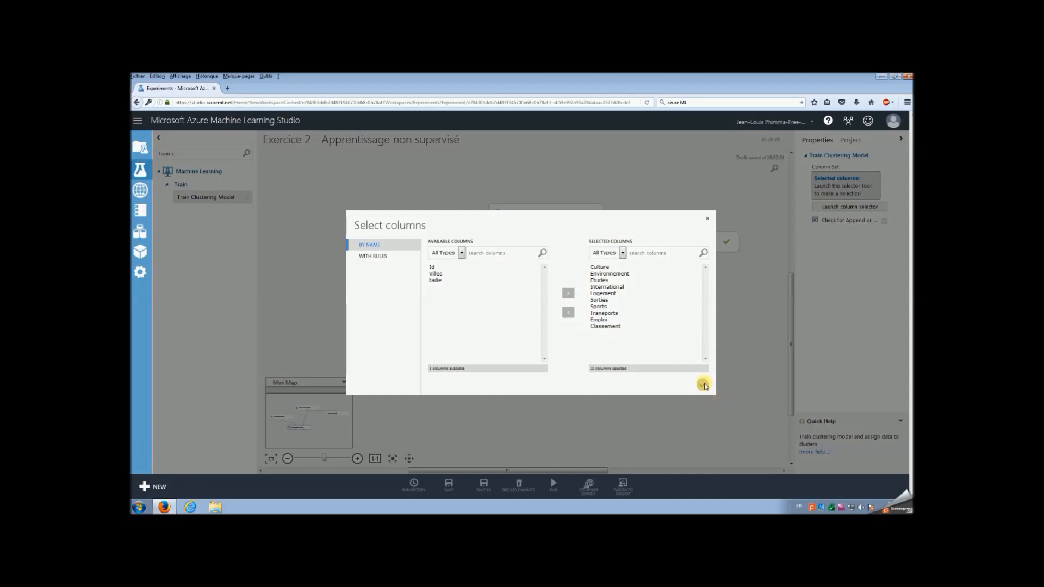
pyautogui.click(704, 385)
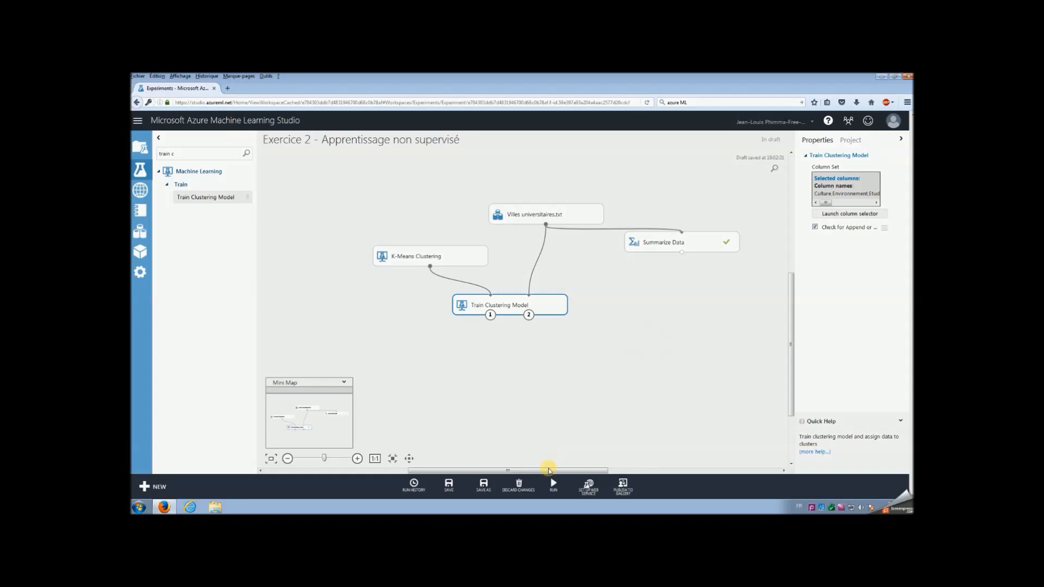
pyautogui.click(553, 485)
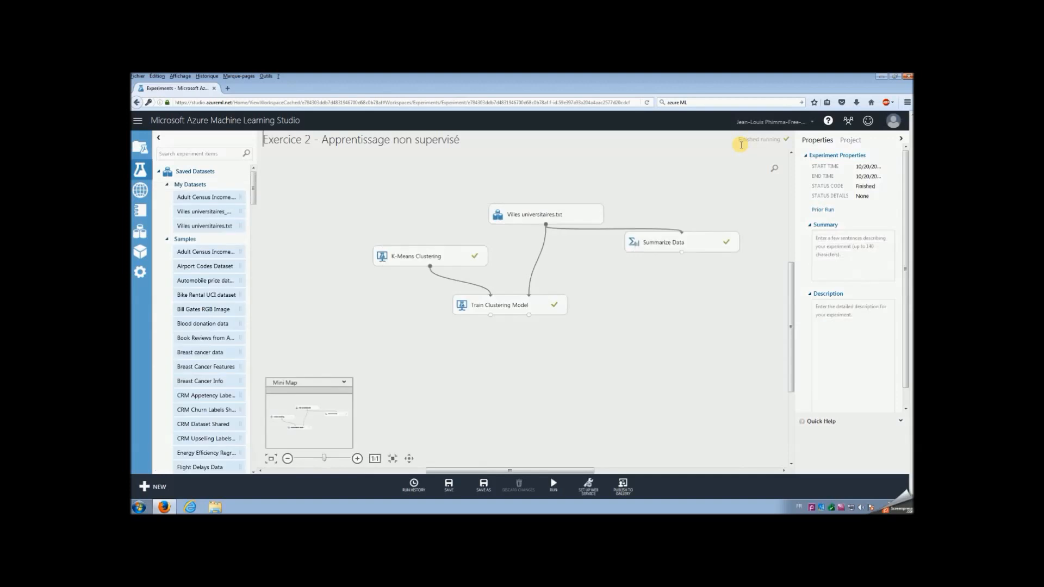
# Step: Visualize Train Clustering Model's results dataset, examine the cluster ellipses on the principal component plot, and close the view
pyautogui.rightClick(545, 307)
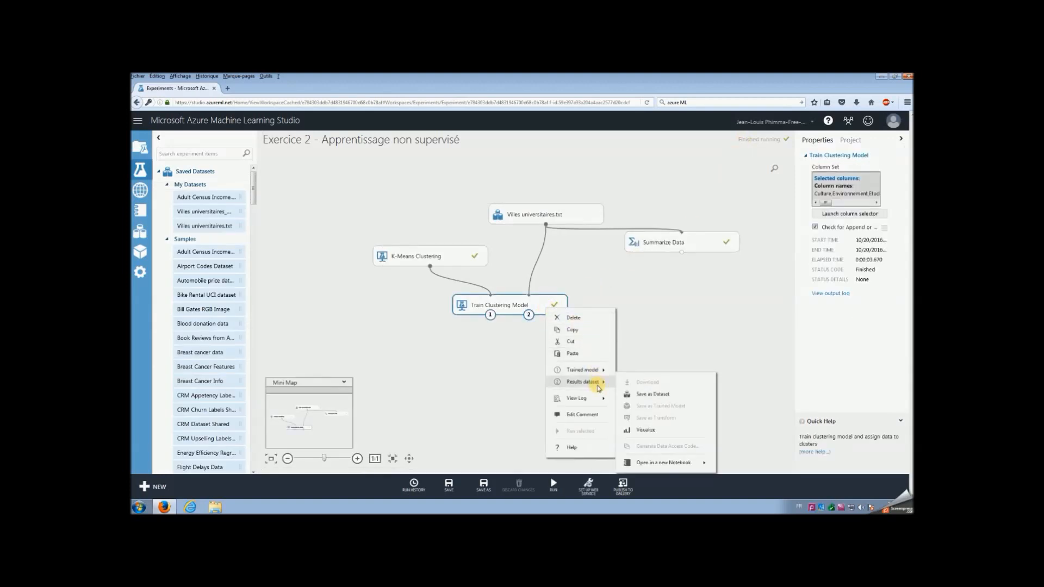
pyautogui.moveTo(601, 385)
pyautogui.click(662, 430)
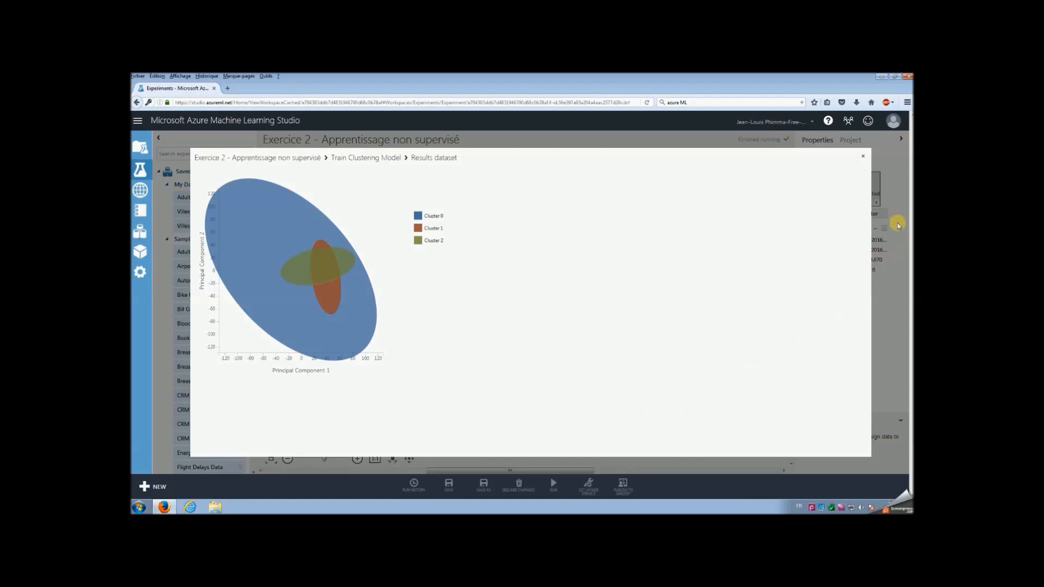
pyautogui.click(863, 157)
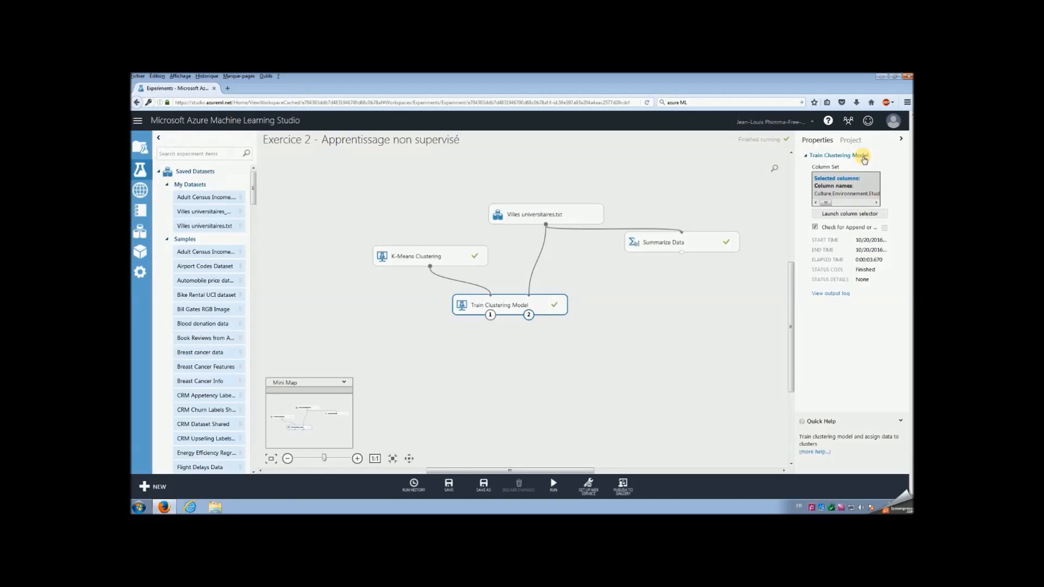
# Step: Add a Select Columns in Dataset module below Train Clustering Model and connect the model's results dataset output to it
pyautogui.click(407, 234)
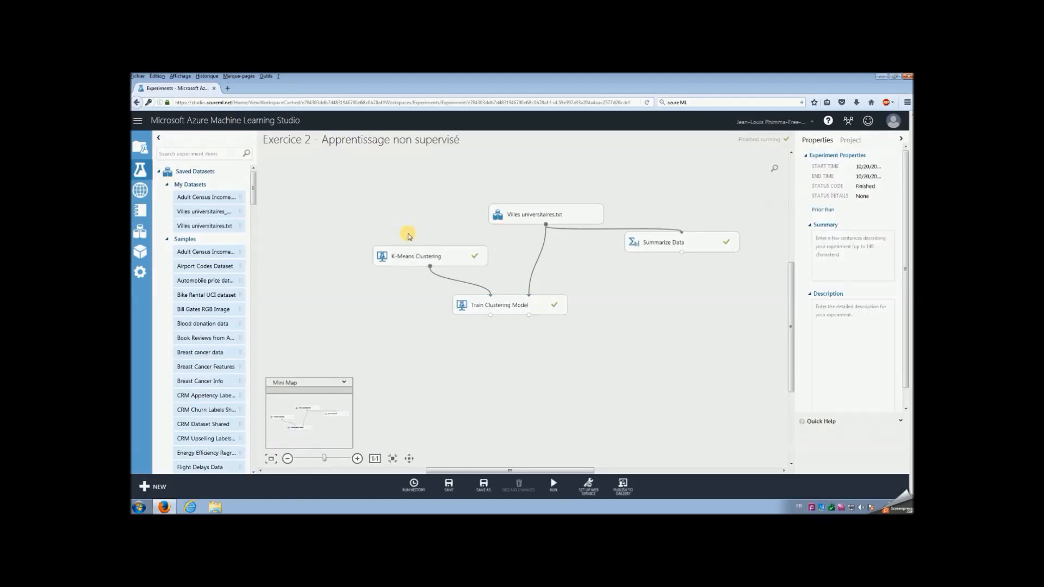
pyautogui.write('select c')
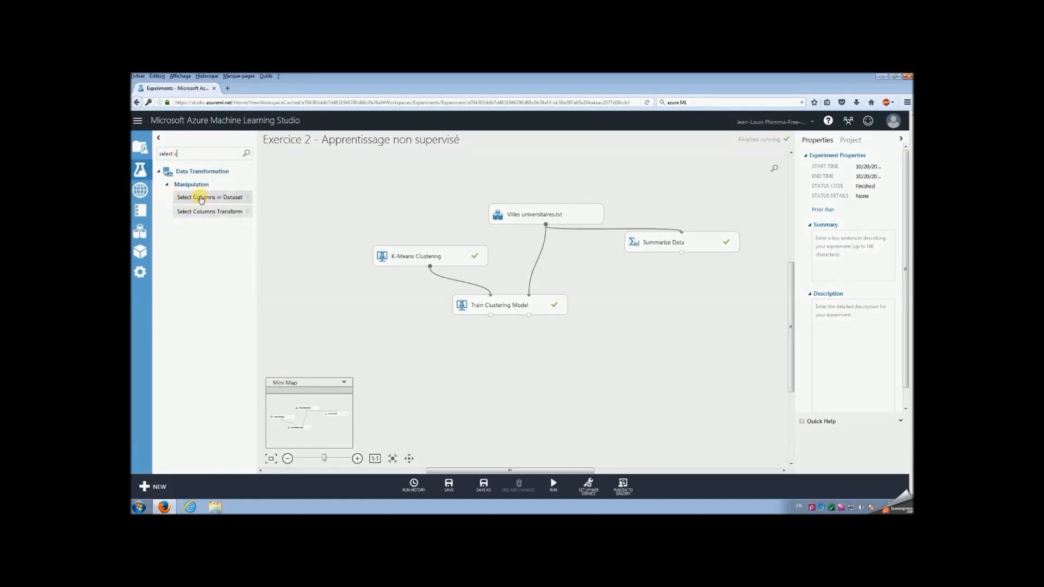
pyautogui.moveTo(197, 198); pyautogui.dragTo(539, 362)
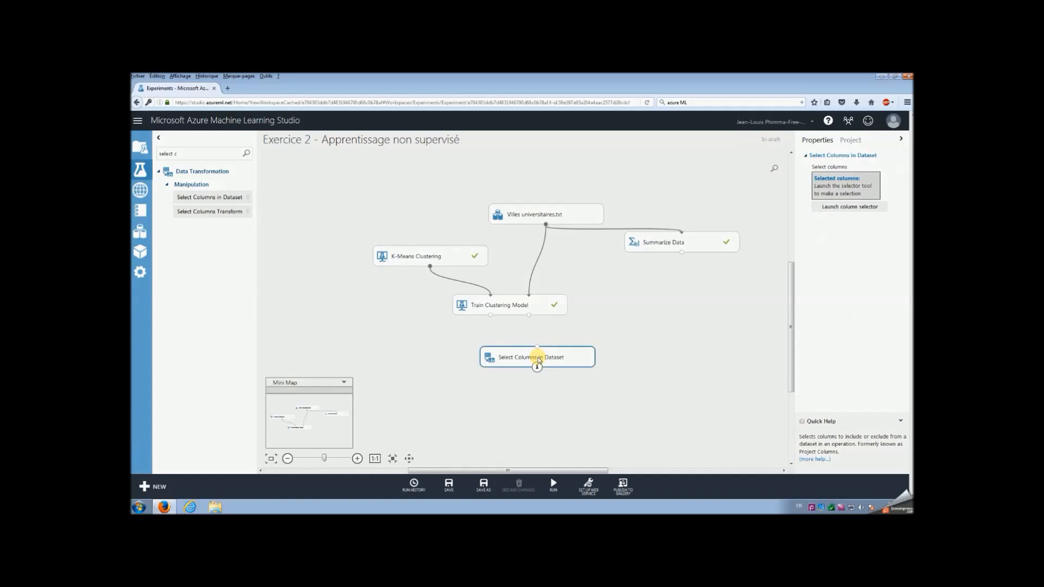
pyautogui.moveTo(528, 317)
pyautogui.mouseDown()
pyautogui.moveTo(534, 354)
pyautogui.moveTo(552, 359)
pyautogui.mouseUp()
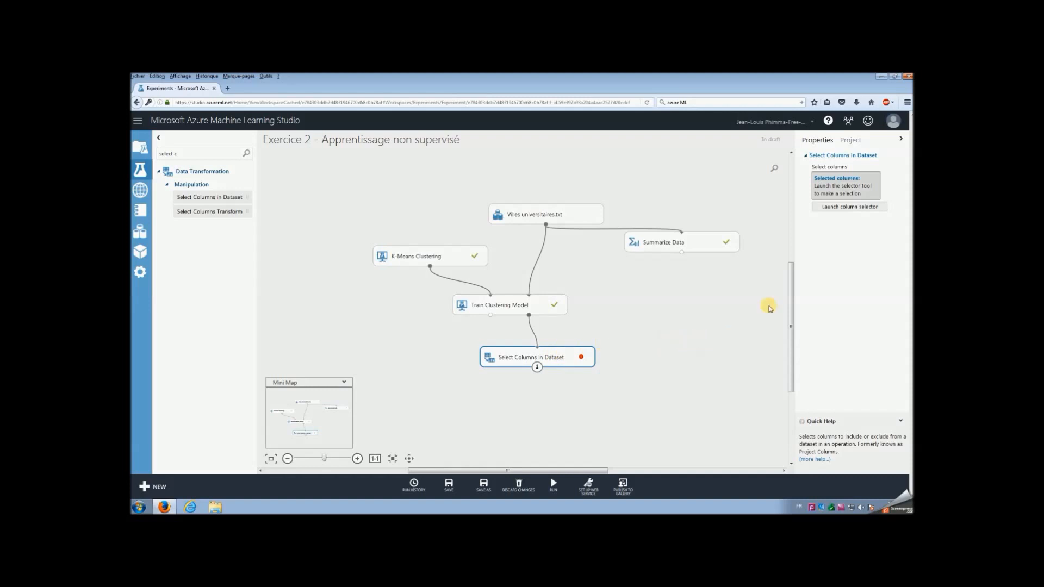
# Step: Select the columns Id through Assignments in Select Columns in Dataset, leaving out the DistancesToClusterCenter columns, and run only that module
pyautogui.click(816, 210)
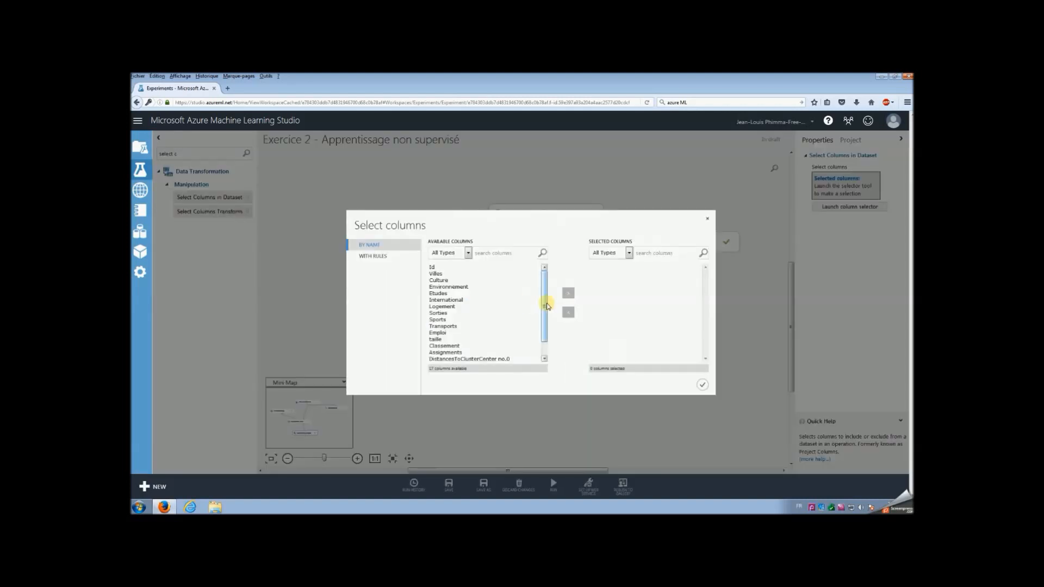
pyautogui.click(437, 281)
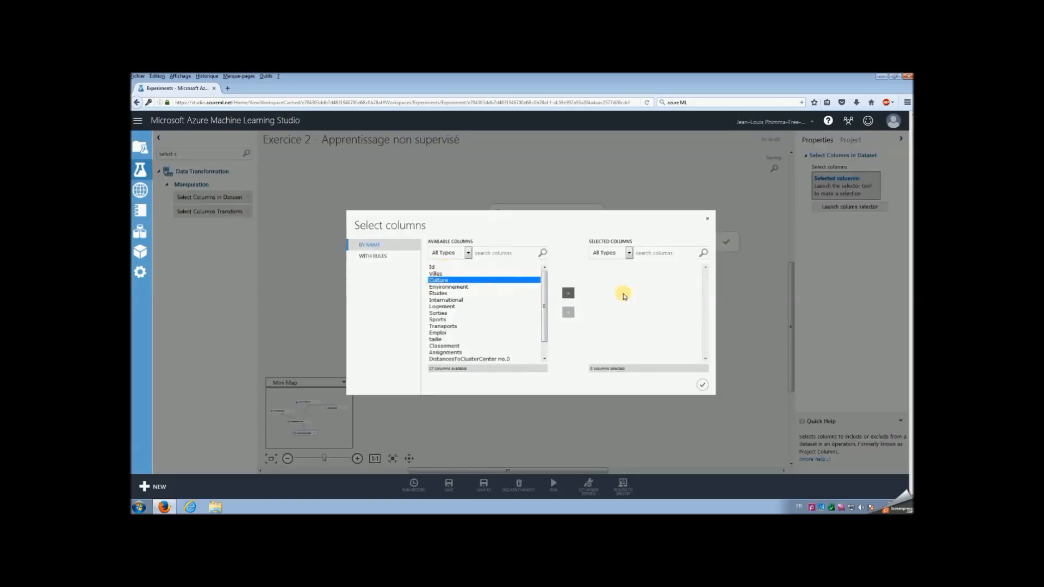
pyautogui.press('Up')
pyautogui.press('Up')
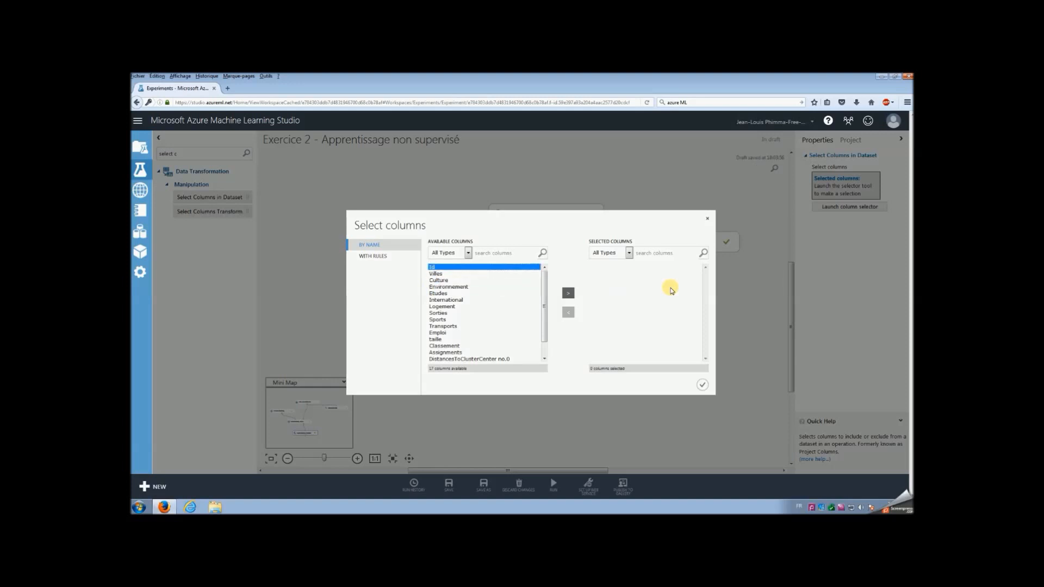
pyautogui.hotkey('shift', 'Down')
pyautogui.hotkey('shift', 'Down')
pyautogui.hotkey('shift', 'Down')
pyautogui.hotkey('shift', 'Down')
pyautogui.hotkey('shift', 'Down')
pyautogui.hotkey('shift', 'Down')
pyautogui.hotkey('shift', 'Down')
pyautogui.hotkey('shift', 'Down')
pyautogui.hotkey('shift', 'Down')
pyautogui.hotkey('shift', 'Down')
pyautogui.hotkey('shift', 'Down')
pyautogui.hotkey('shift', 'Down')
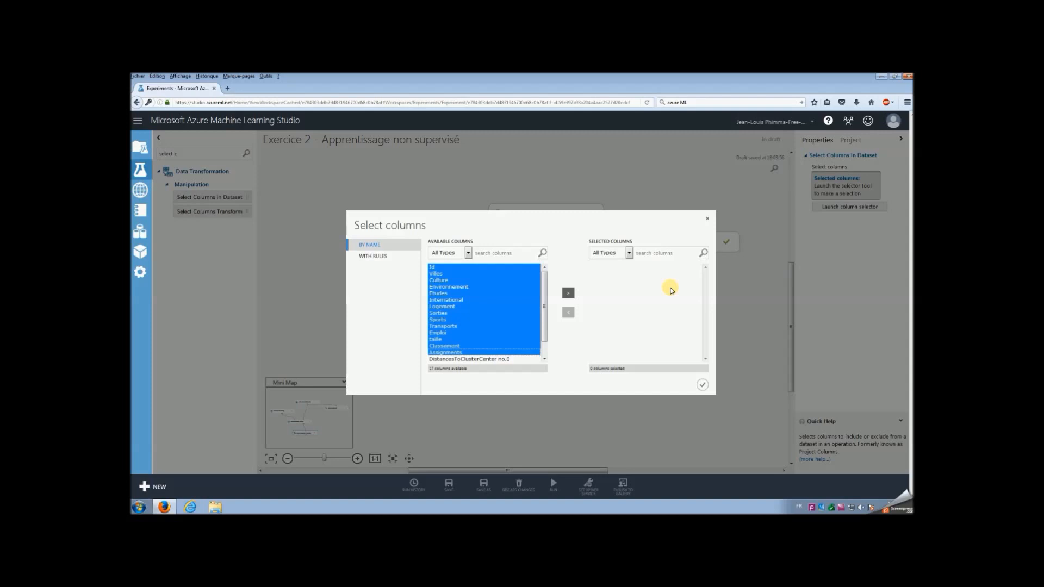
pyautogui.hotkey('shift', 'Down')
pyautogui.scroll(-1, 544, 308)
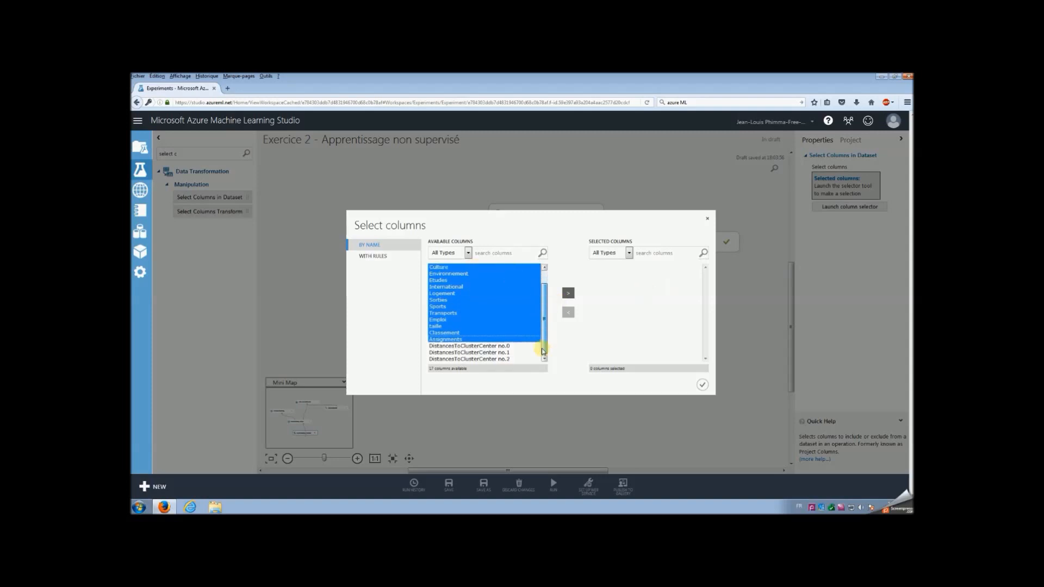
pyautogui.click(568, 293)
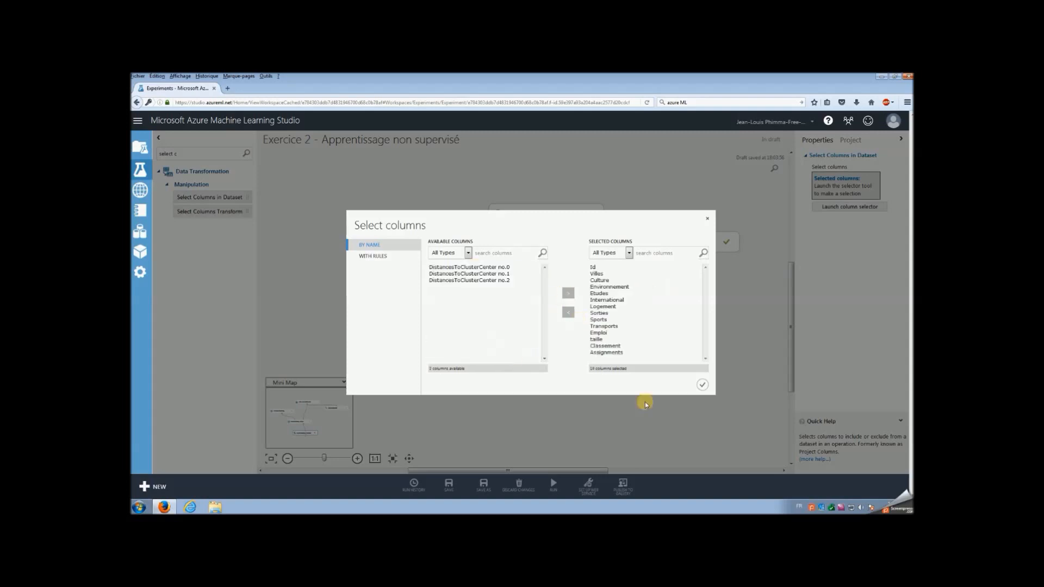
pyautogui.click(702, 384)
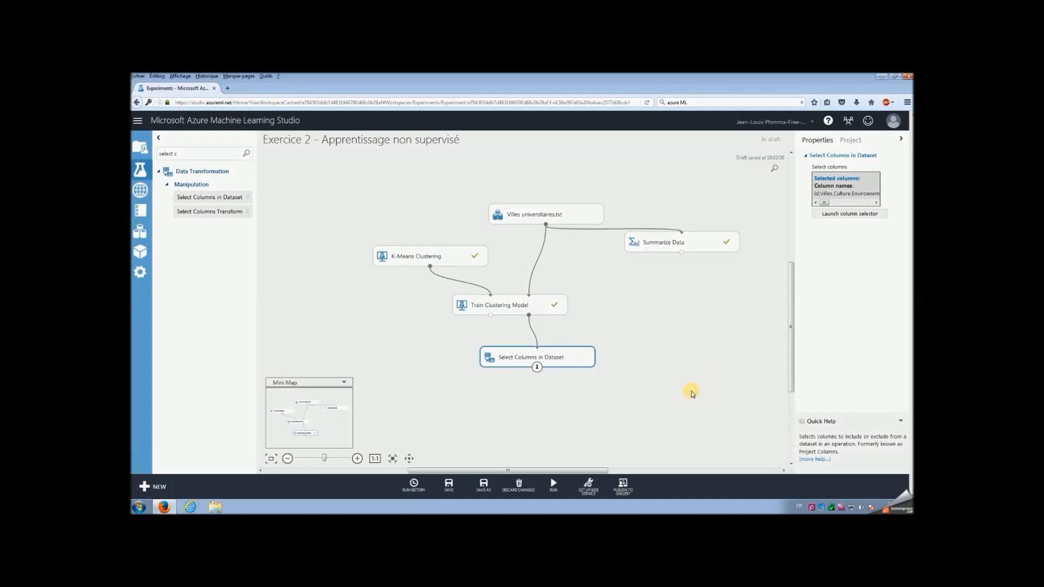
pyautogui.rightClick(579, 364)
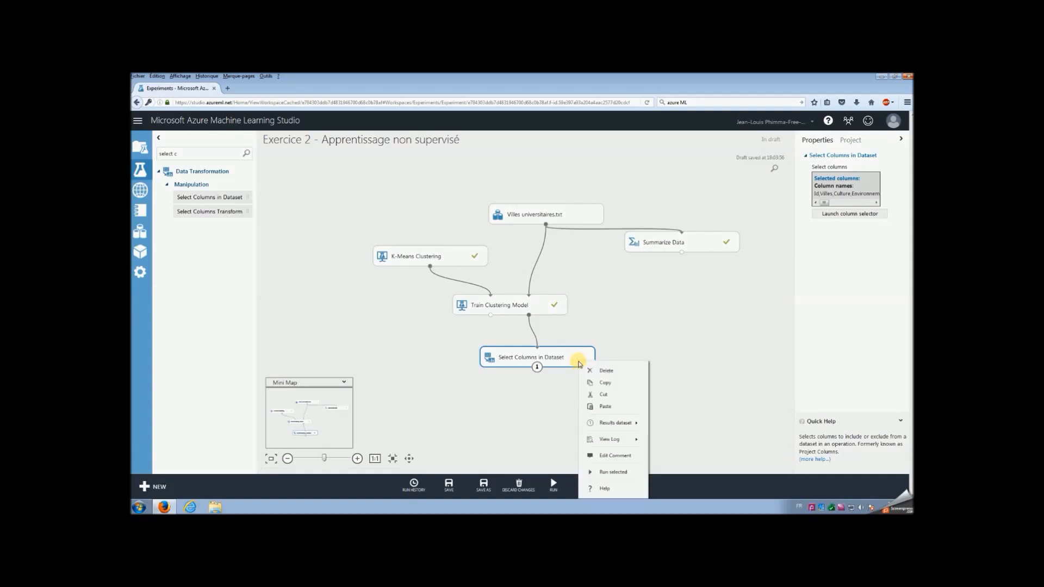
pyautogui.click(600, 477)
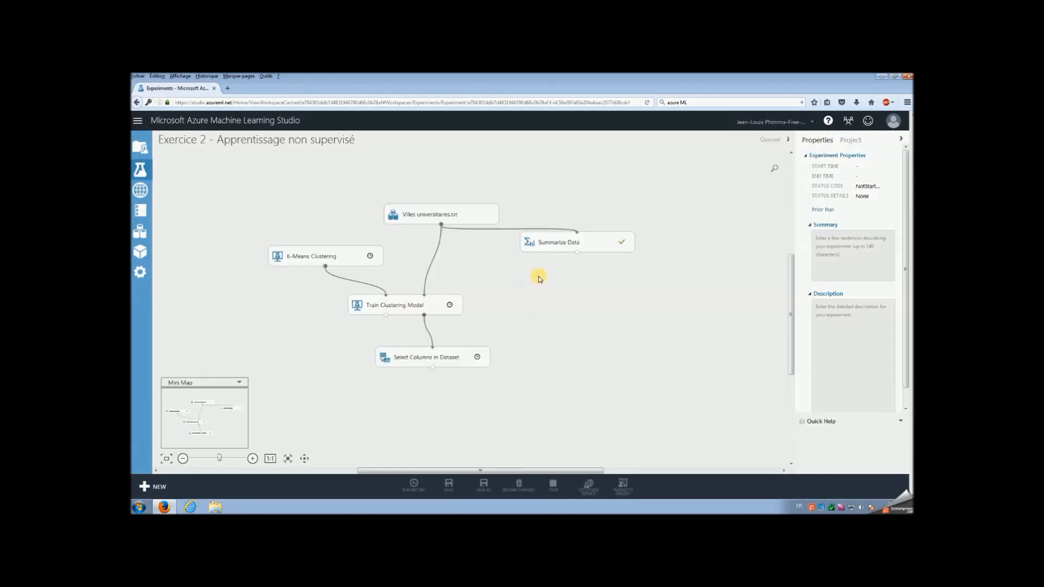
# Step: Visualize Select Columns in Dataset's results dataset and examine the Assignments column's values, statistics and histogram
pyautogui.rightClick(486, 362)
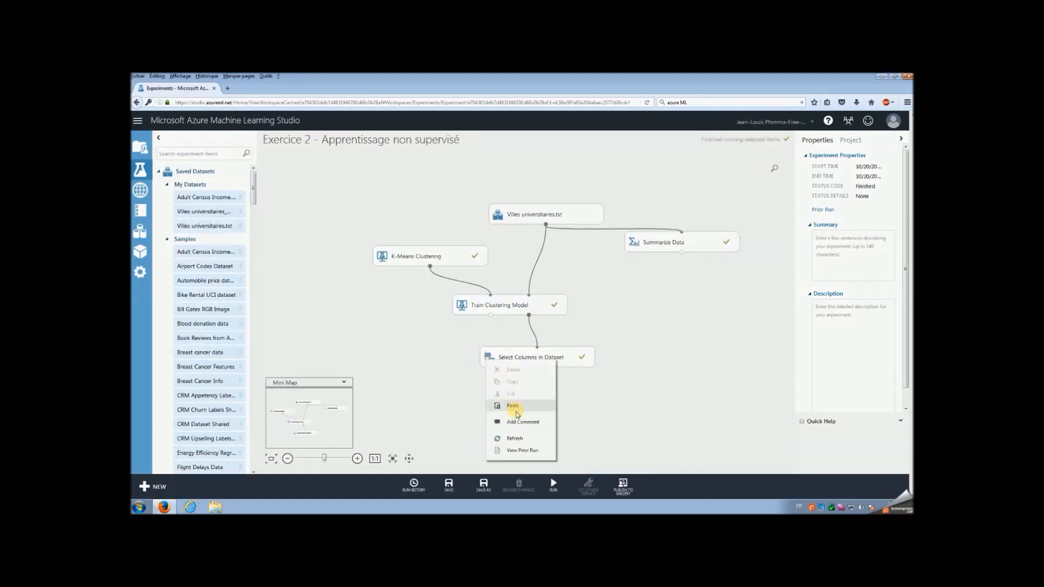
pyautogui.click(566, 356)
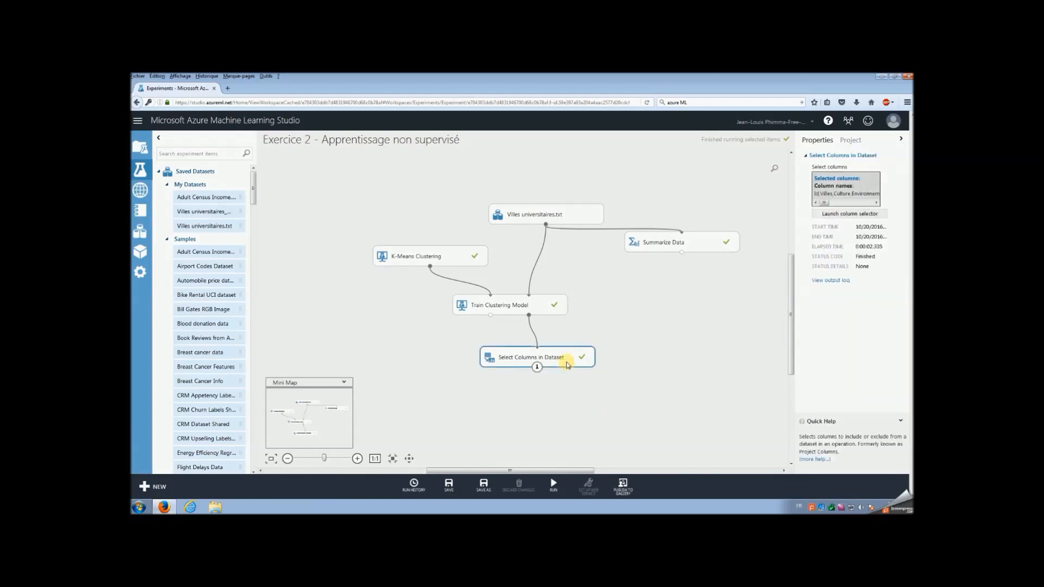
pyautogui.rightClick(568, 361)
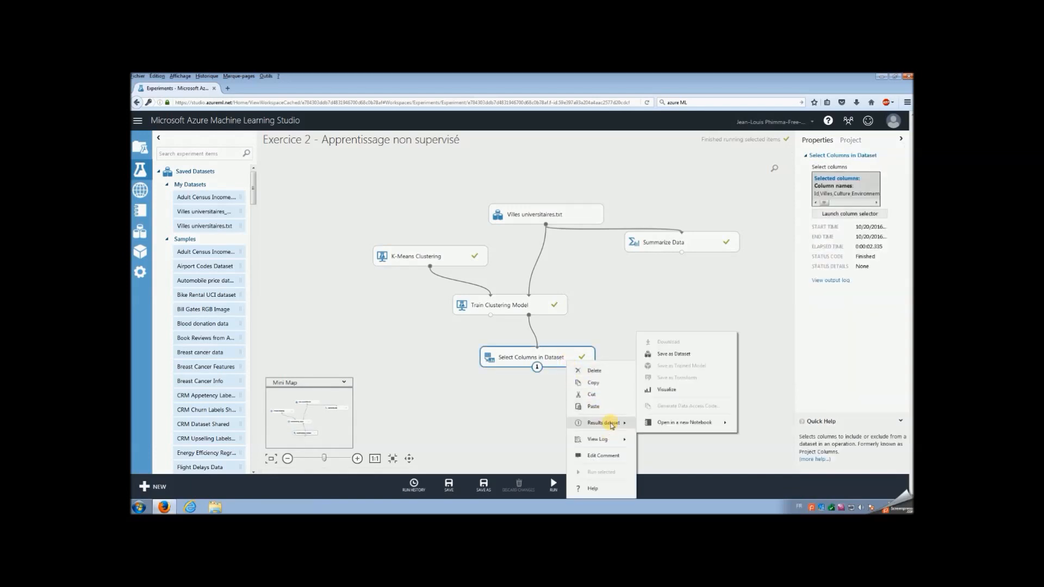
pyautogui.click(667, 397)
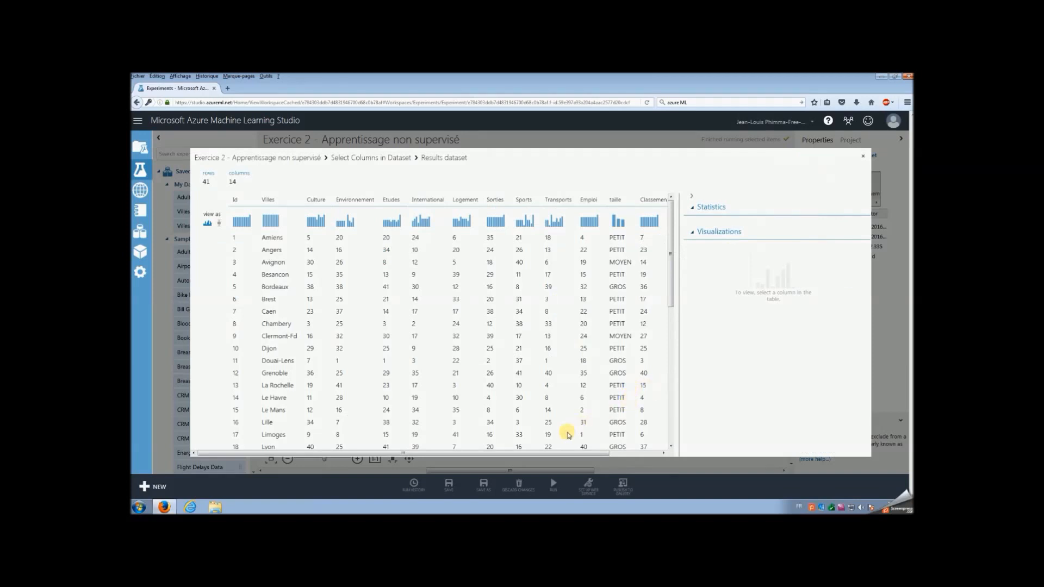
pyautogui.moveTo(549, 452); pyautogui.dragTo(630, 452)
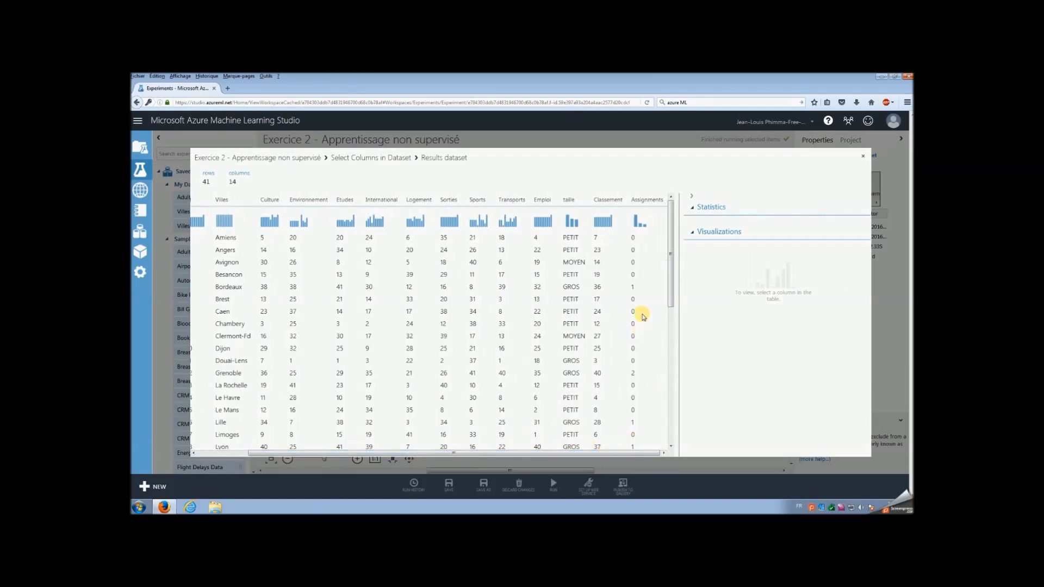
pyautogui.click(640, 200)
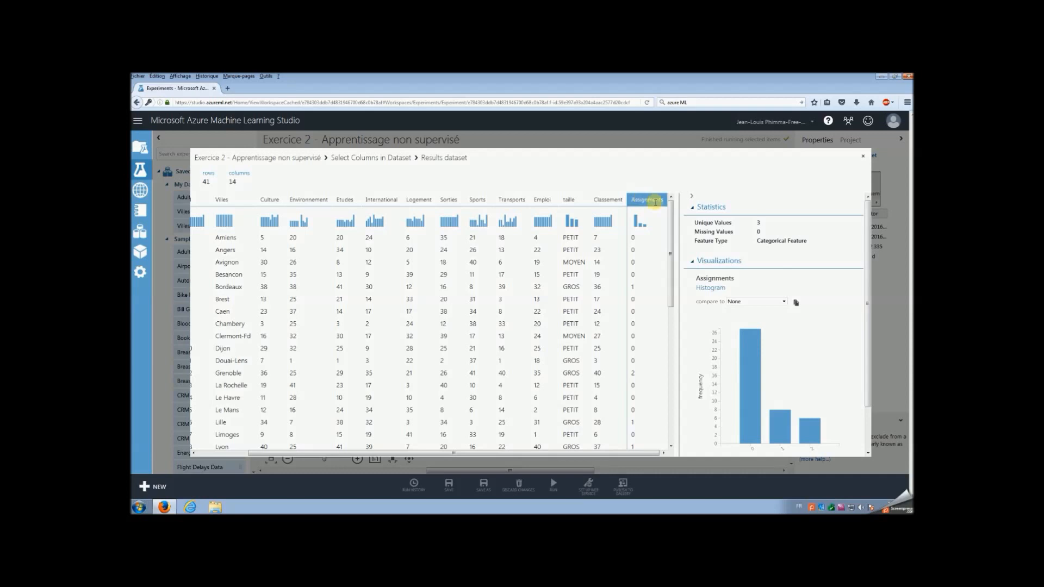
# Step: Examine the Assignments histogram, compare Assignments with taille in a crosstab, and close the results view
pyautogui.scroll(-2, 661, 240)
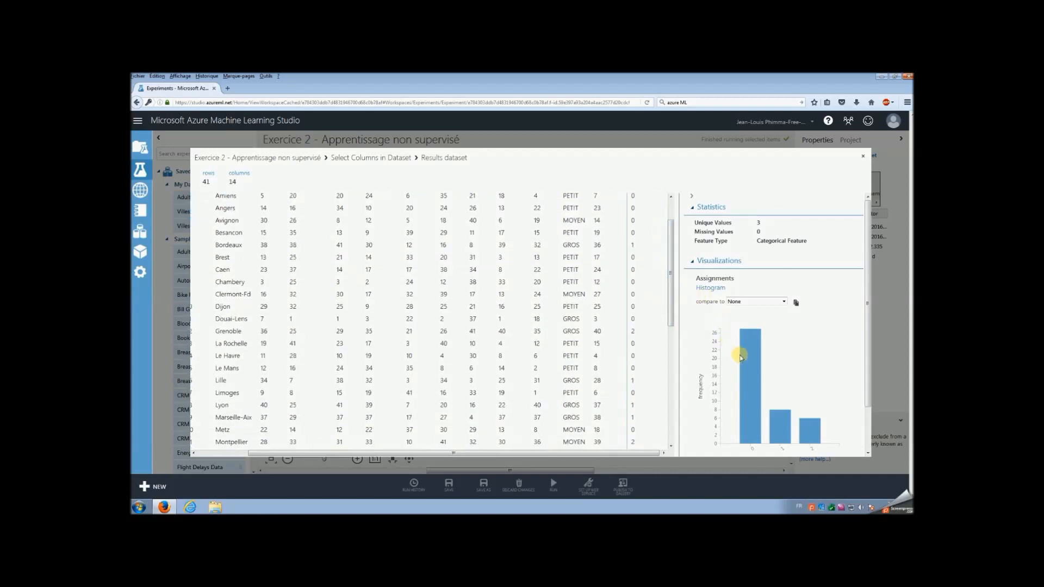
pyautogui.scroll(-1, 748, 362)
pyautogui.scroll(-1, 748, 366)
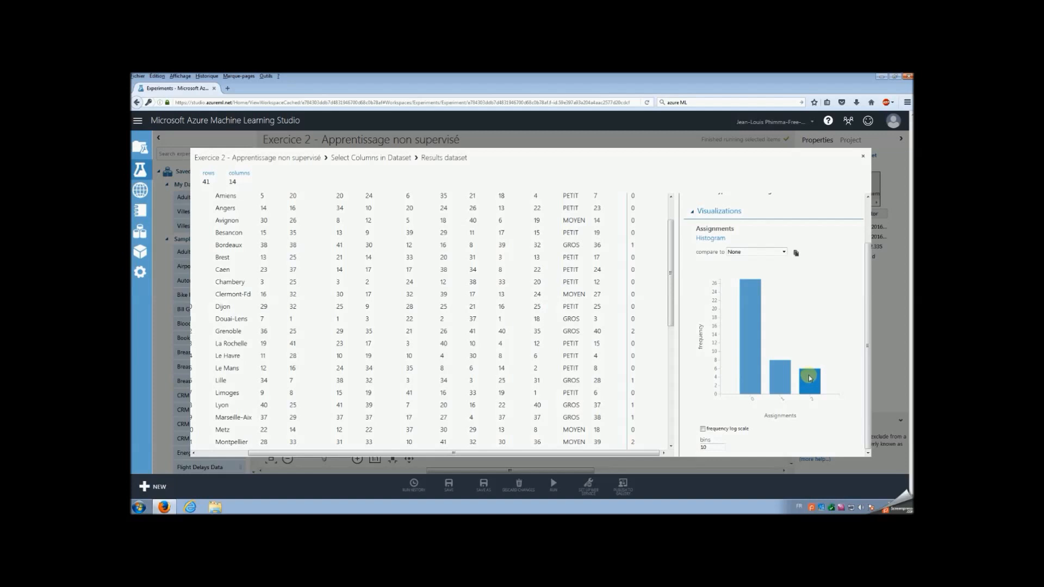
pyautogui.click(777, 254)
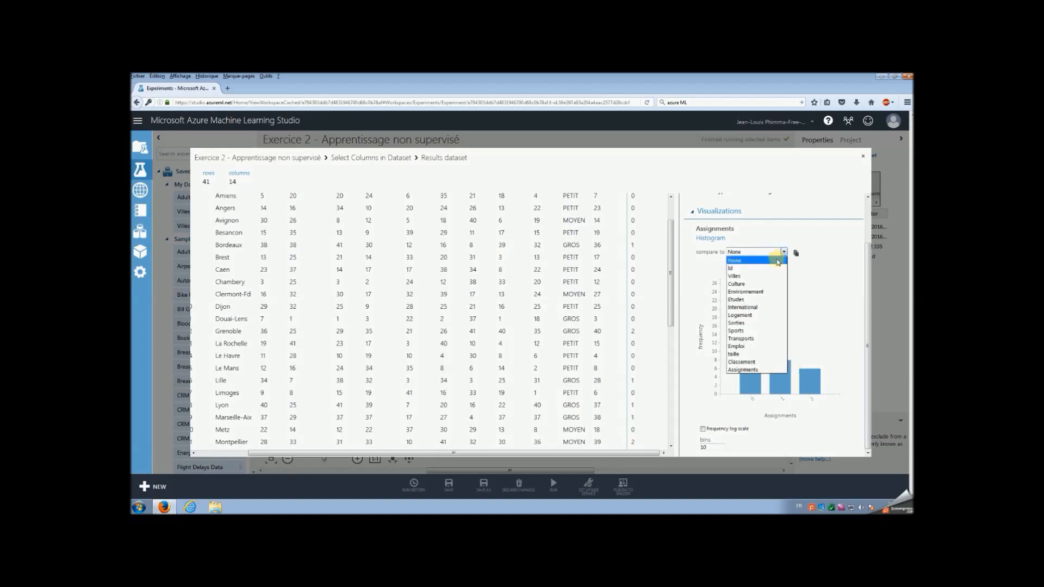
pyautogui.click(784, 355)
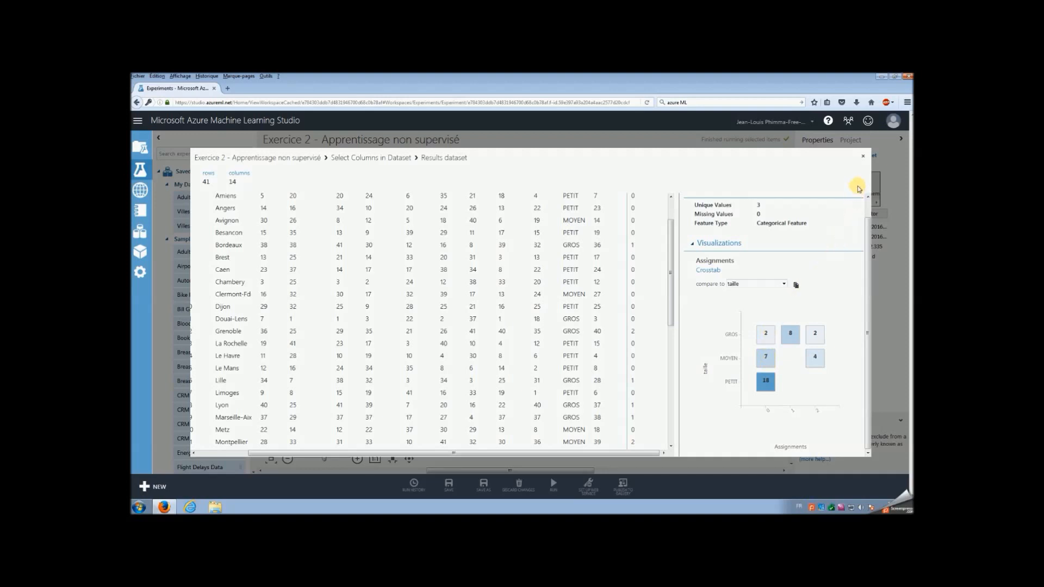
pyautogui.click(864, 158)
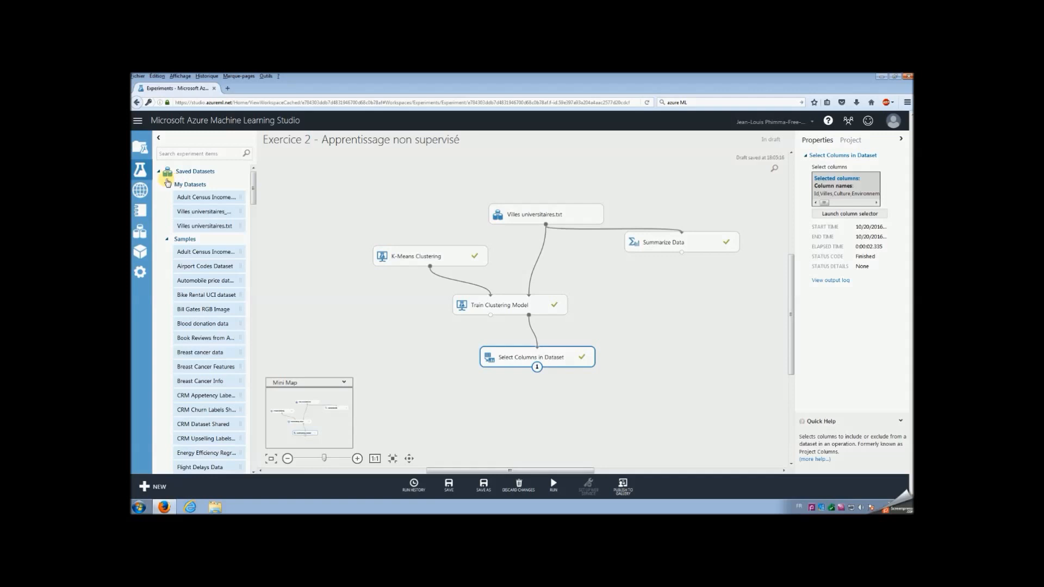
# Step: Add the Exercice 2 experiment to the TD Azure project from the experiments list and dismiss the notification
pyautogui.click(143, 172)
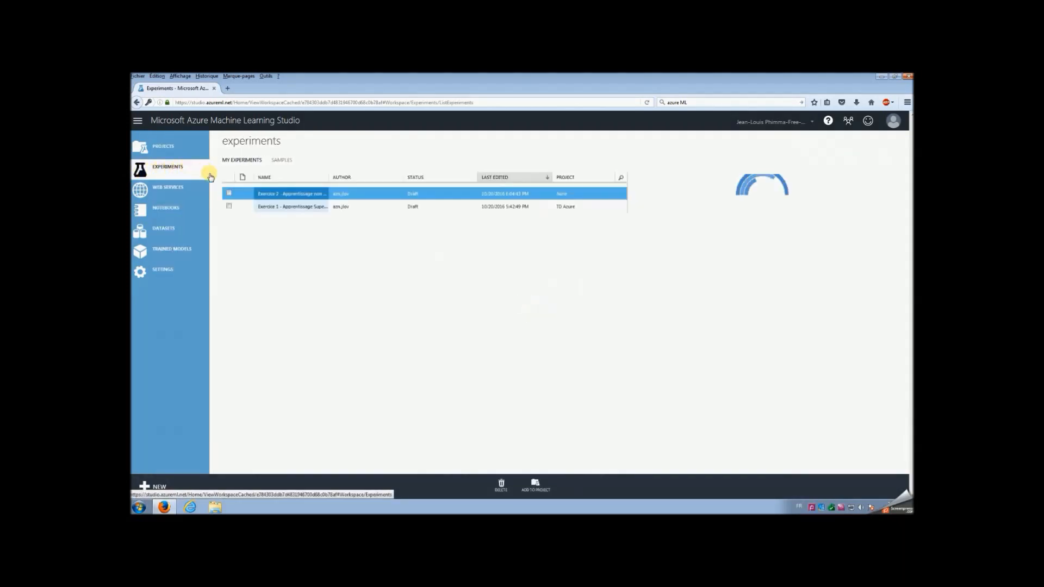
pyautogui.click(229, 195)
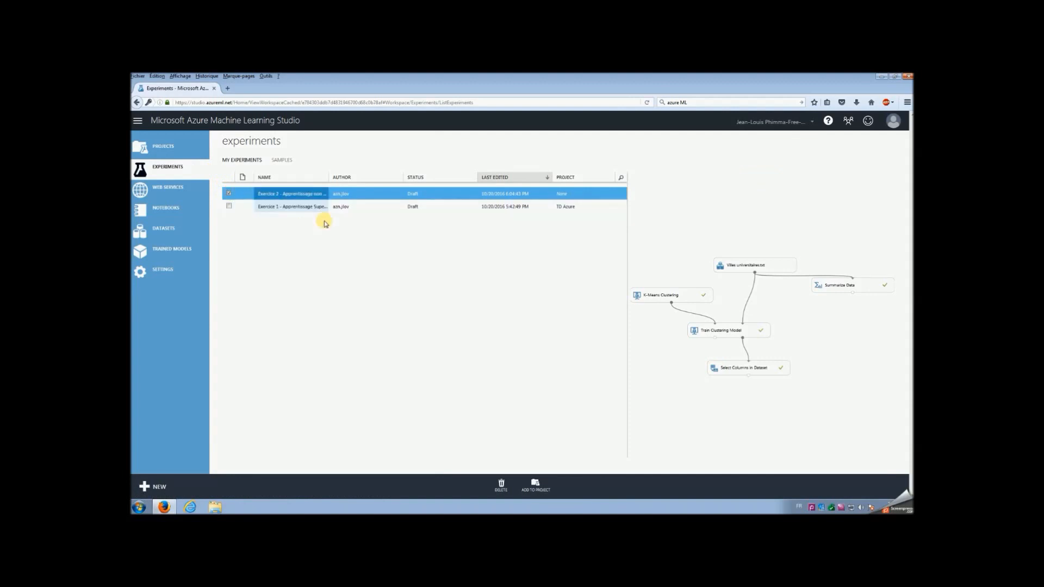
pyautogui.click(532, 491)
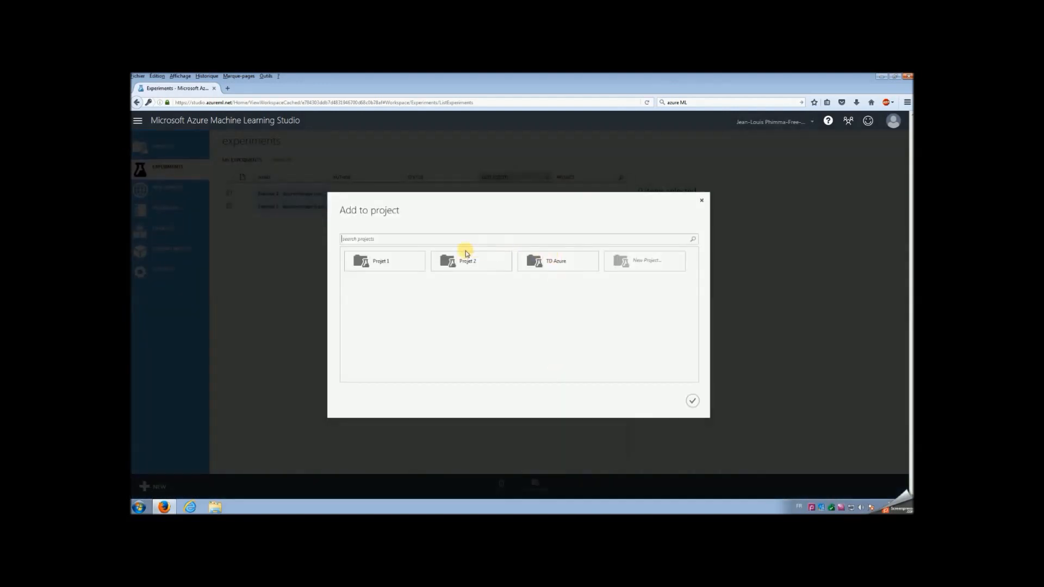
pyautogui.click(535, 263)
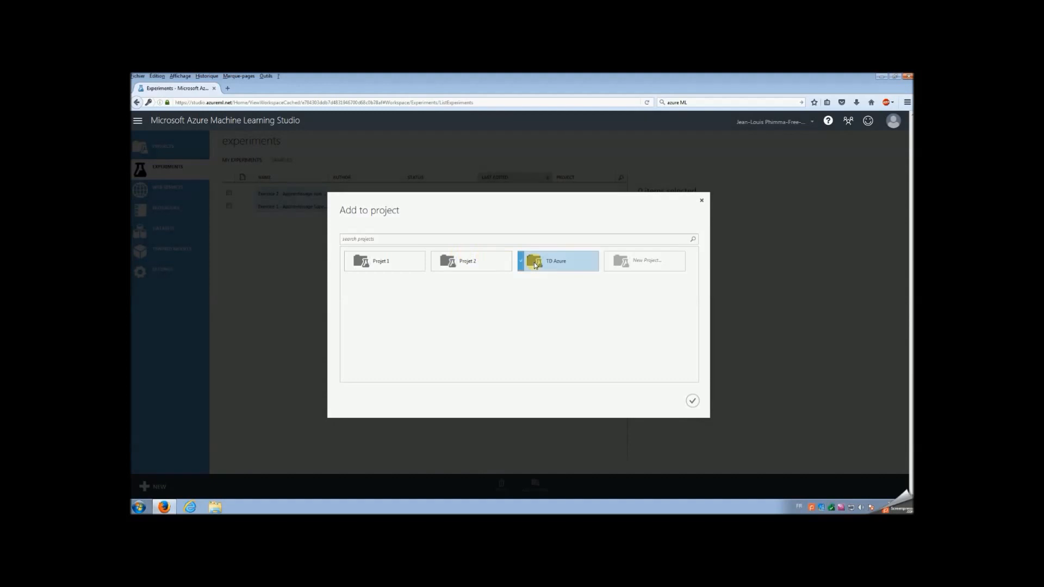
pyautogui.click(692, 402)
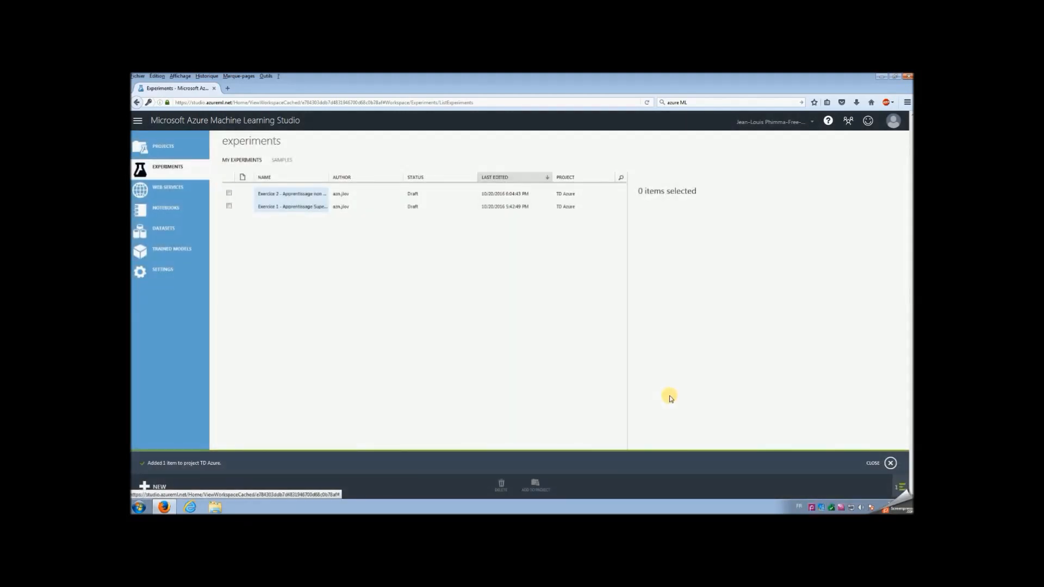
pyautogui.click(890, 464)
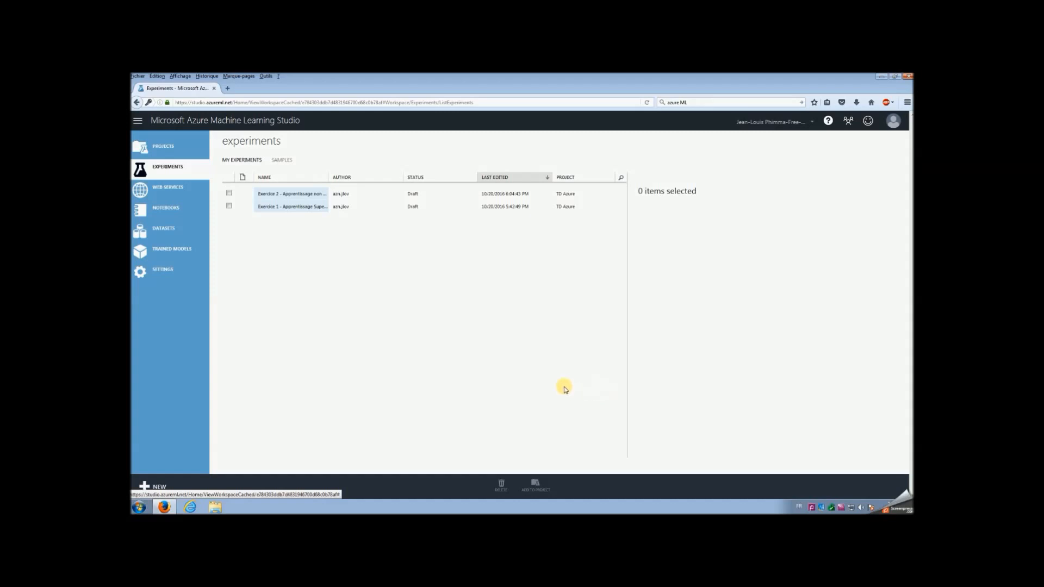
# Step: Go to the projects list and open the TD Azure project
pyautogui.click(156, 148)
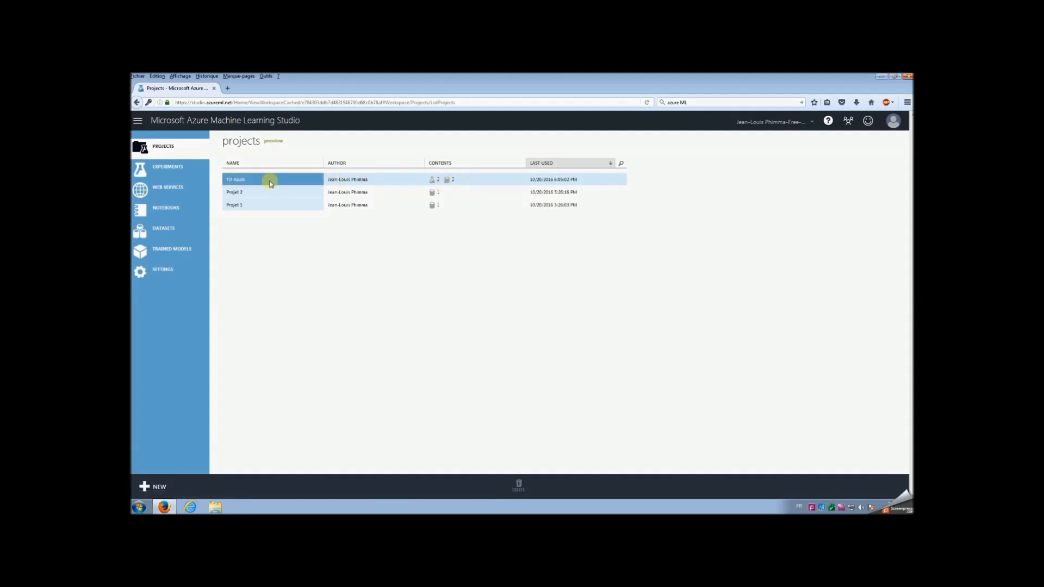
pyautogui.click(253, 182)
pyautogui.click(255, 185)
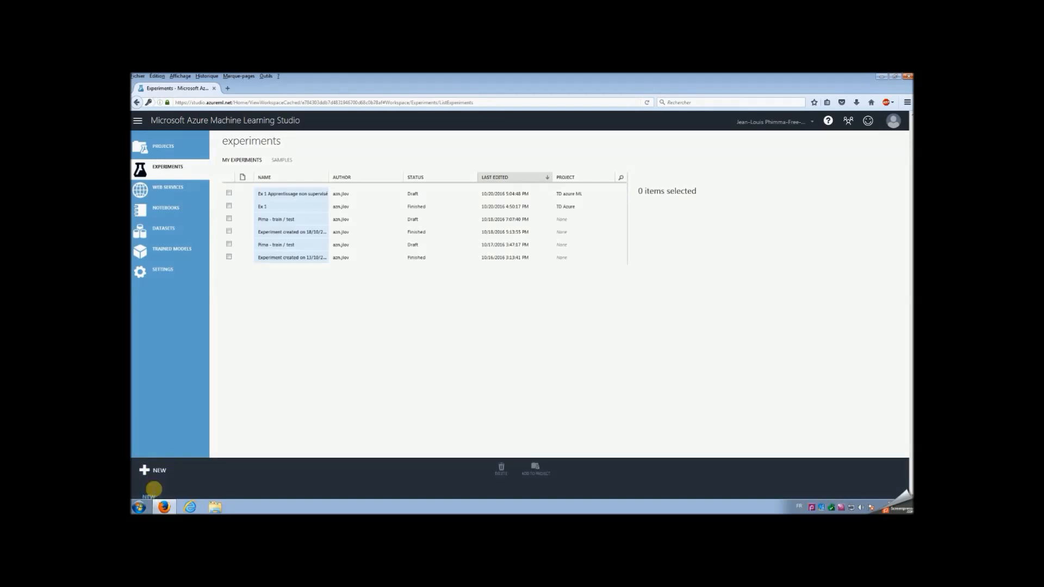
# Step: Create a blank experiment and upload Villes universitaires_MV.txt as a new dataset of type Generic TSV File with a header
pyautogui.click(156, 490)
pyautogui.click(253, 267)
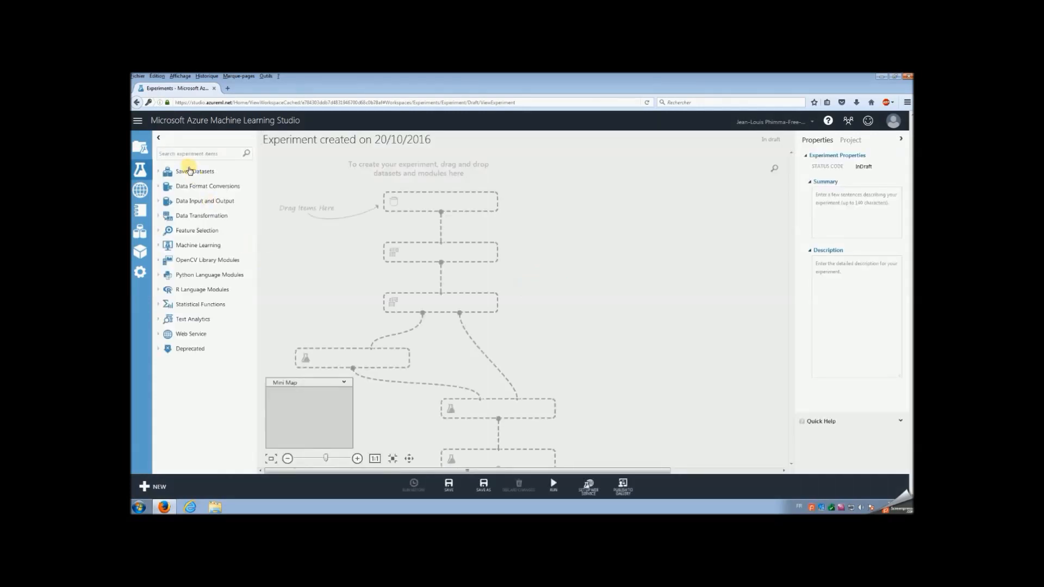
pyautogui.click(142, 487)
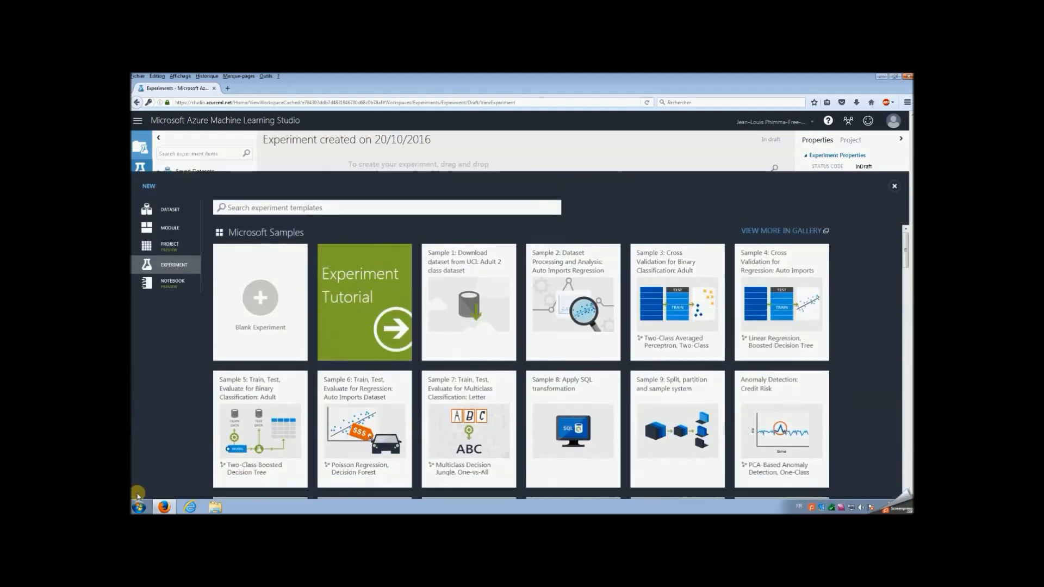
pyautogui.click(174, 219)
pyautogui.click(241, 206)
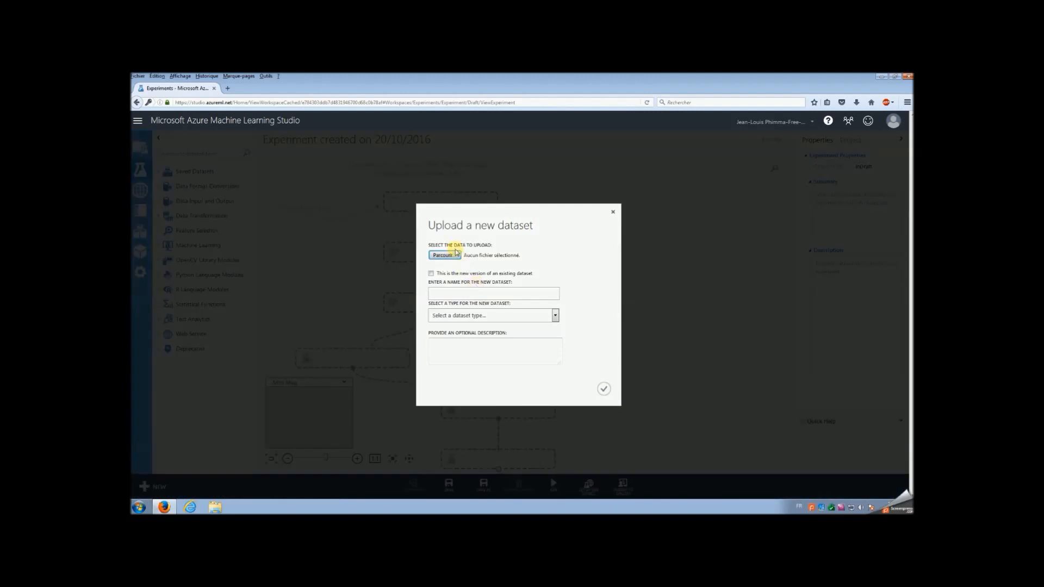
pyautogui.click(445, 256)
pyautogui.click(261, 145)
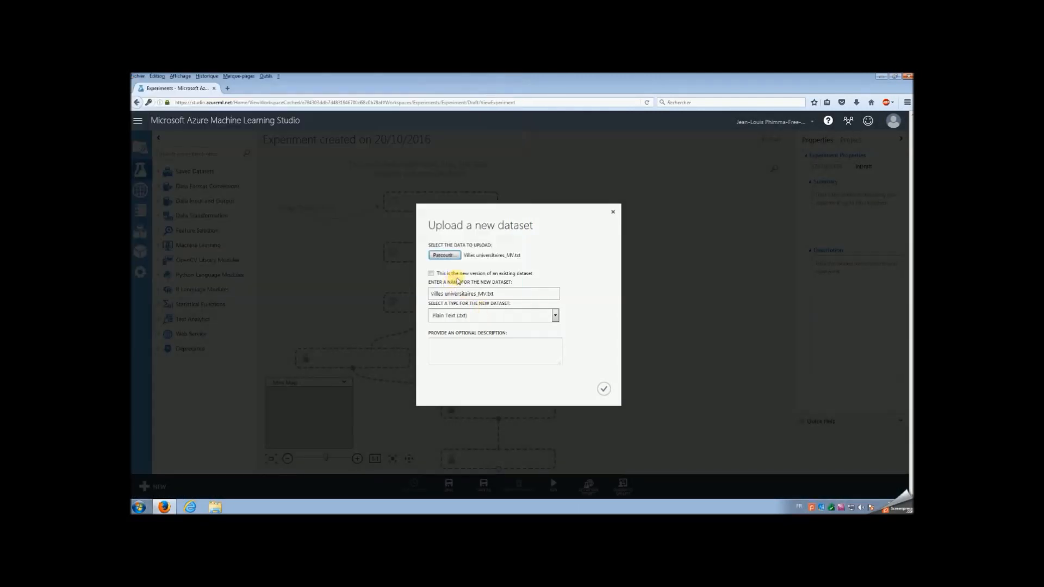
pyautogui.click(517, 317)
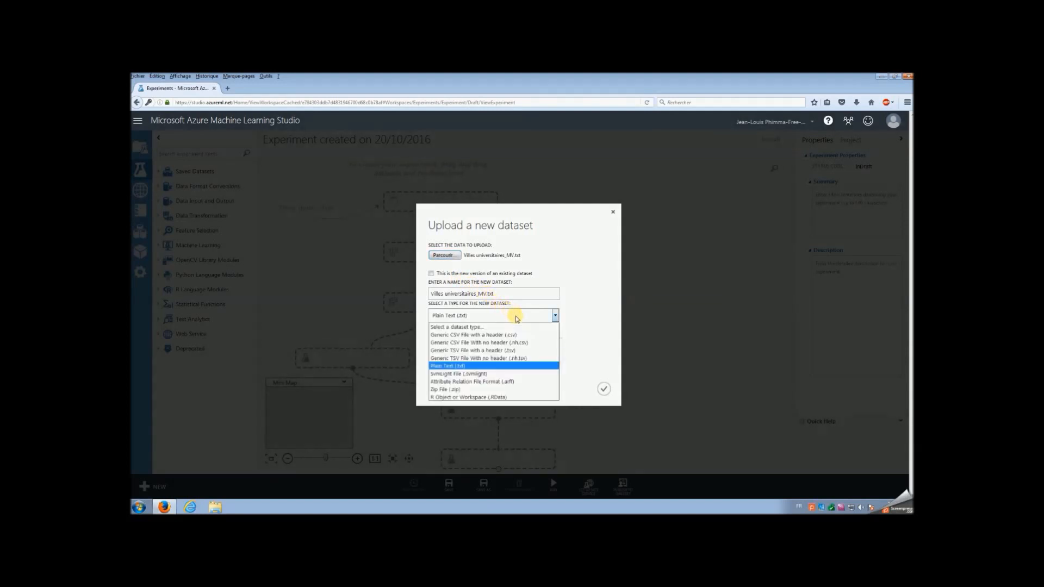
pyautogui.click(521, 351)
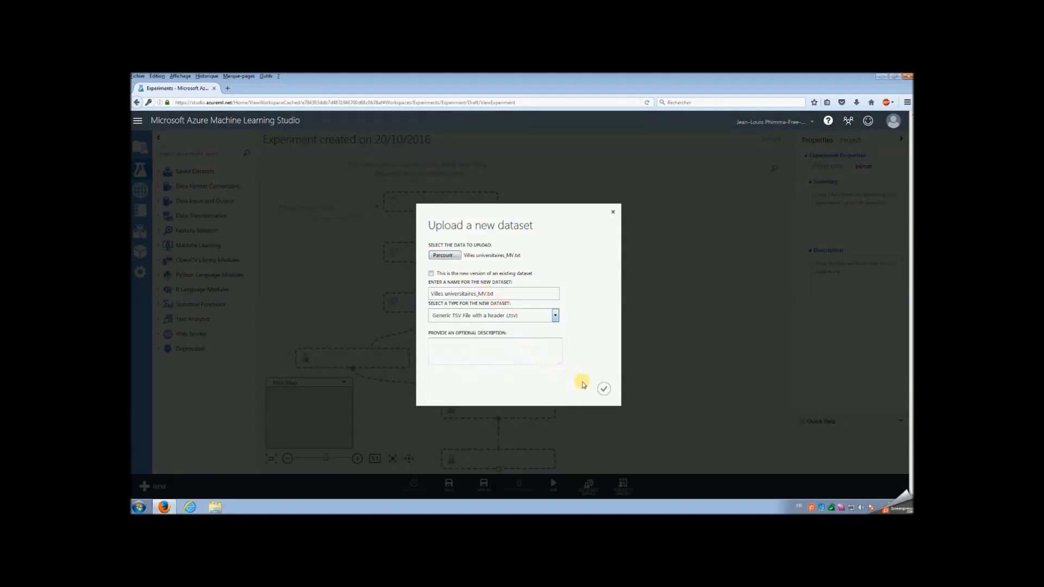
pyautogui.click(603, 390)
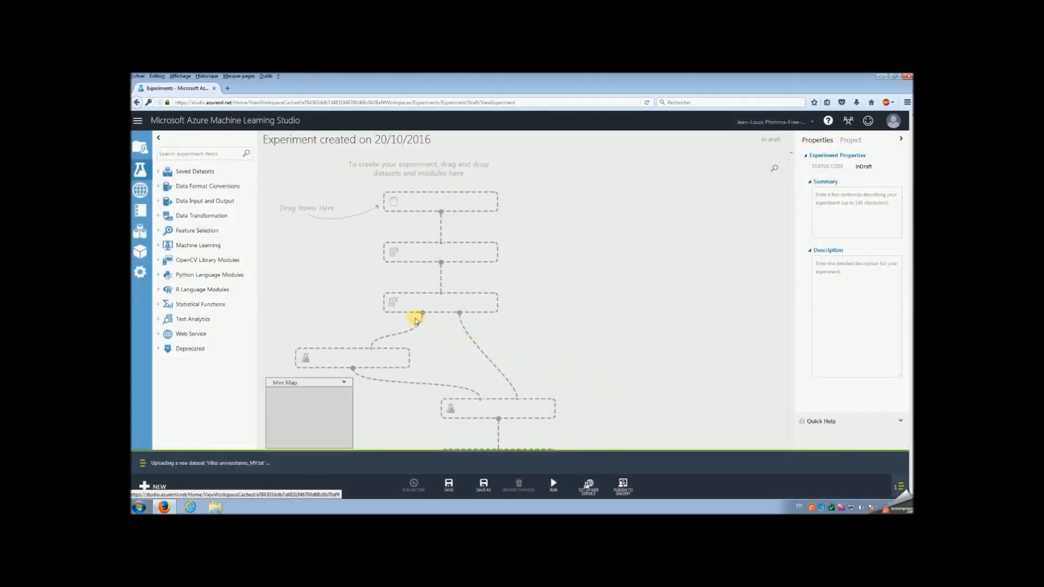
# Step: Place the saved dataset Villes universitaires_MV.txt at the top of the blank experiment canvas
pyautogui.click(196, 172)
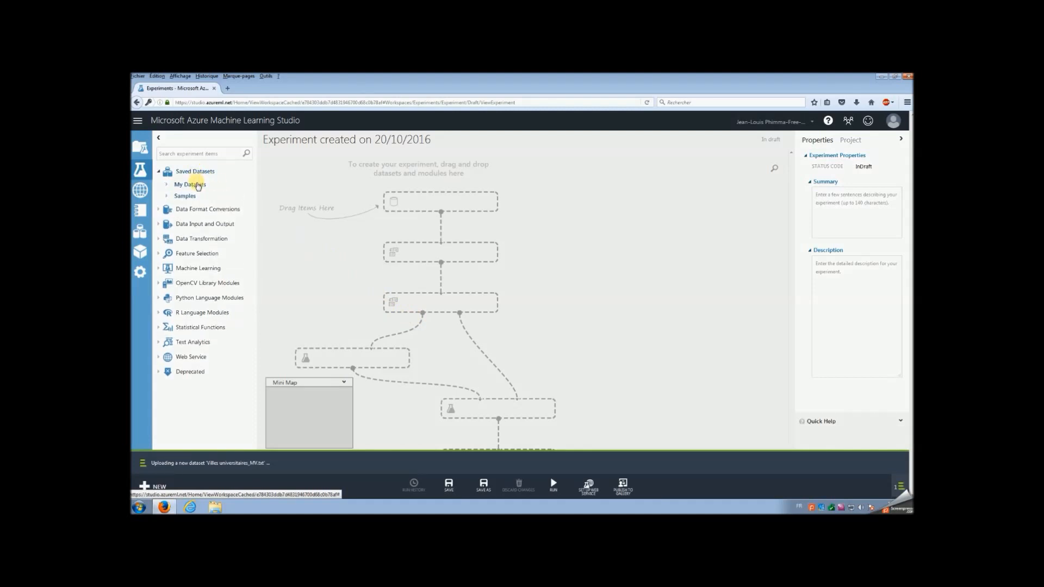
pyautogui.click(198, 187)
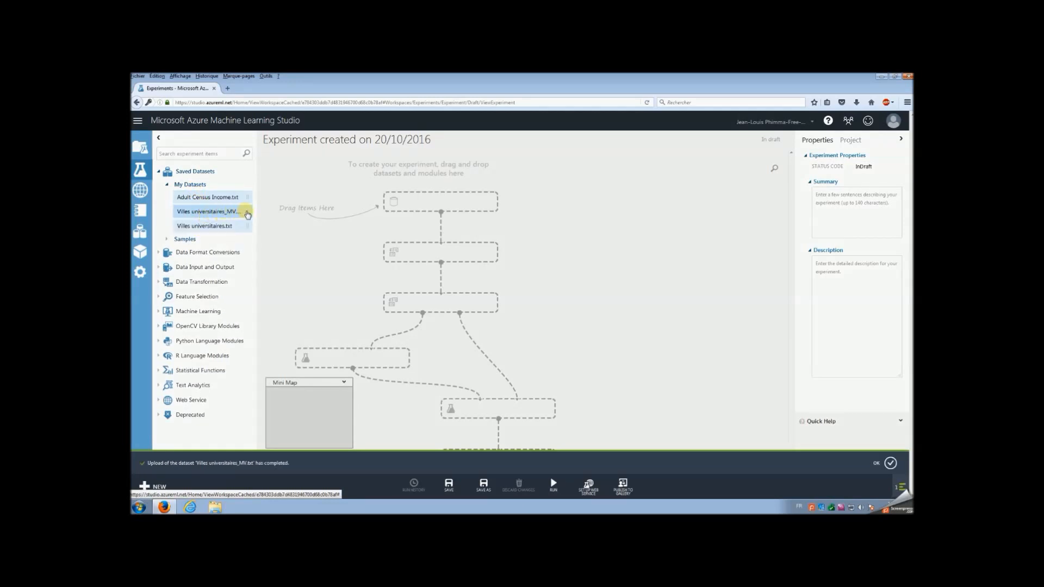
pyautogui.moveTo(251, 216); pyautogui.dragTo(449, 205)
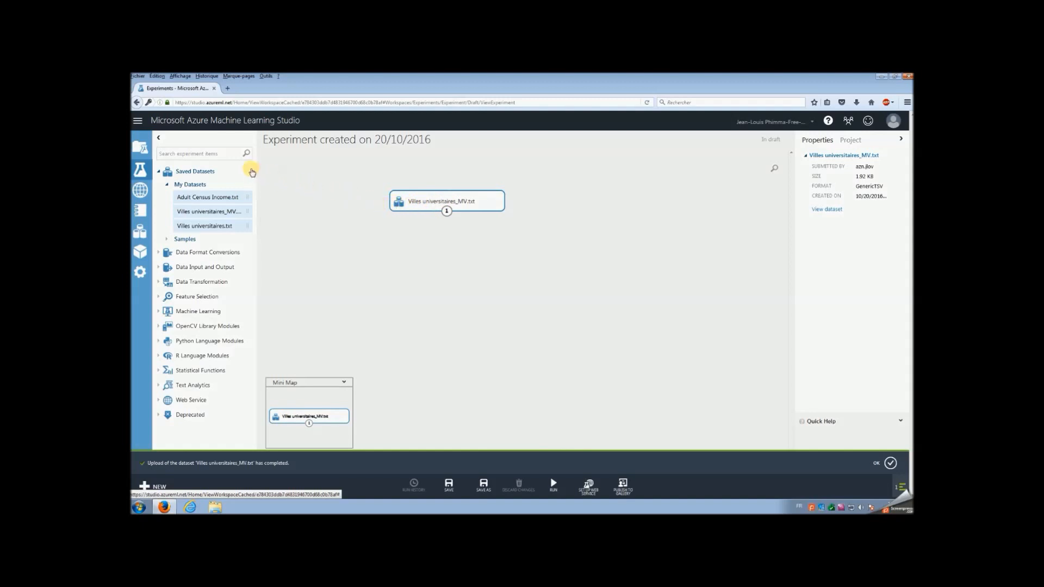
# Step: Add a Clean Missing Data module below Villes universitaires_MV.txt, connect the dataset's output to it, and run the experiment
pyautogui.click(227, 155)
pyautogui.write('cle')
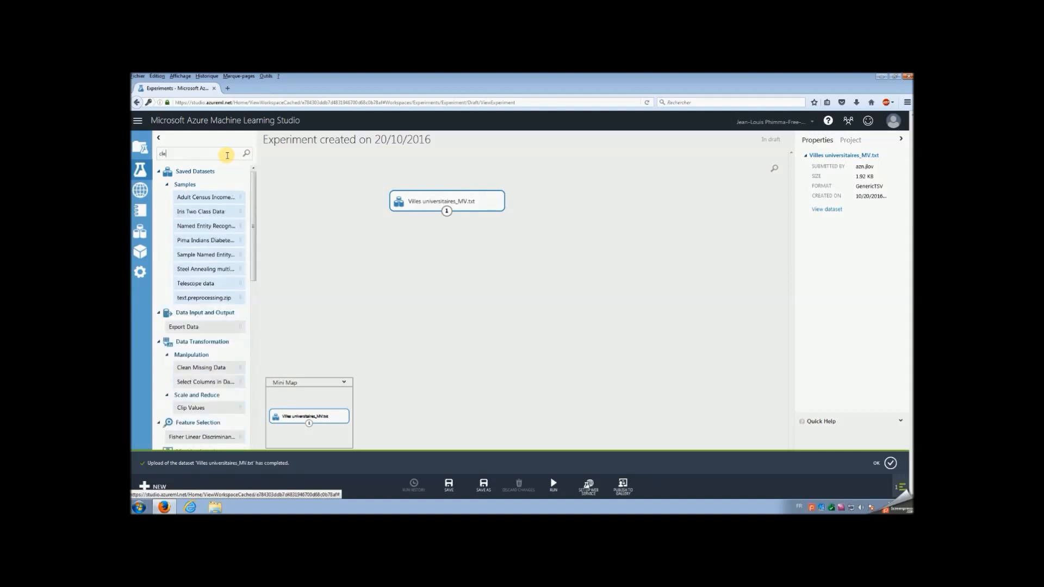
pyautogui.write('an')
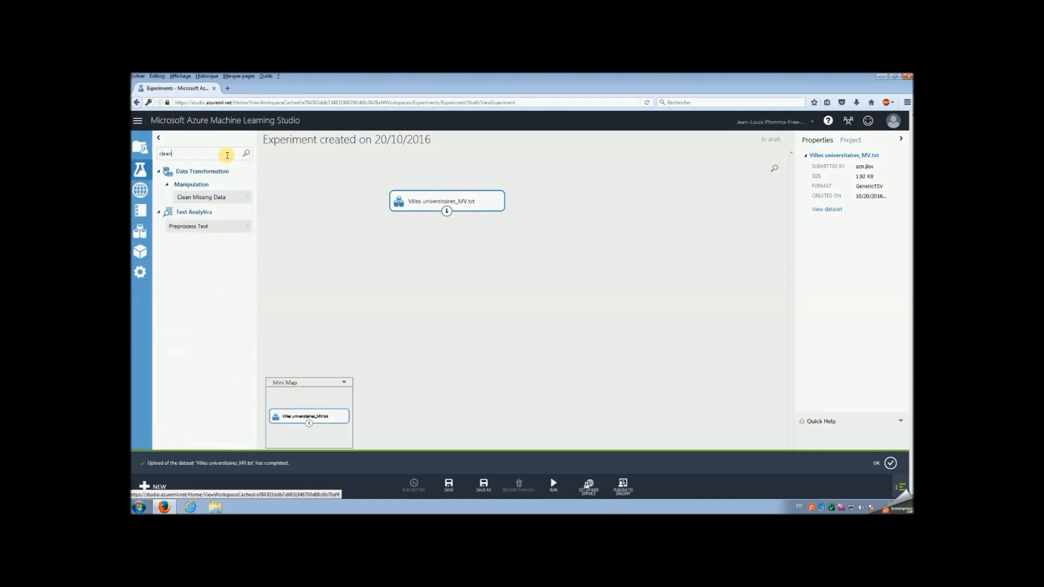
pyautogui.moveTo(220, 197); pyautogui.dragTo(431, 273)
pyautogui.moveTo(446, 216); pyautogui.dragTo(429, 264)
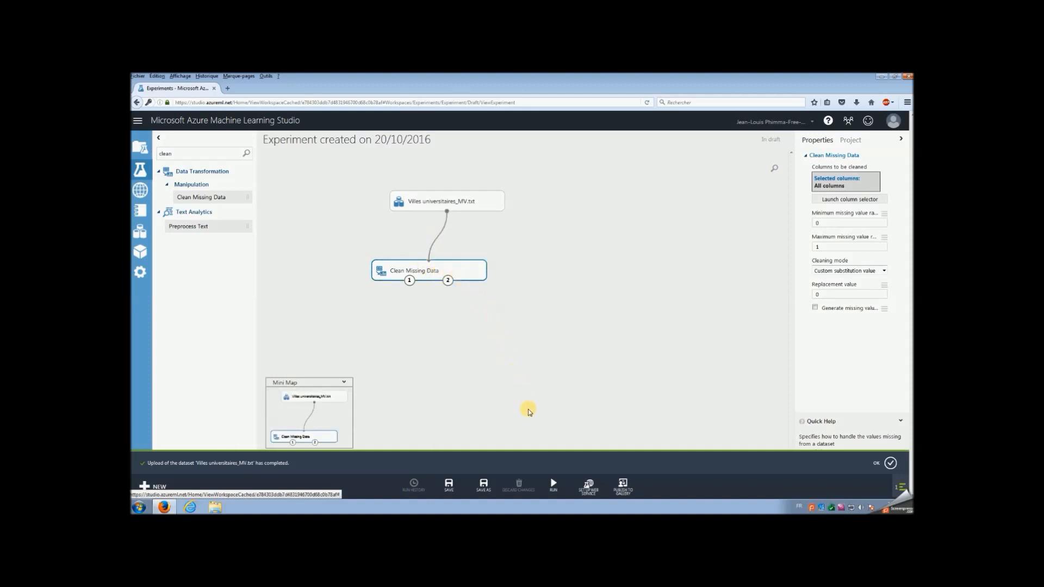
pyautogui.click(555, 487)
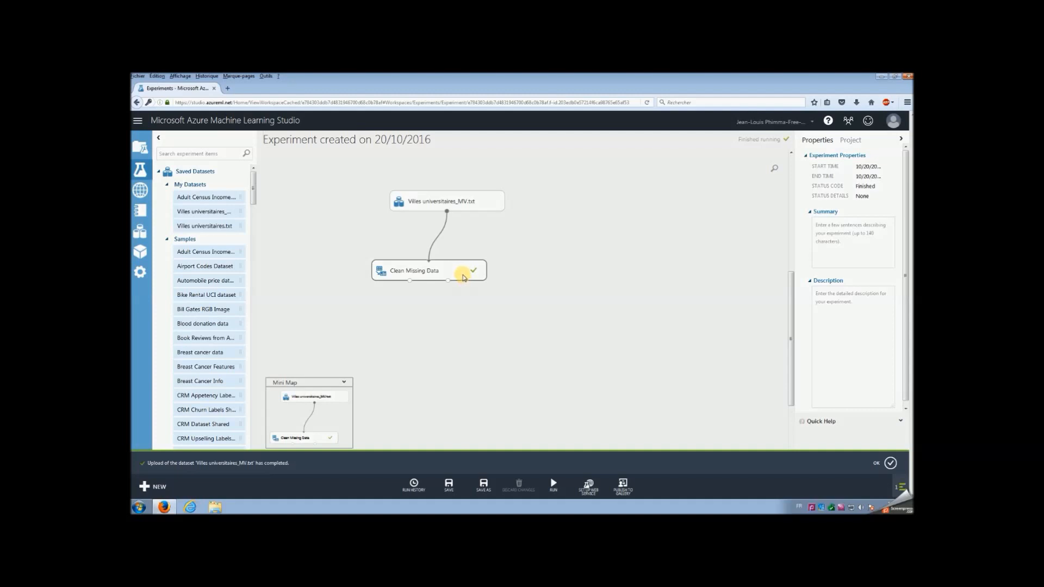
# Step: Visualize the Villes universitaires_MV.txt dataset, examine its rows for missing values, and close the view
pyautogui.rightClick(429, 207)
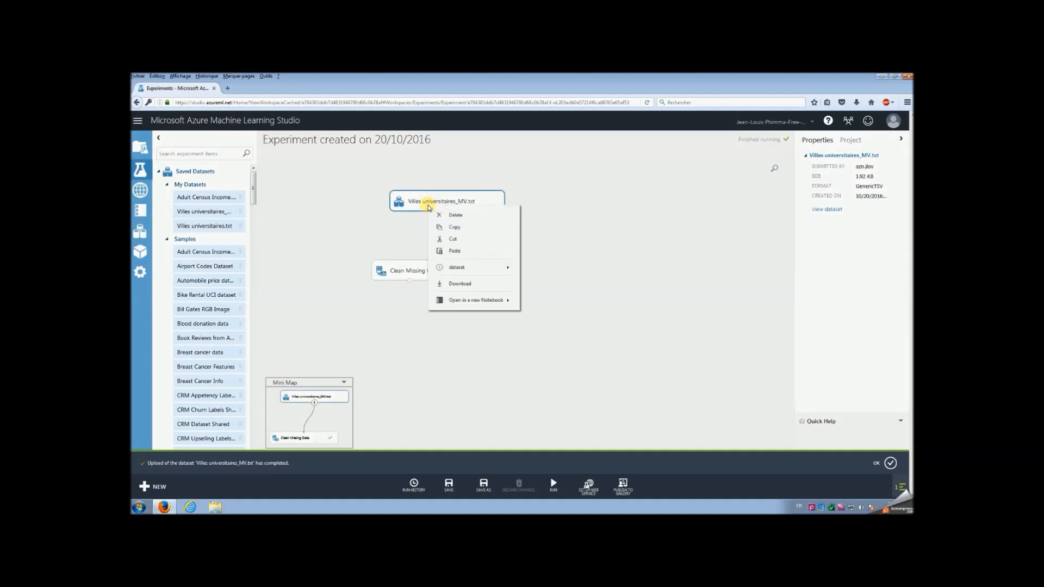
pyautogui.moveTo(473, 267)
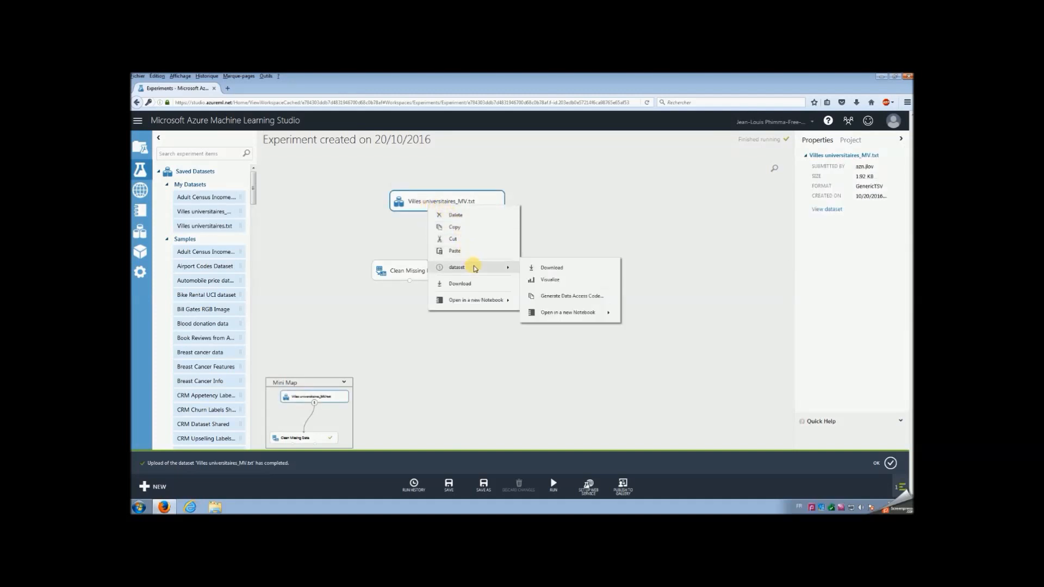
pyautogui.click(551, 280)
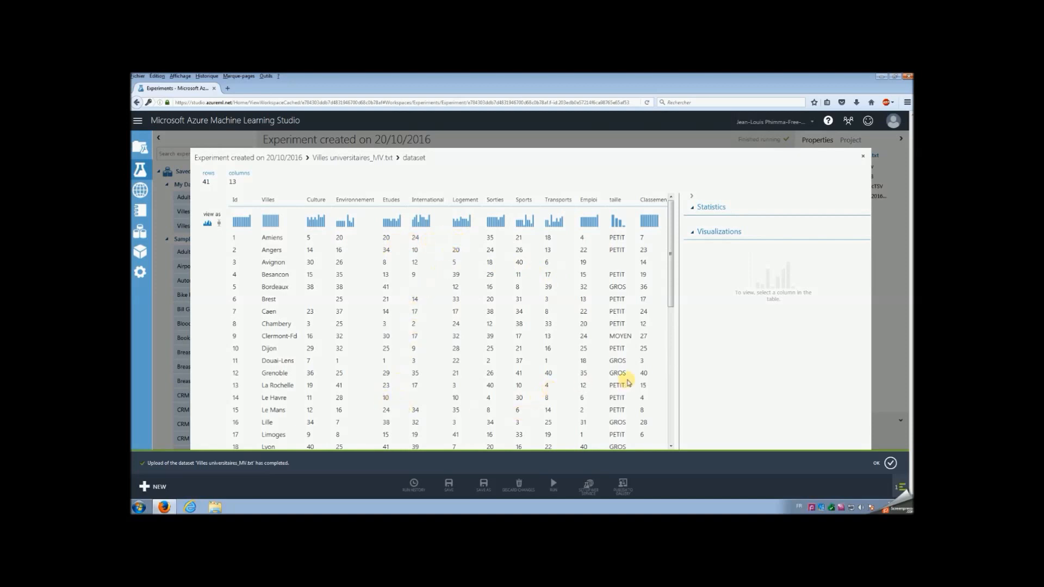
pyautogui.scroll(-1, 674, 328)
pyautogui.scroll(-2, 616, 323)
pyautogui.scroll(-3, 616, 323)
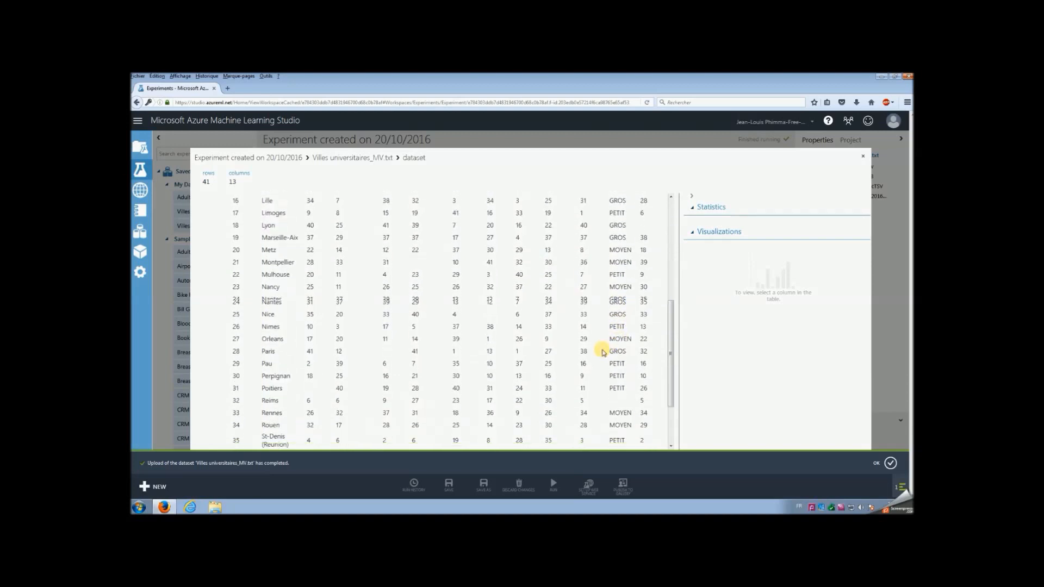
pyautogui.click(863, 156)
# Step: Visualize Clean Missing Data's cleaned dataset and examine how the missing values were replaced across the rows
pyautogui.click(393, 272)
pyautogui.rightClick(397, 272)
pyautogui.moveTo(466, 333)
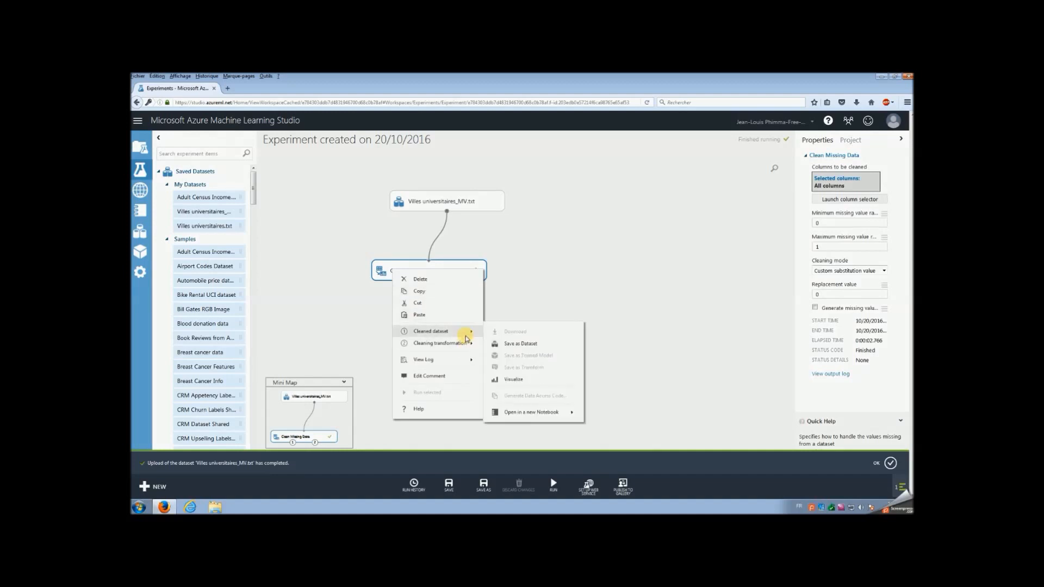
pyautogui.click(523, 381)
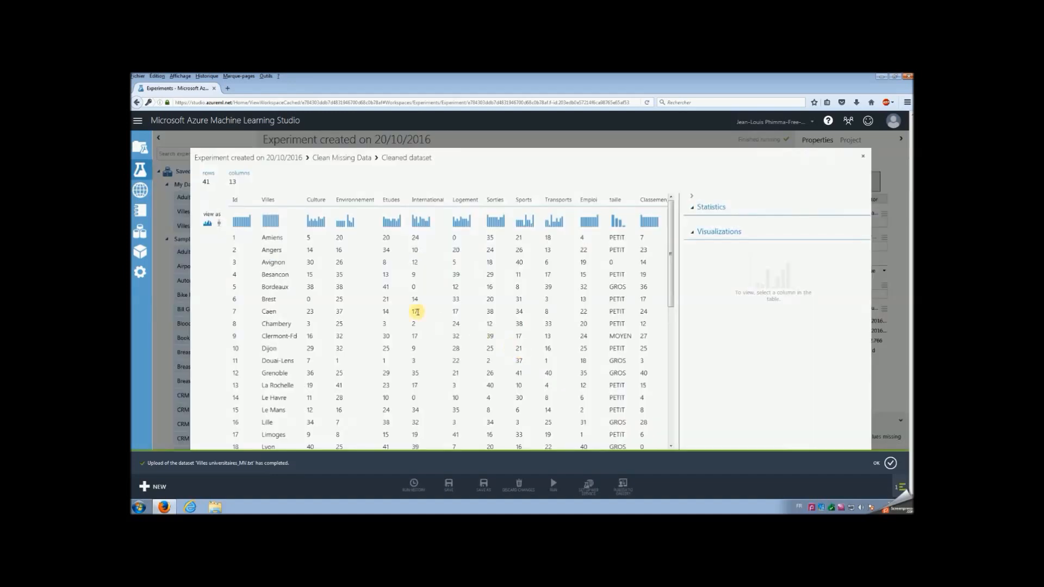
pyautogui.scroll(-4, 533, 262)
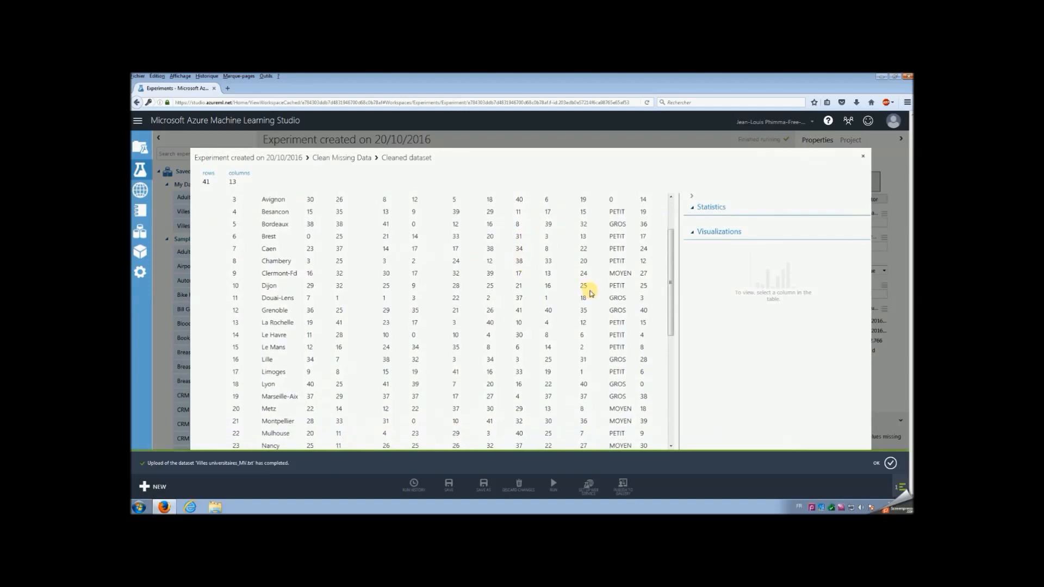
pyautogui.scroll(-6, 584, 328)
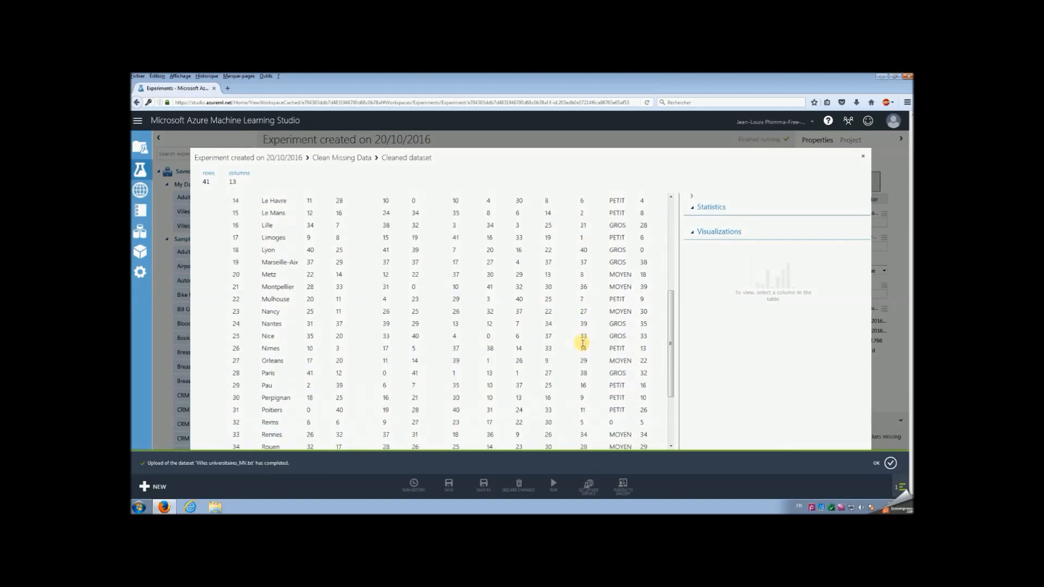
# Step: Close the cleaned dataset view, add a Normalize Data module below Clean Missing Data, and connect the cleaned dataset output to it
pyautogui.click(863, 157)
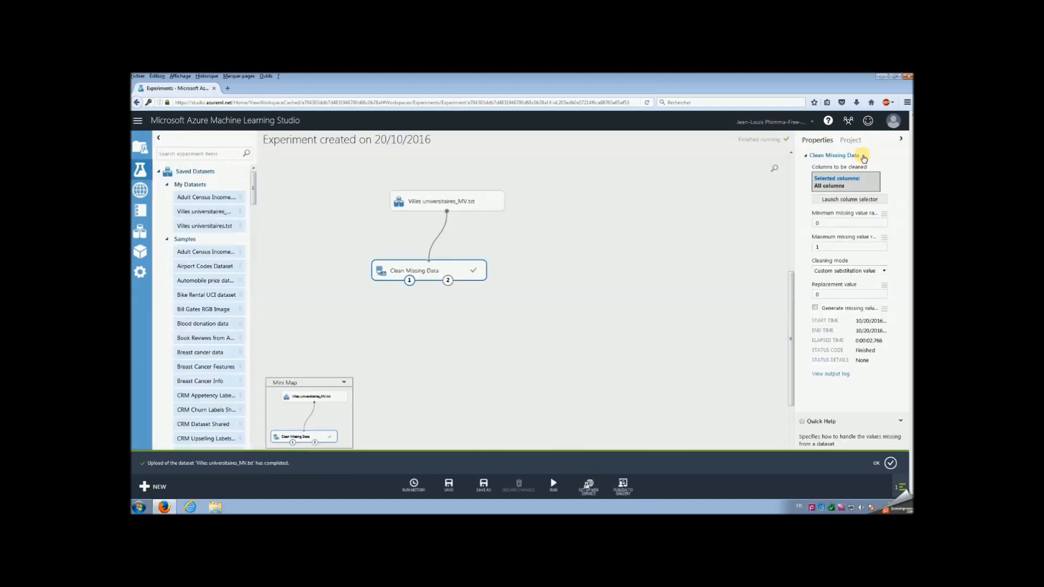
pyautogui.click(526, 307)
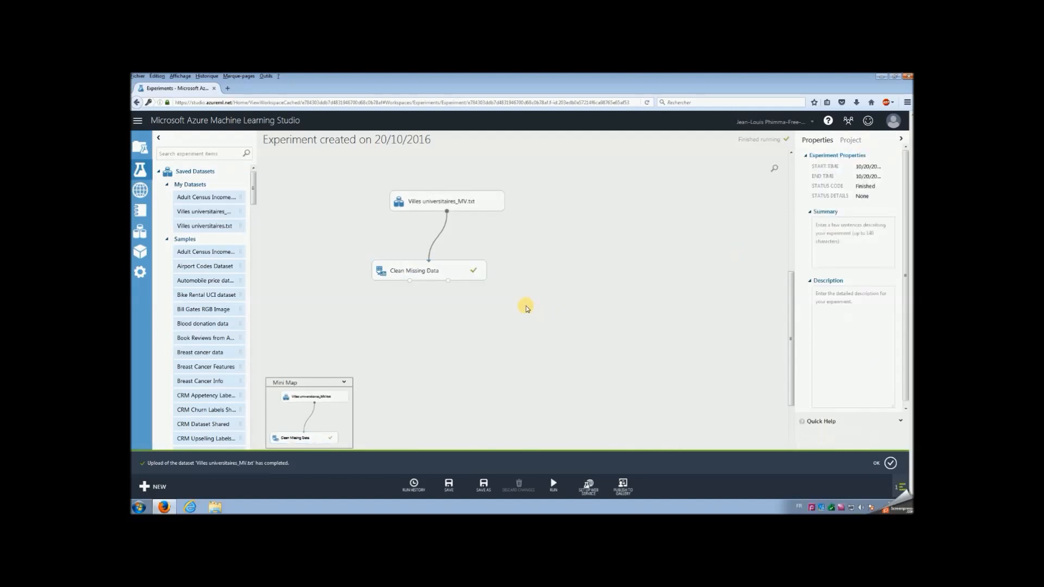
pyautogui.click(207, 152)
pyautogui.write('normal')
pyautogui.moveTo(211, 197); pyautogui.dragTo(452, 328)
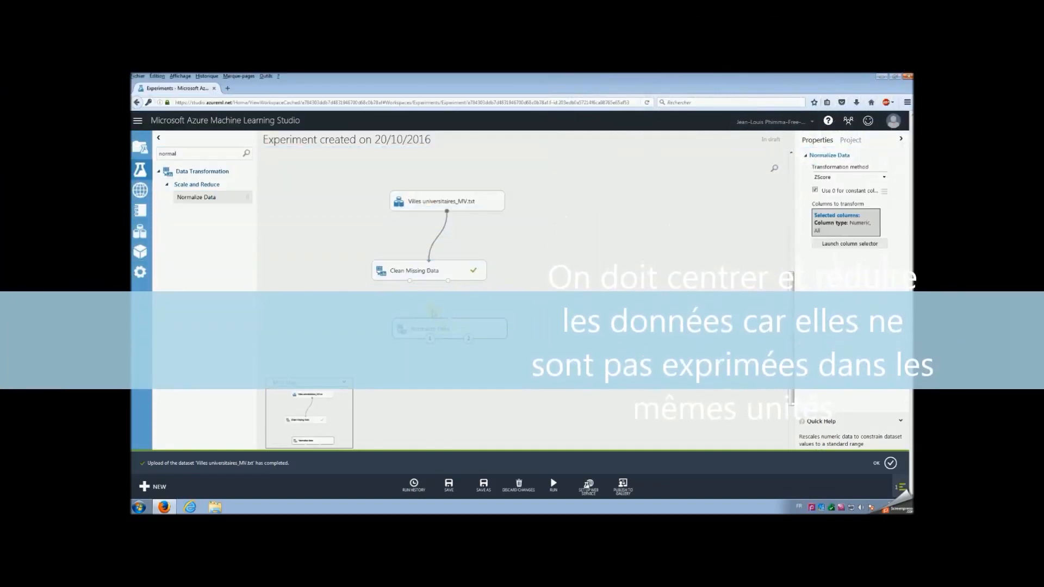
pyautogui.moveTo(410, 281); pyautogui.dragTo(451, 320)
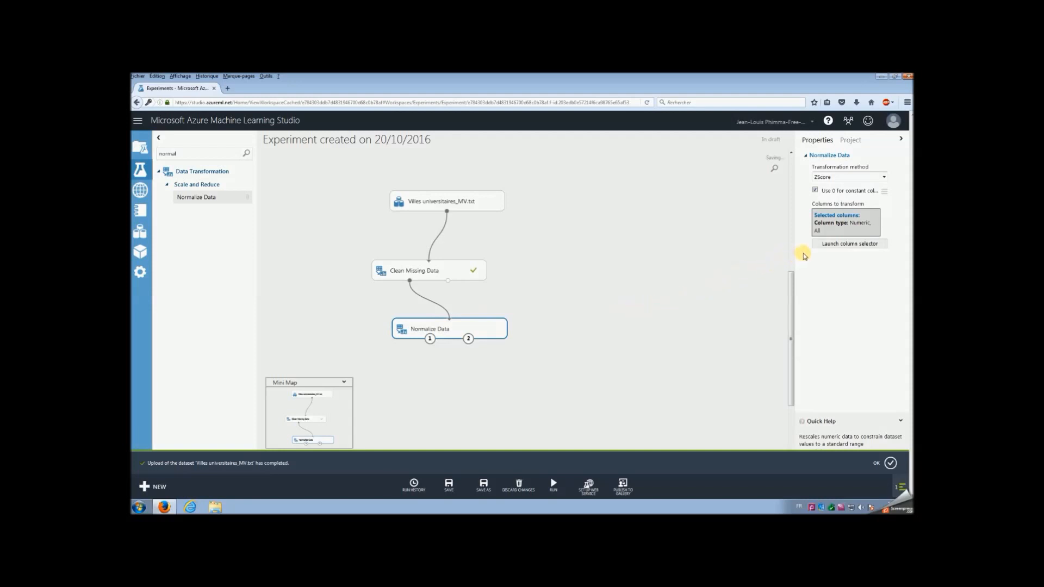
# Step: Exclude the Id column from the columns Normalize Data transforms and run the experiment
pyautogui.click(825, 245)
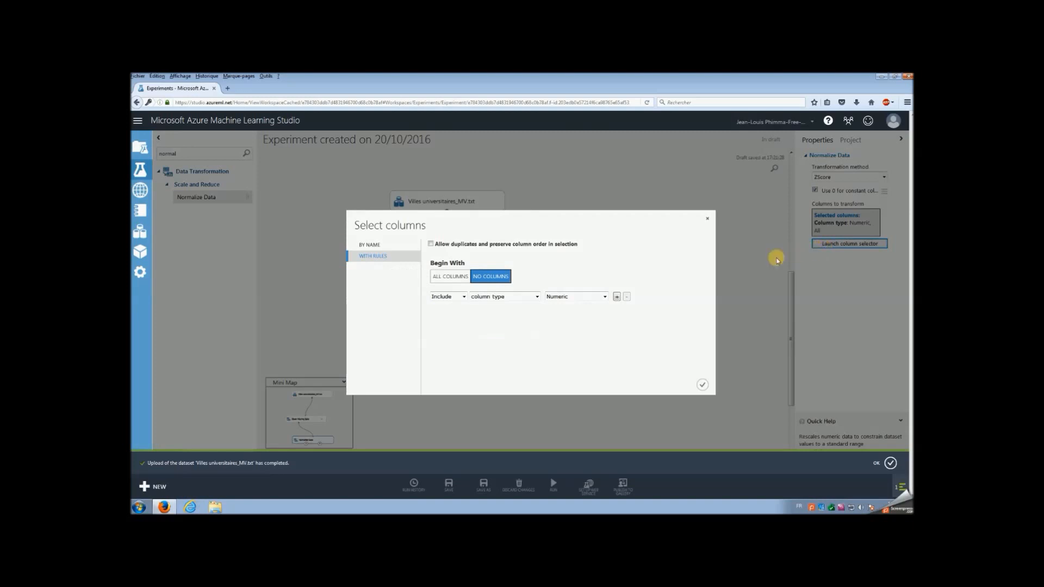
pyautogui.click(382, 248)
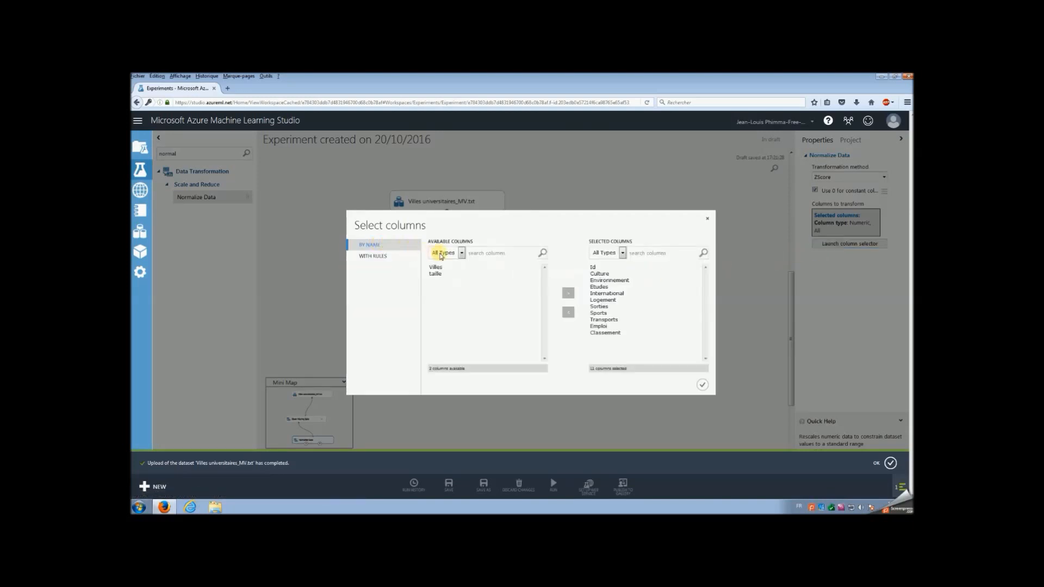
pyautogui.click(593, 267)
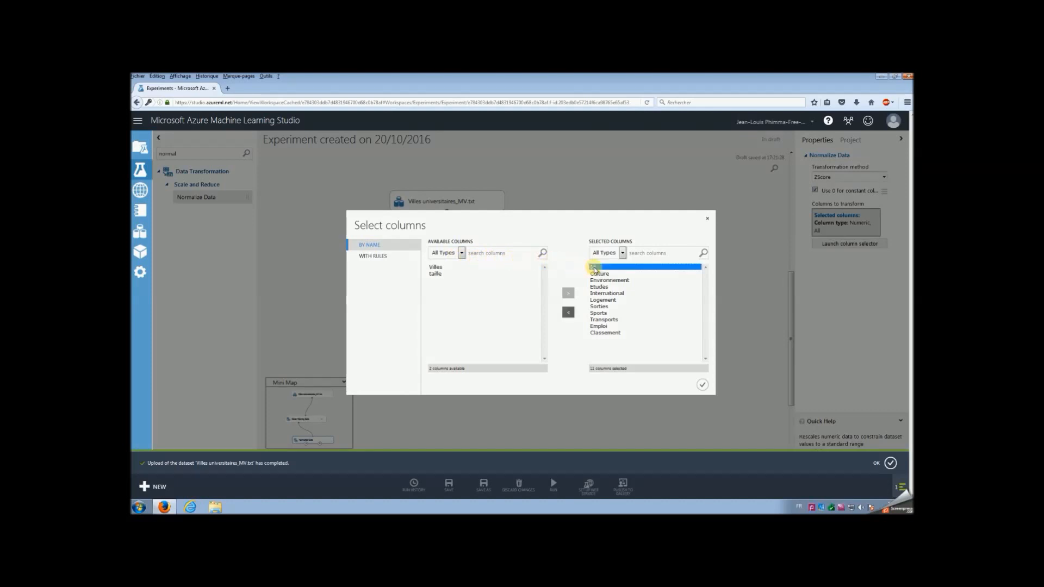
pyautogui.click(569, 312)
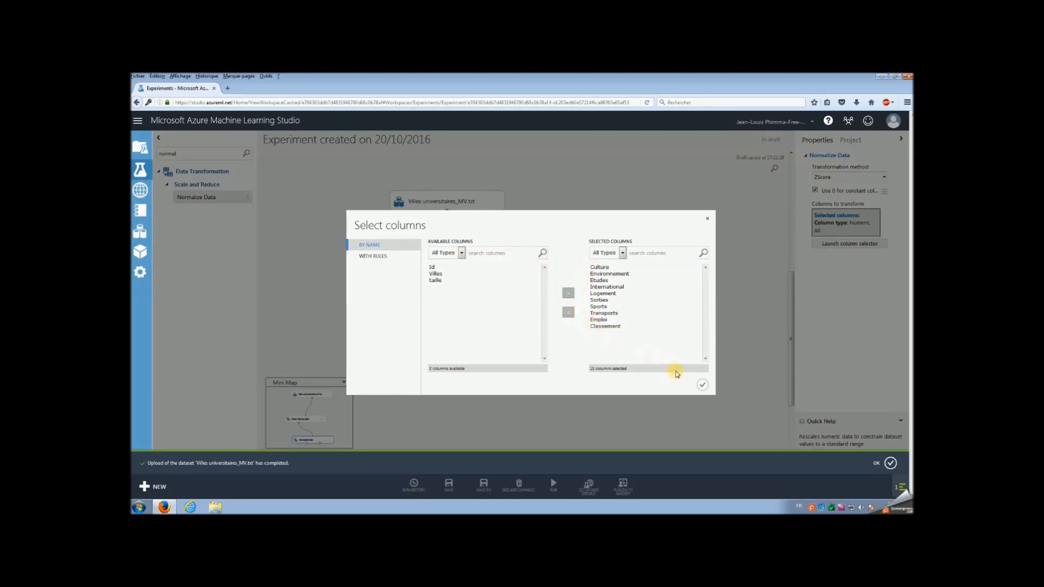
pyautogui.click(703, 386)
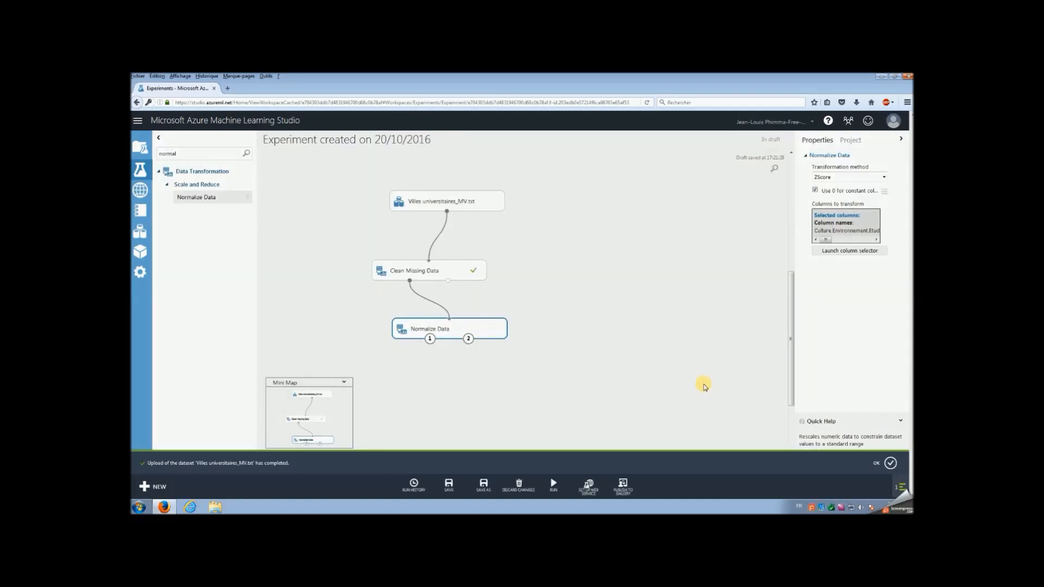
pyautogui.click(560, 484)
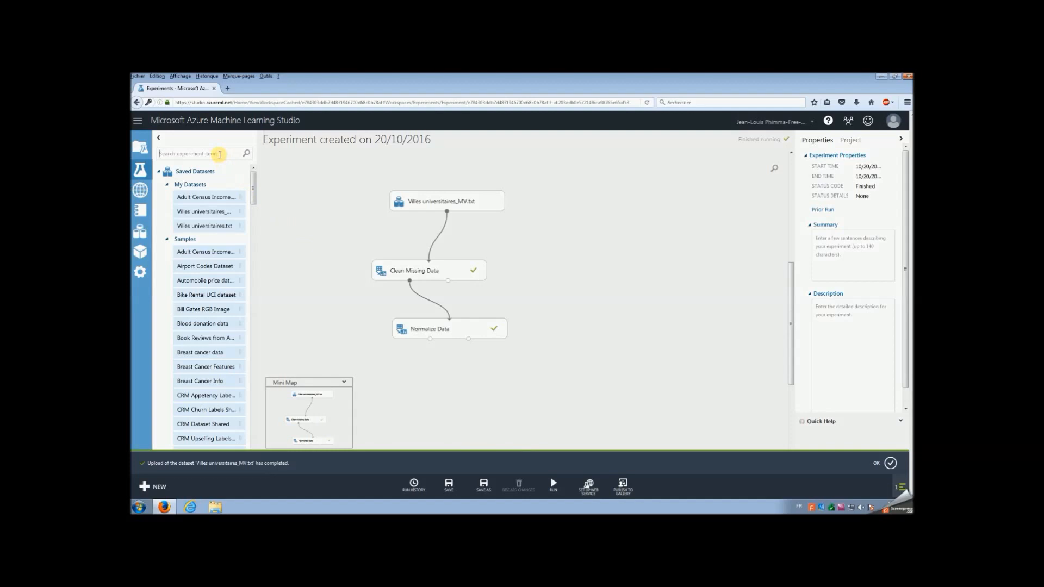
# Step: Add a Principal Component Analysis module below Normalize Data and connect the first Normalize Data output to it
pyautogui.write('pr')
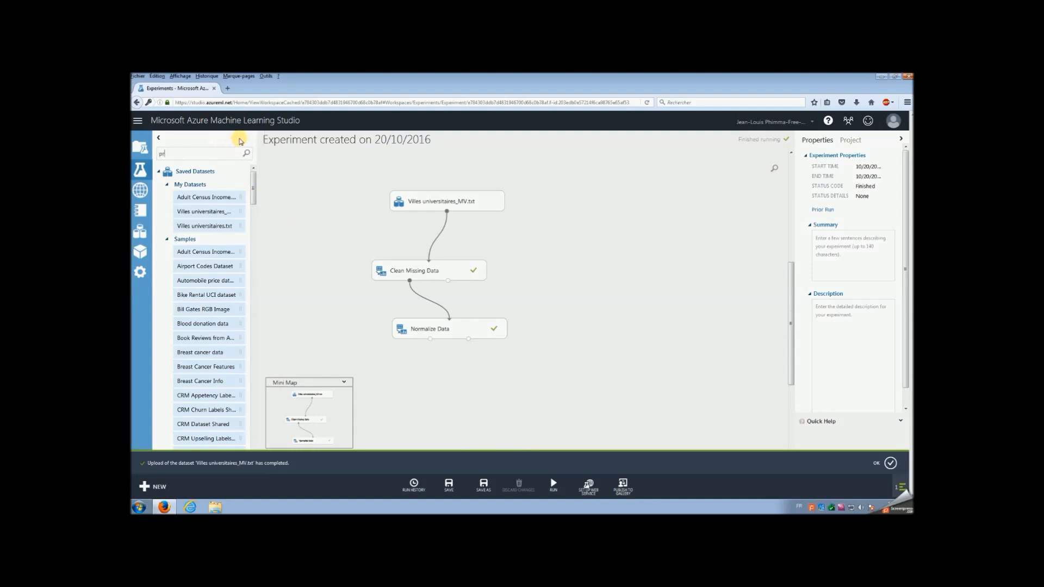
pyautogui.write('inci')
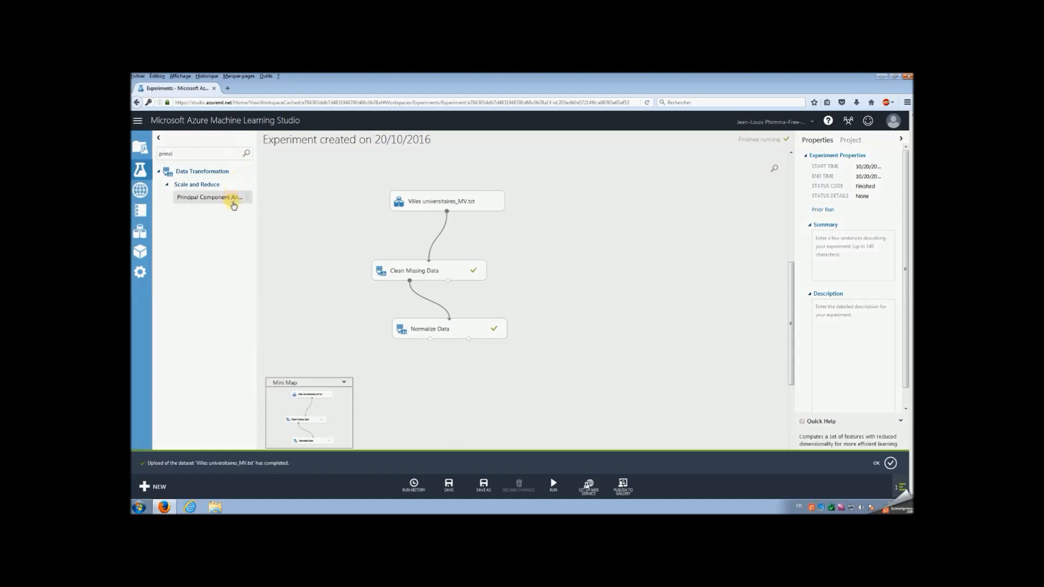
pyautogui.moveTo(231, 198); pyautogui.dragTo(488, 402)
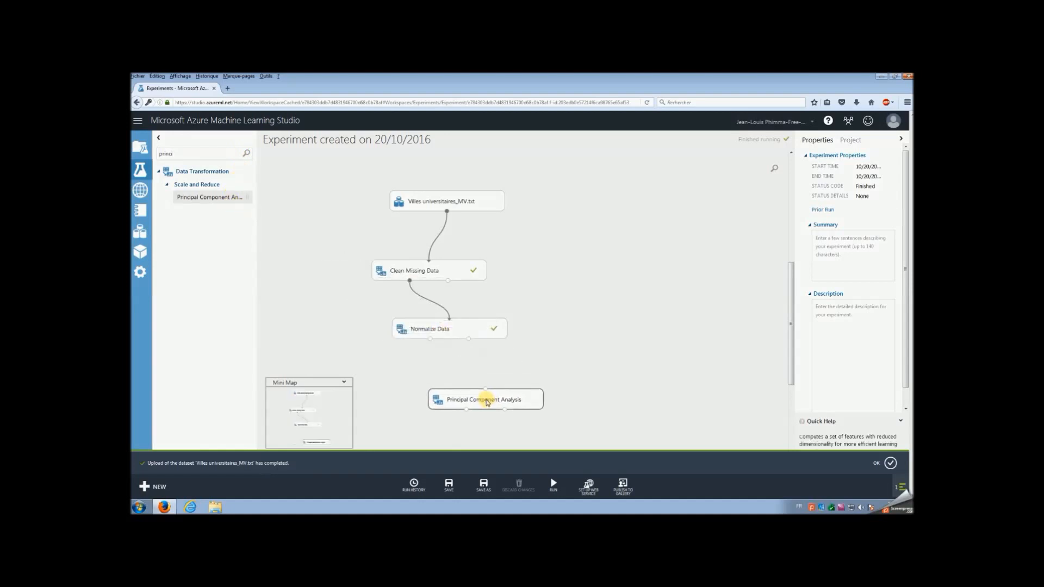
pyautogui.moveTo(431, 340); pyautogui.dragTo(488, 395)
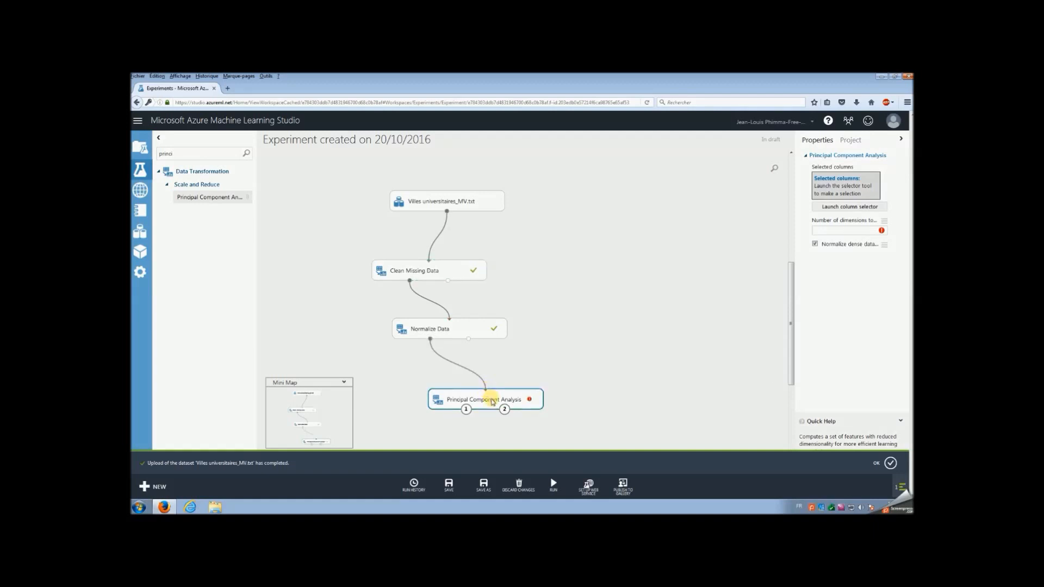
# Step: Set Principal Component Analysis to reduce to 2 dimensions using all columns from Villes to Classement, excluding Id, and run the experiment
pyautogui.click(845, 230)
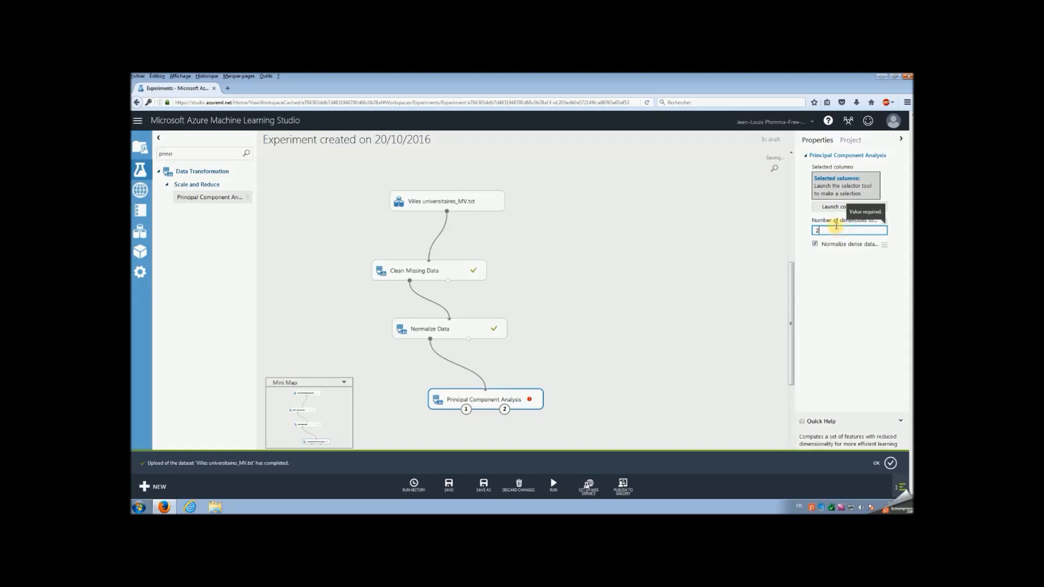
pyautogui.click(841, 208)
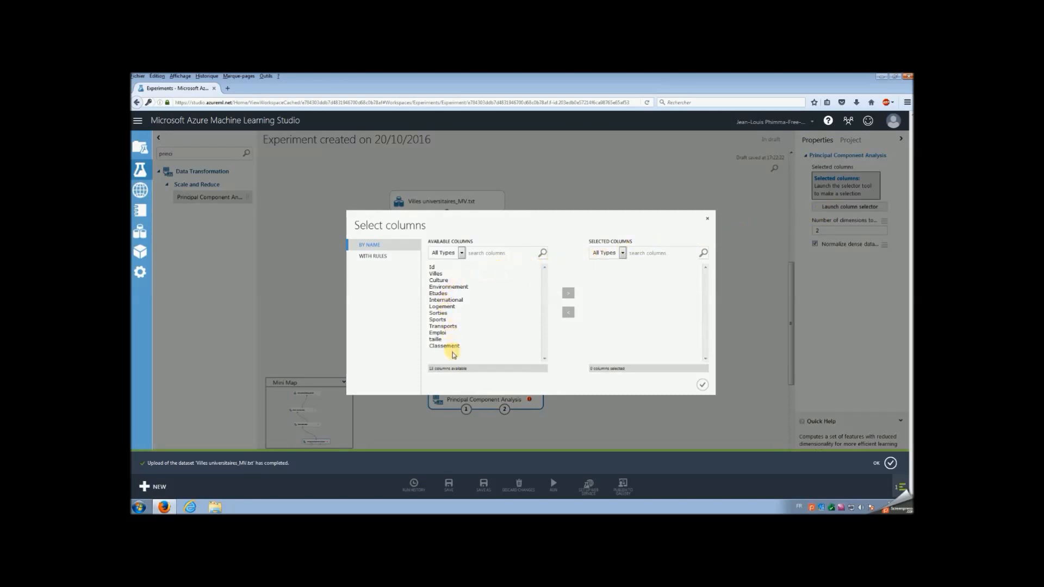
pyautogui.click(444, 274)
pyautogui.hotkey('shift', 'Down')
pyautogui.hotkey('shift', 'Down')
pyautogui.hotkey('shift', 'Down')
pyautogui.hotkey('shift', 'Down')
pyautogui.hotkey('shift', 'Down')
pyautogui.hotkey('shift', 'Down')
pyautogui.hotkey('shift', 'Down')
pyautogui.hotkey('shift', 'Down')
pyautogui.hotkey('shift', 'Down')
pyautogui.hotkey('shift', 'Down')
pyautogui.hotkey('shift', 'Down')
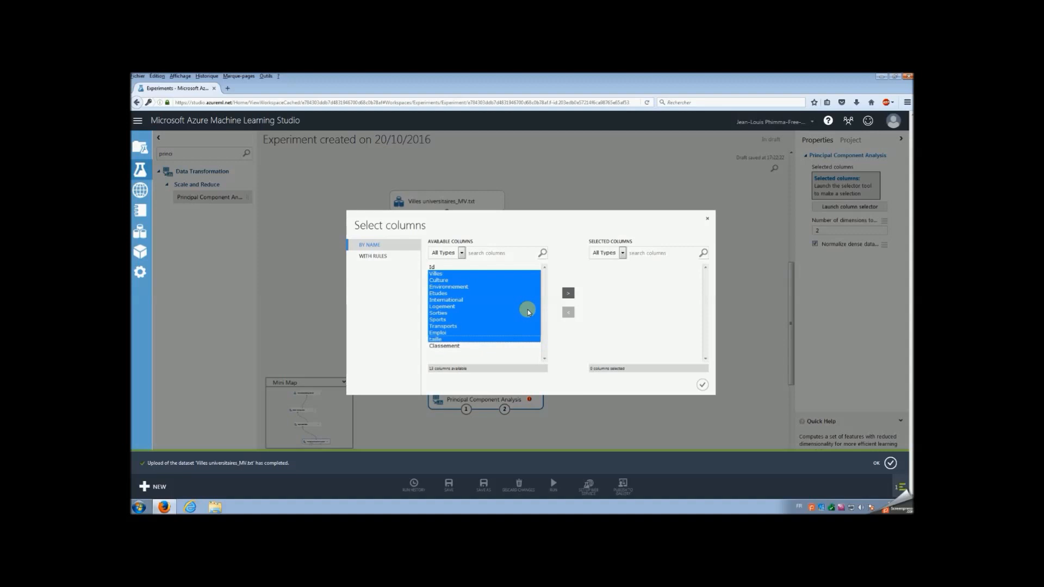
pyautogui.click(569, 295)
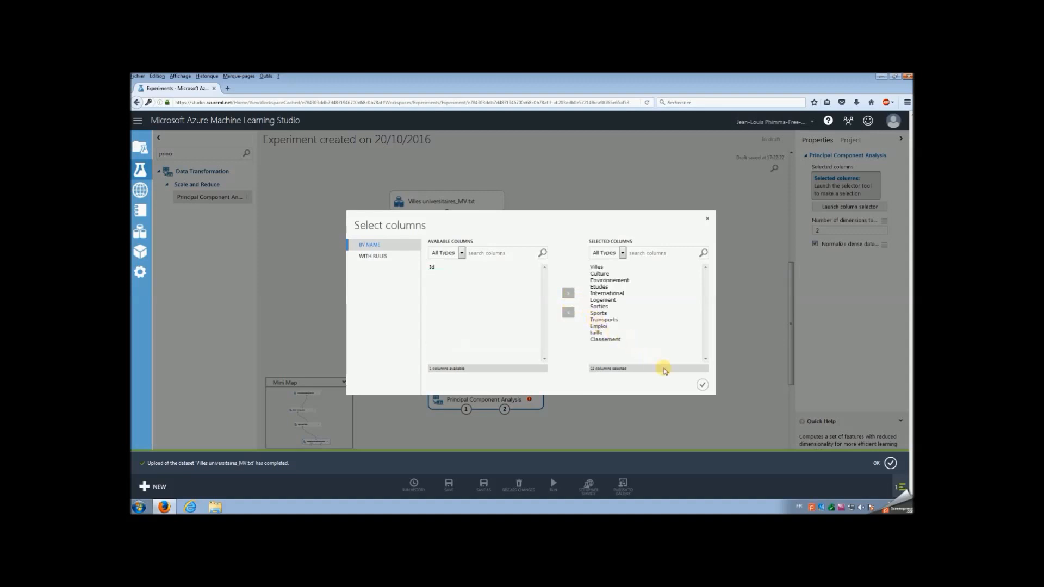
pyautogui.click(701, 387)
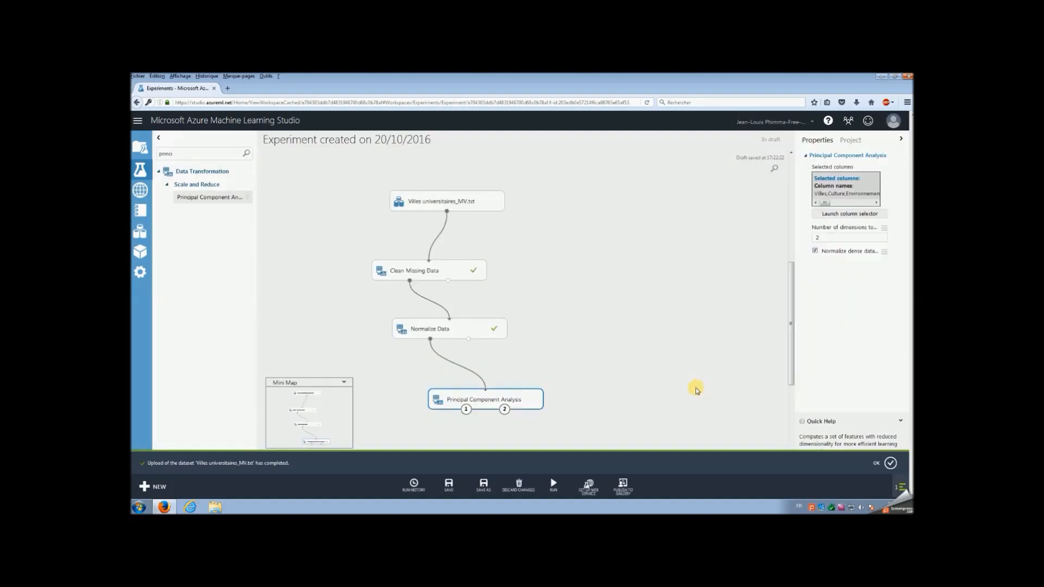
pyautogui.click(553, 485)
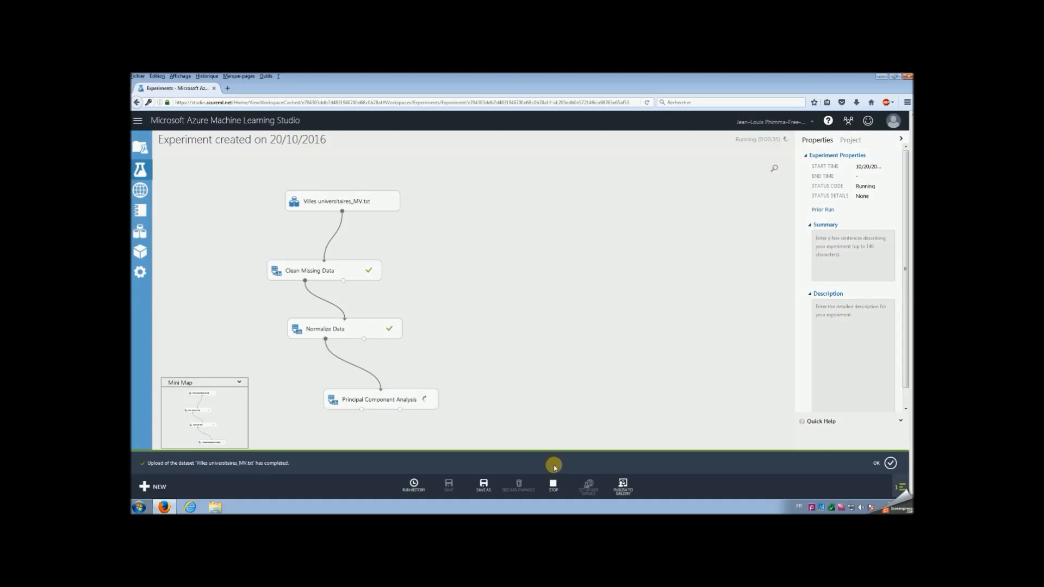
# Step: Visualize the results dataset of Principal Component Analysis and examine the component values across its rows
pyautogui.click(526, 402)
pyautogui.rightClick(527, 403)
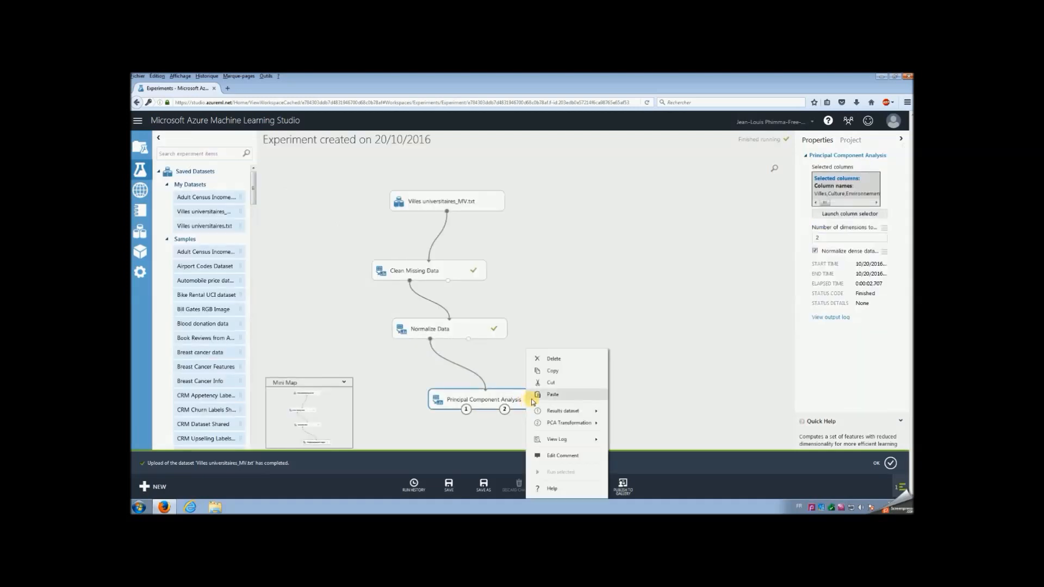
pyautogui.moveTo(565, 413)
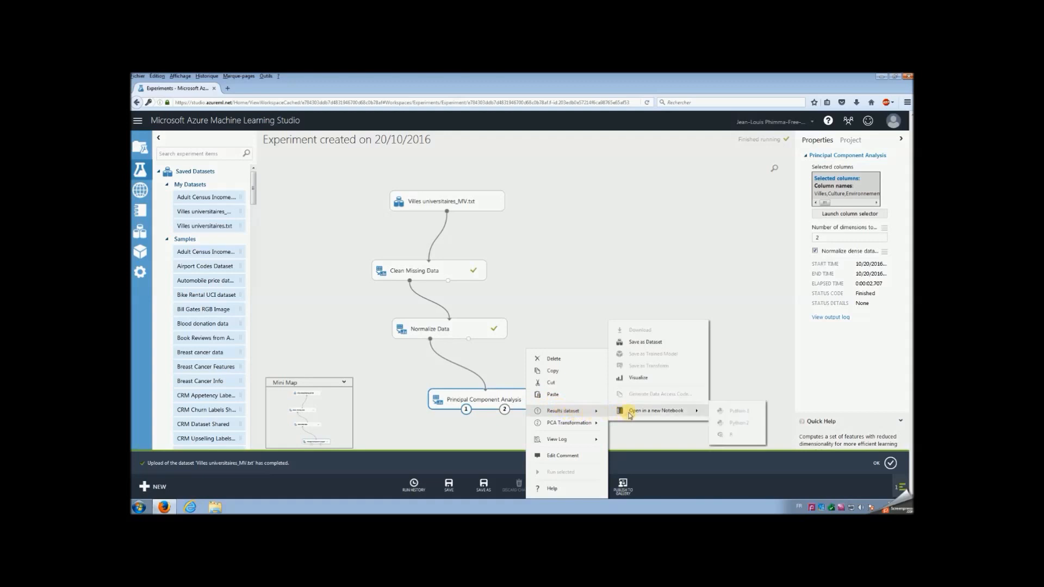
pyautogui.click(640, 379)
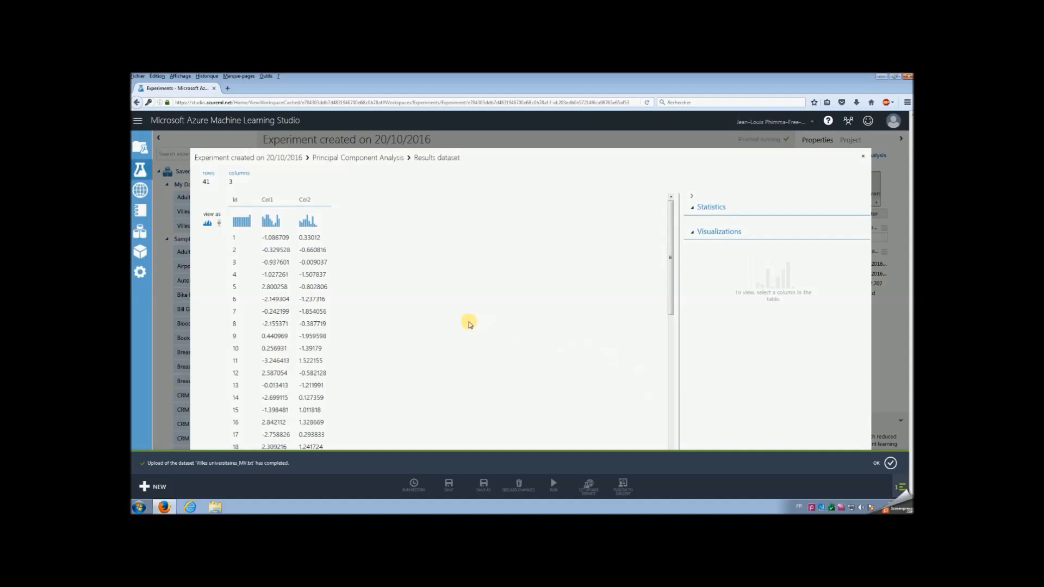
pyautogui.scroll(-1, 380, 305)
pyautogui.scroll(-2, 370, 306)
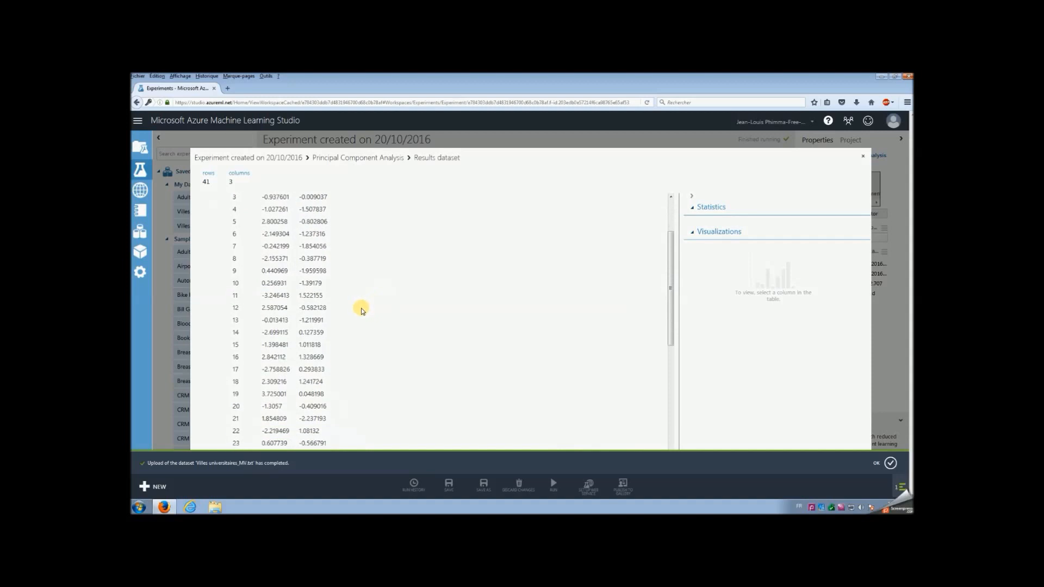
pyautogui.scroll(-3, 354, 316)
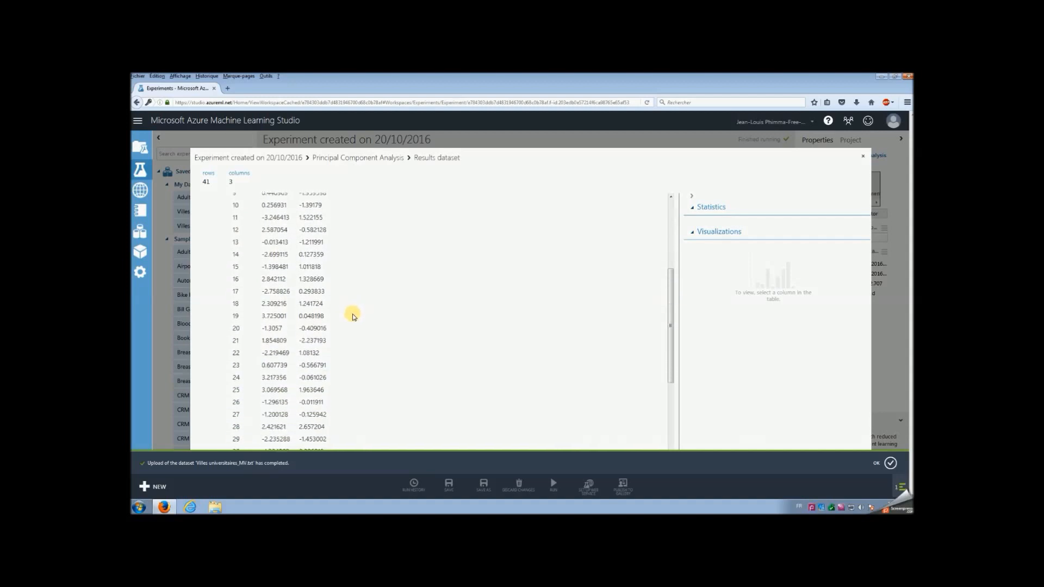
pyautogui.scroll(-2, 354, 316)
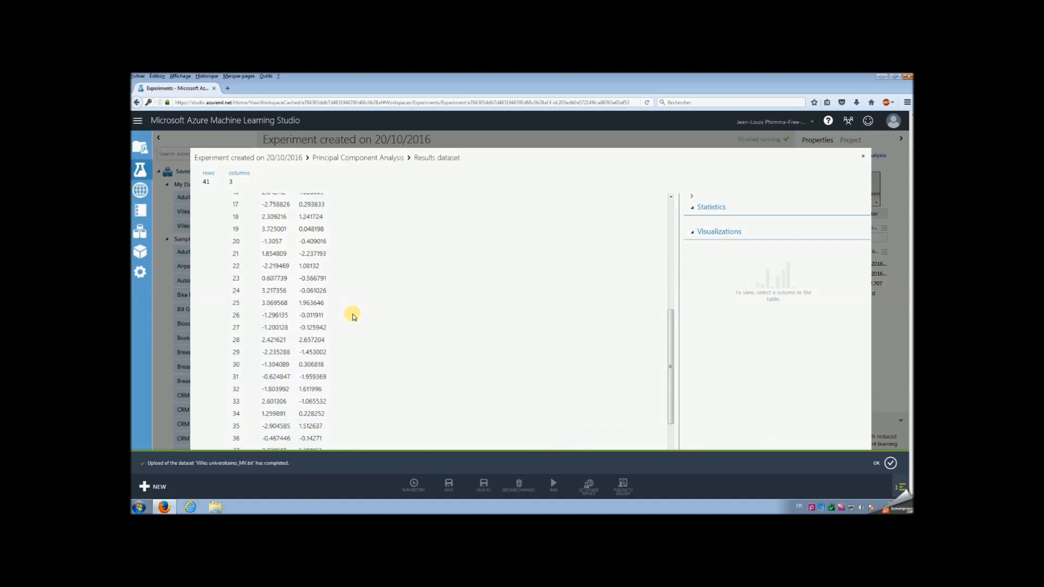
pyautogui.scroll(7, 352, 313)
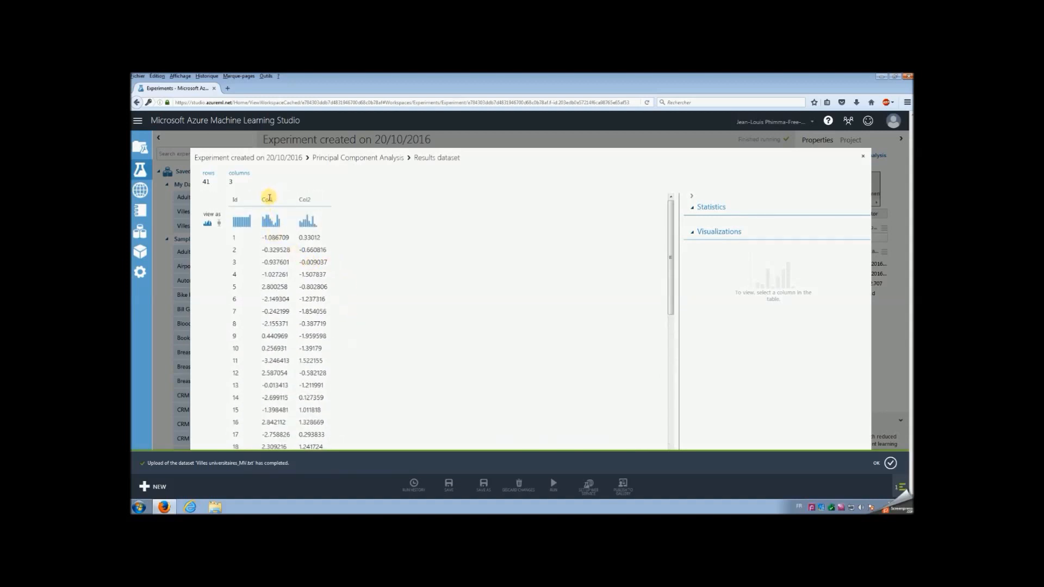
# Step: Show the statistics of Col1 and compare it to Col2 in a scatter plot
pyautogui.click(269, 199)
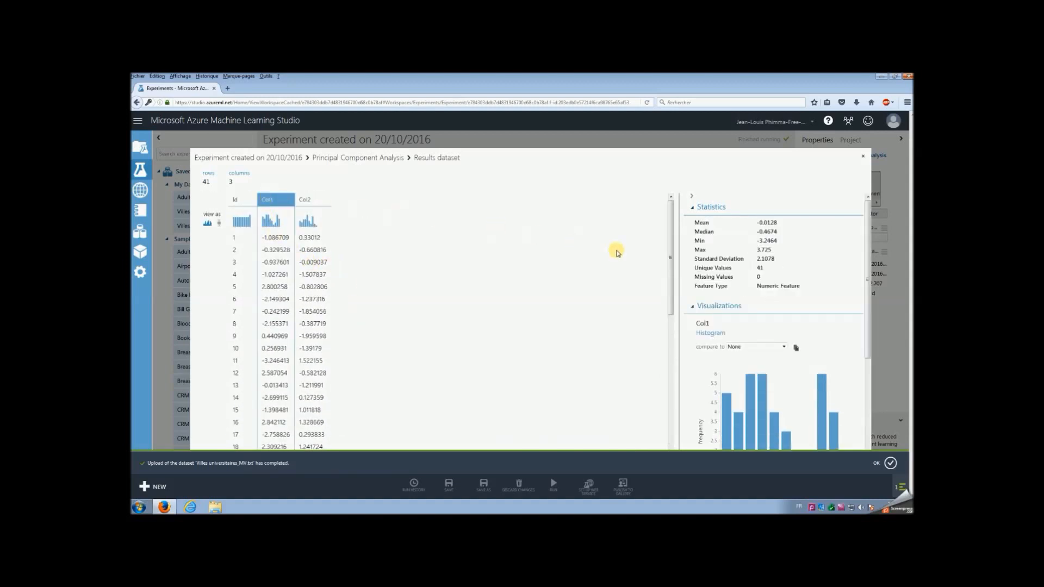
pyautogui.scroll(-3, 743, 292)
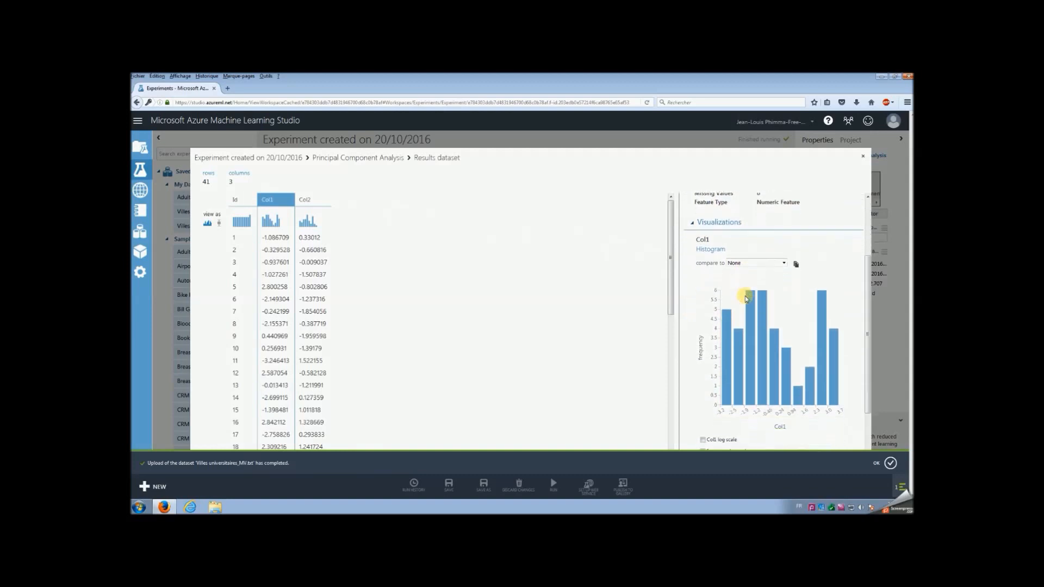
pyautogui.click(750, 264)
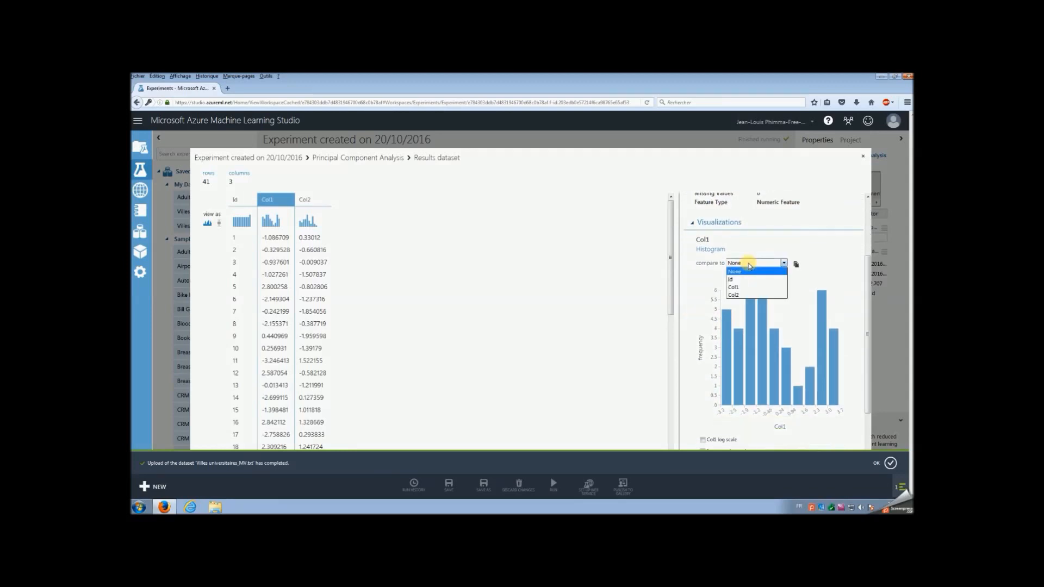
pyautogui.click(754, 295)
pyautogui.scroll(-1, 753, 297)
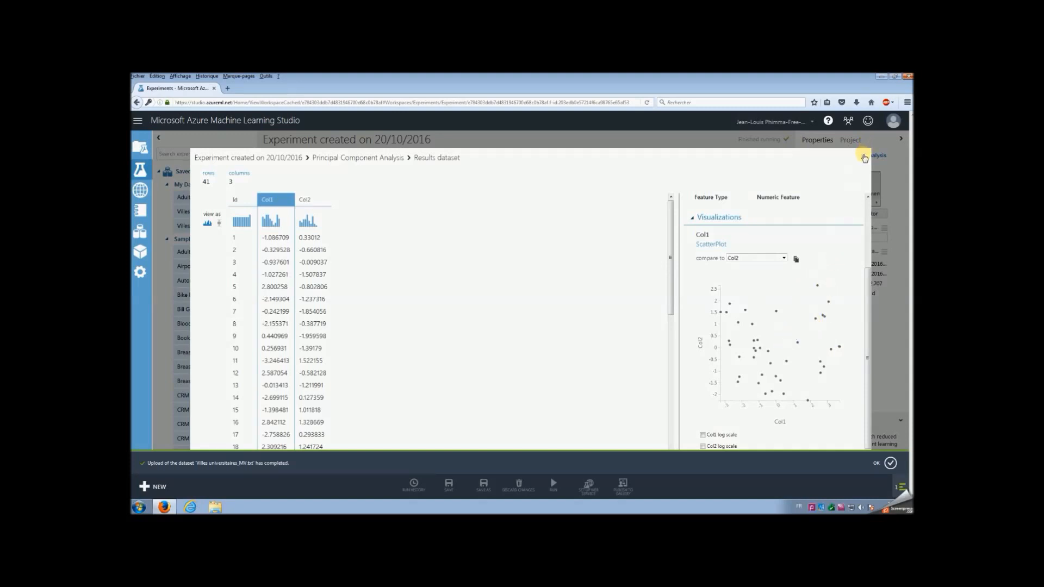
# Step: Close the results dataset view and save the experiment
pyautogui.click(865, 158)
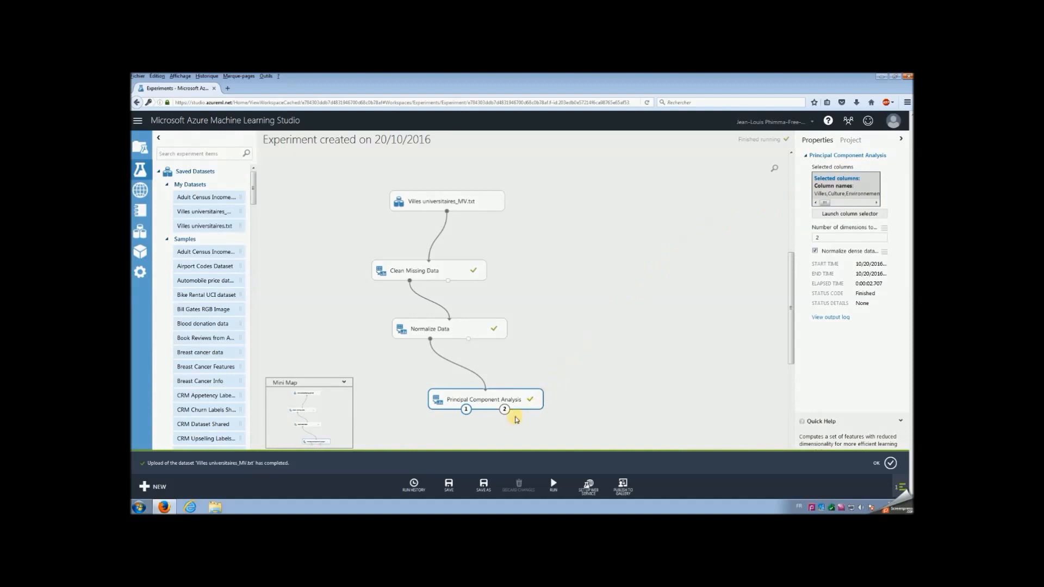
pyautogui.click(447, 488)
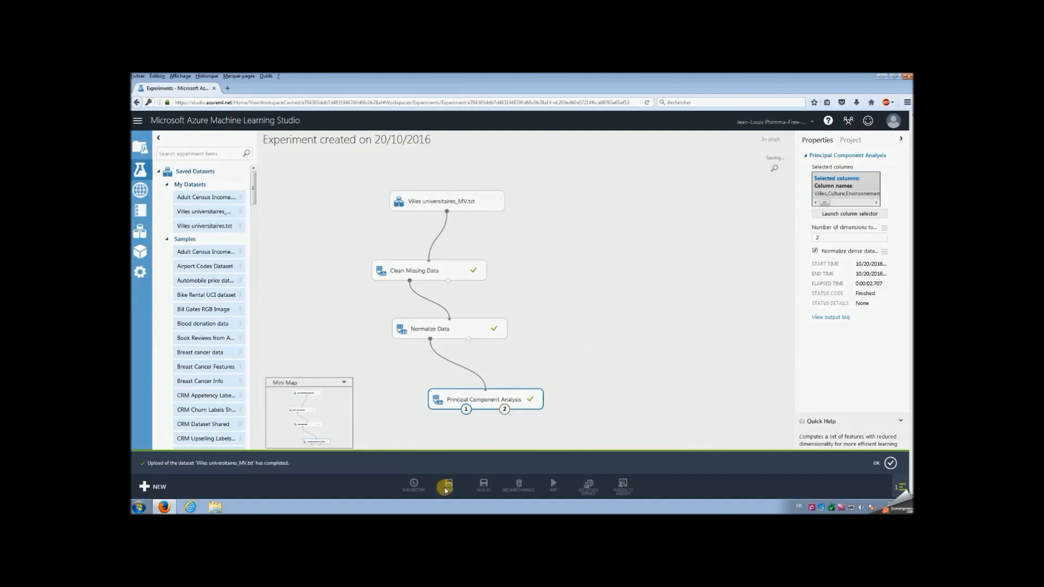